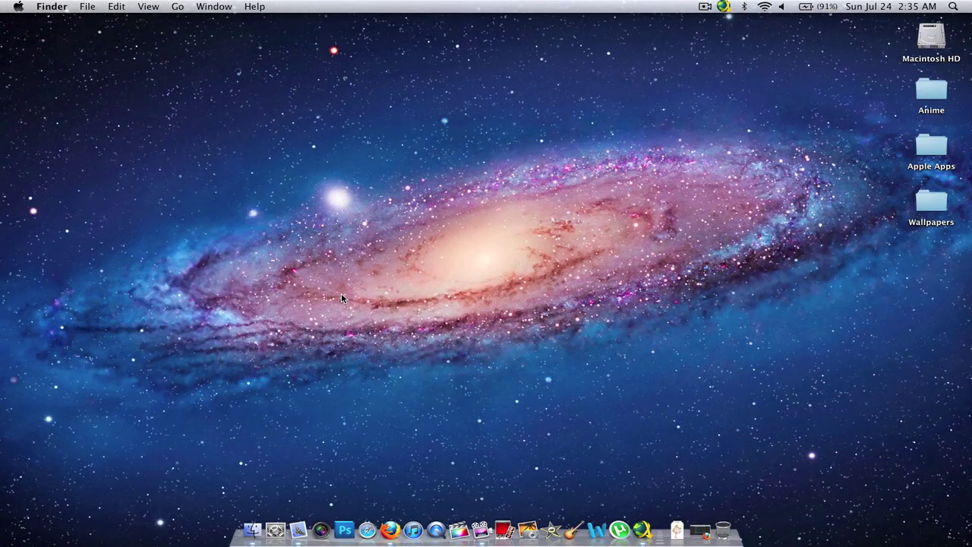
- Launch Adobe Photoshop CS5 from the Dock to get an empty workspace
left_click(346, 521)
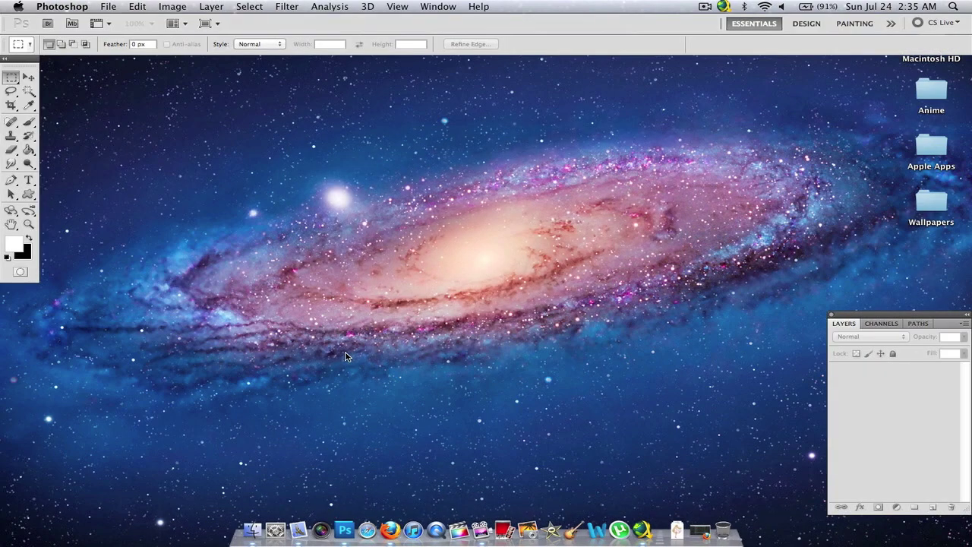
left_click(109, 7)
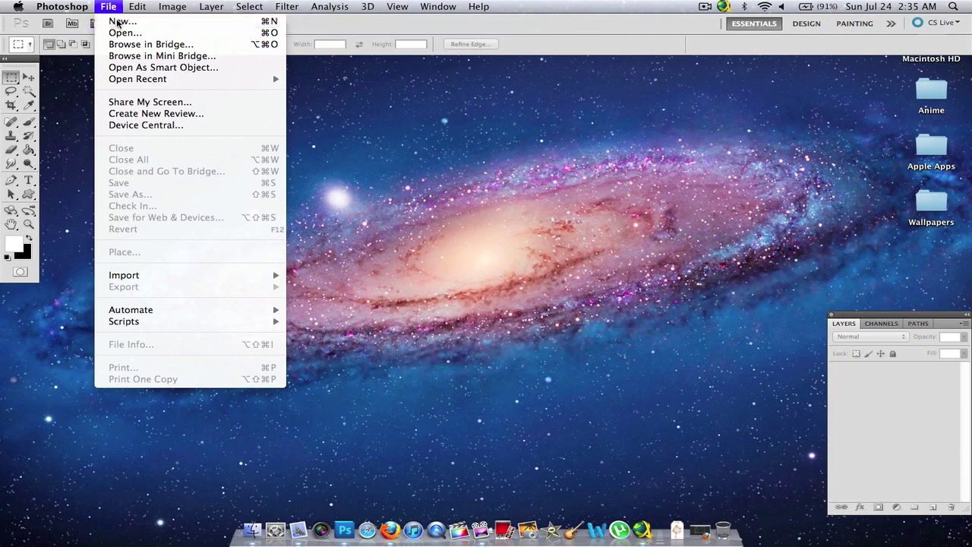
- Create a new blank document 400 px wide and 150 px high
left_click(120, 20)
double_click(418, 224)
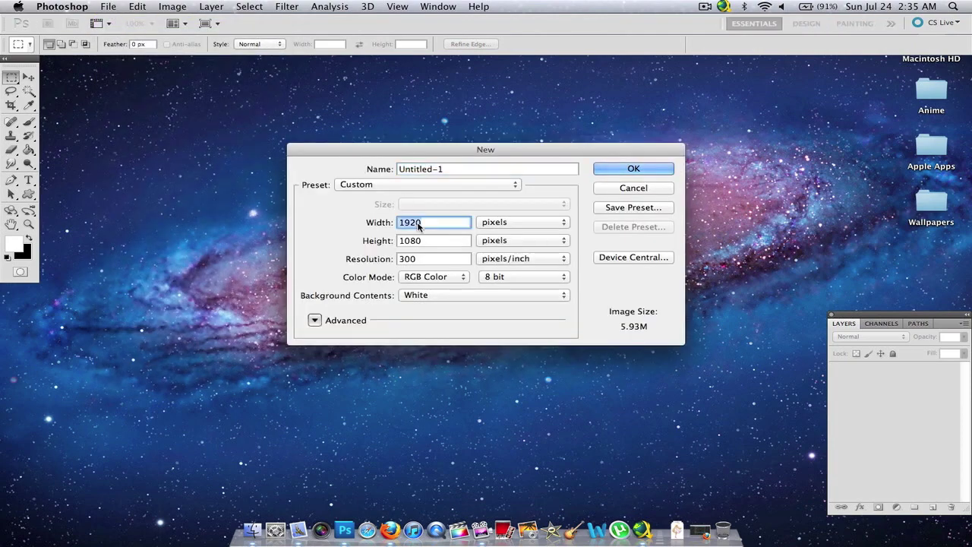
type("5")
key("BackSpace")
type("400")
double_click(420, 242)
type("150")
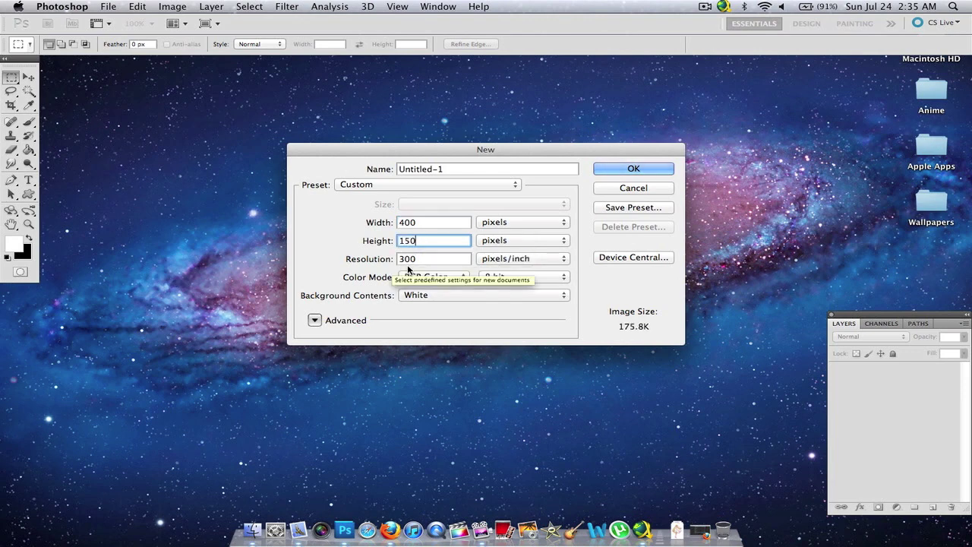
left_click(630, 168)
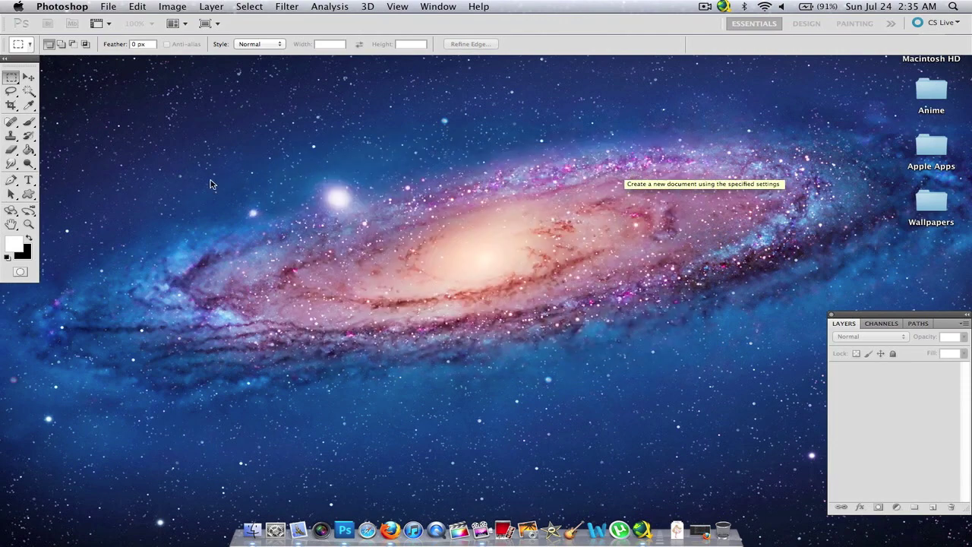
- Enlarge the document window and unlock the Background as Layer 0
left_click(28, 77)
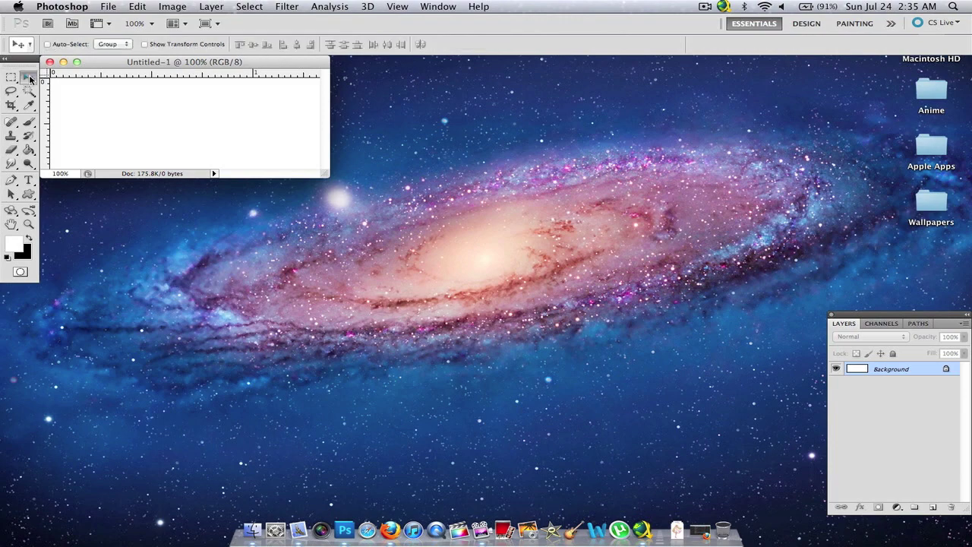
mouse_move(324, 174)
left_mouse_down()
mouse_move(946, 544)
mouse_move(968, 544)
left_mouse_up()
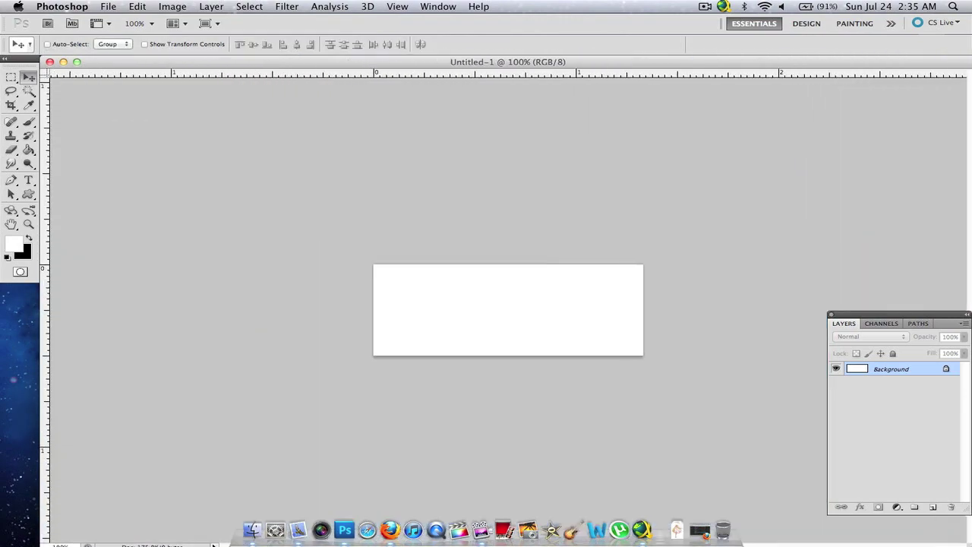
double_click(901, 372)
left_click(613, 228)
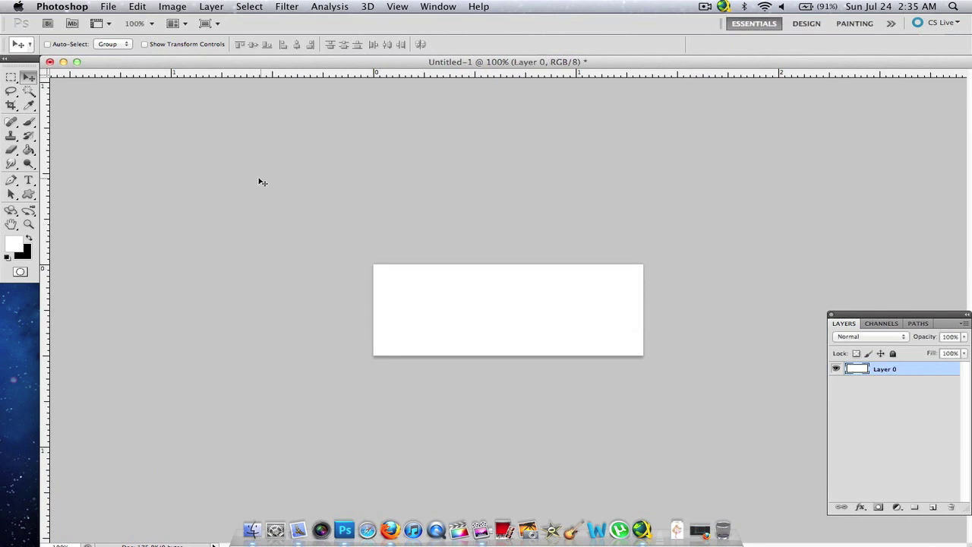
left_click(110, 6)
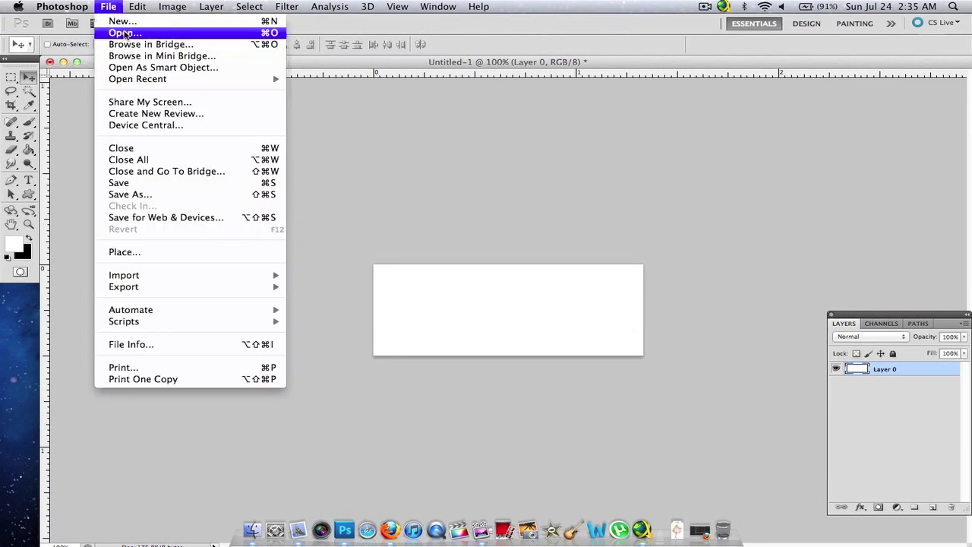
- Bring up the Open dialog and browse the Pictures > Wallpapers folder
left_click(126, 32)
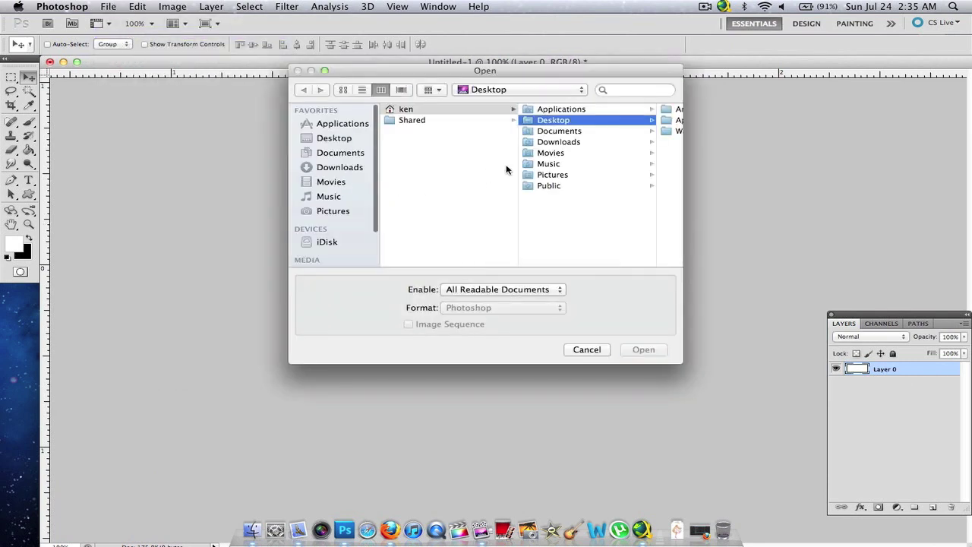
left_click(333, 212)
left_click(421, 131)
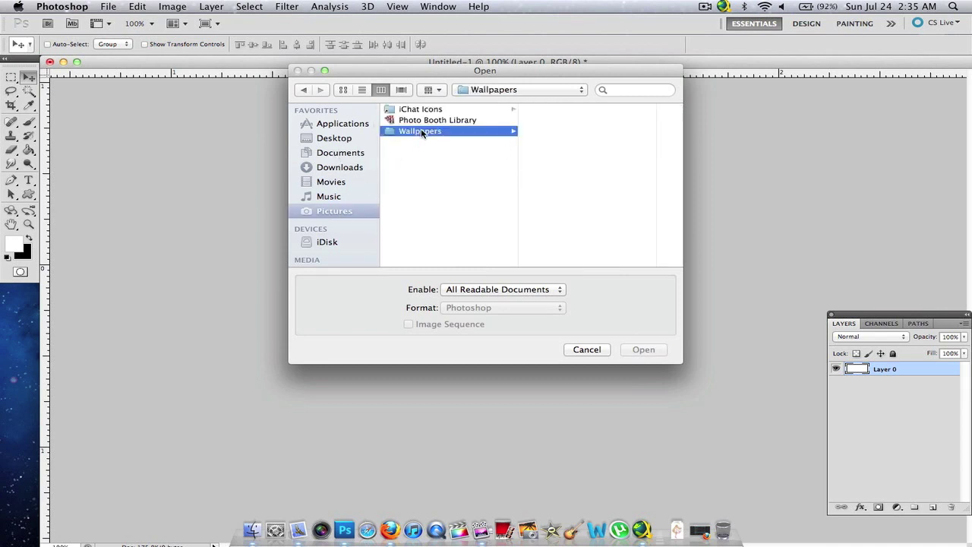
scroll(561, 186, "down", 2)
scroll(561, 186, "down", 2)
scroll(560, 186, "down", 5)
scroll(561, 186, "down", 1)
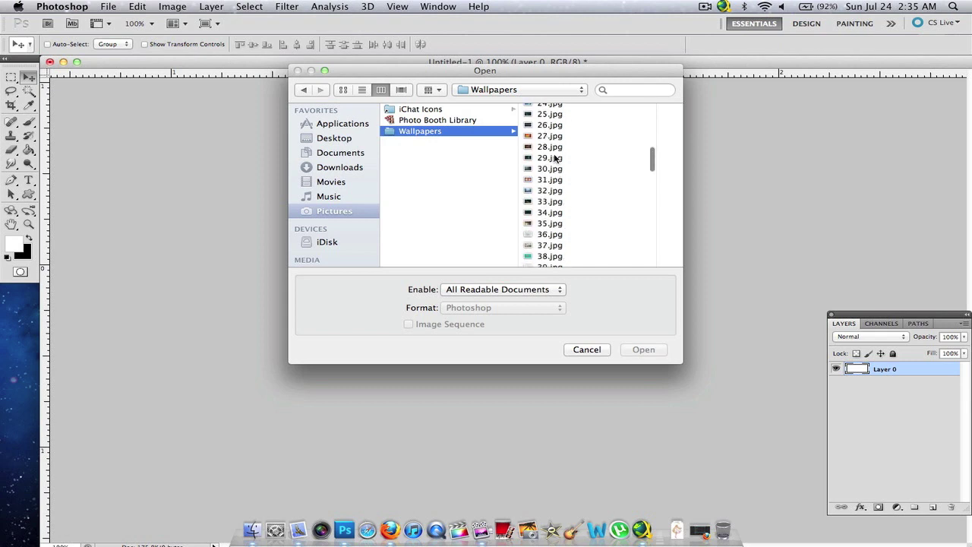
scroll(552, 155, "up", 2)
scroll(551, 155, "up", 3)
scroll(551, 155, "up", 3)
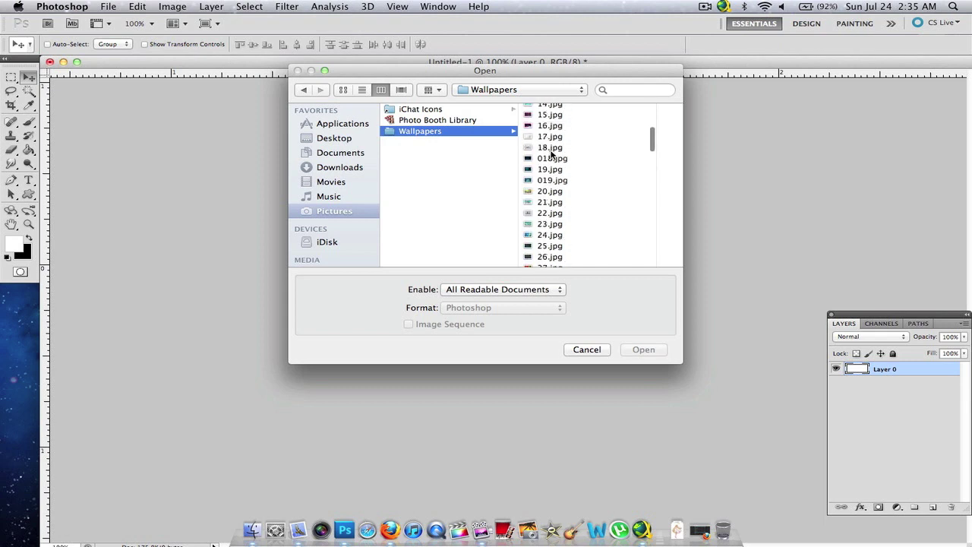
scroll(552, 155, "down", 10)
- Open the space wallpaper 86.jpg
left_click(557, 168)
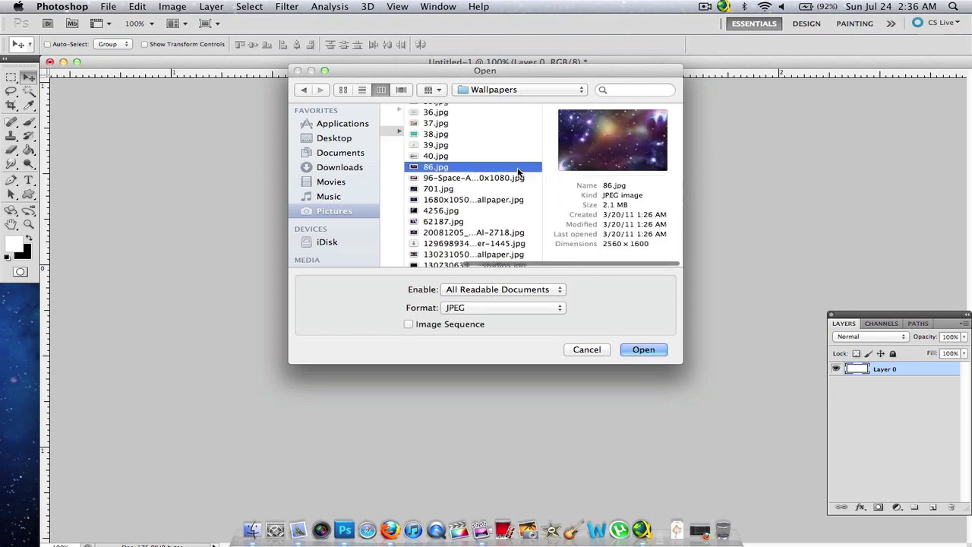
key("Up")
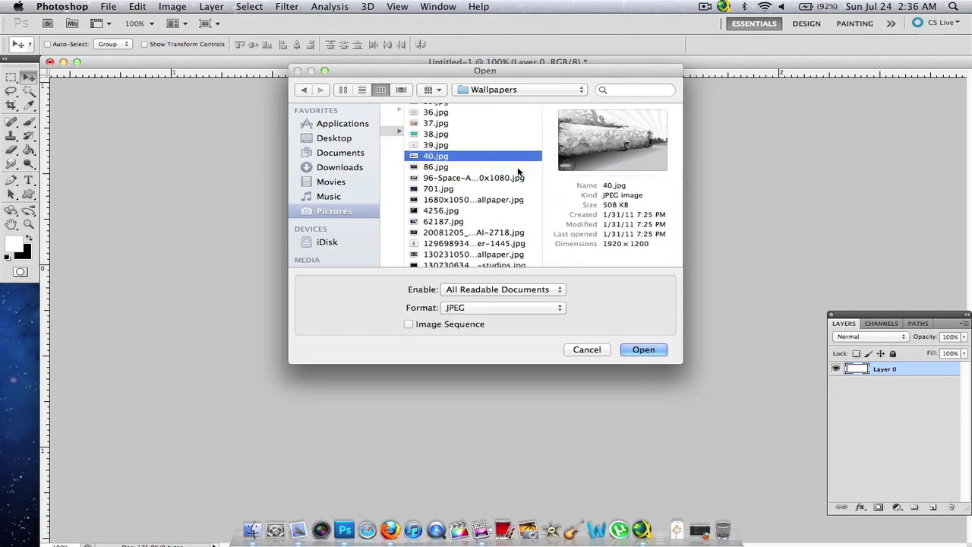
key("Down")
key("Return")
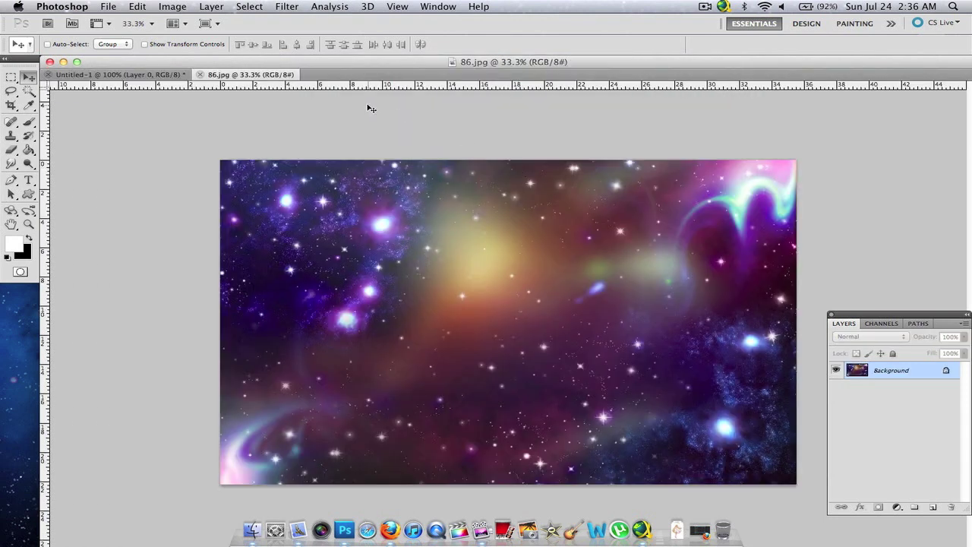
- Resize the 86.jpg wallpaper to 500 px wide
left_click(173, 6)
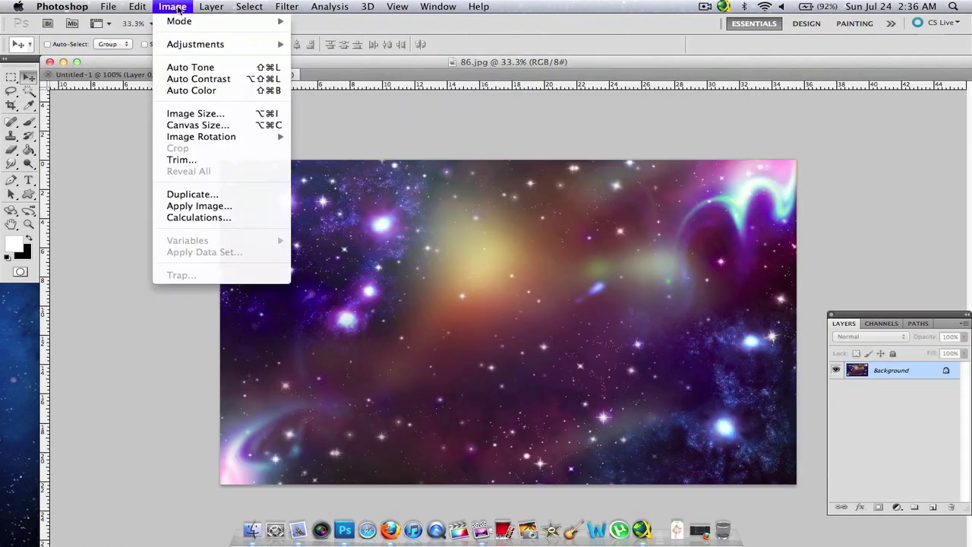
left_click(228, 115)
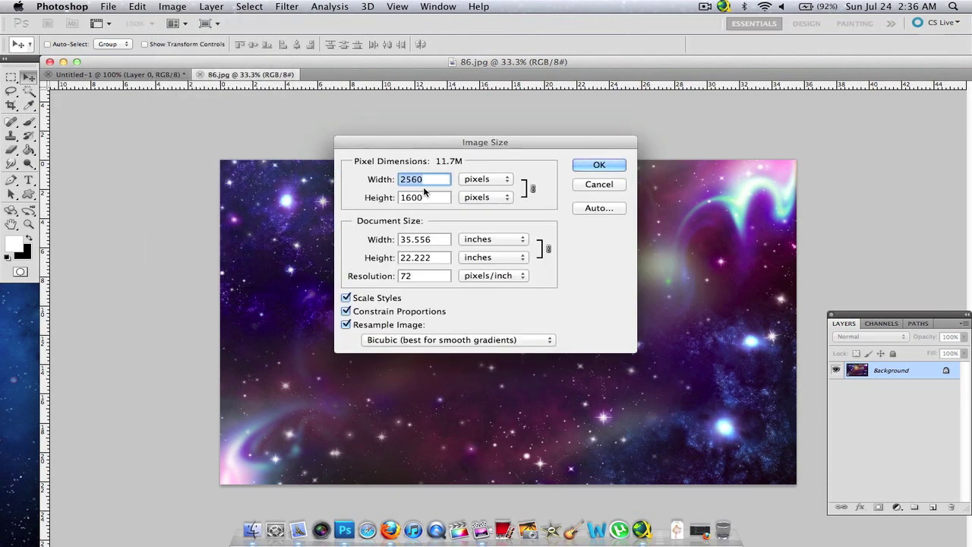
type("500")
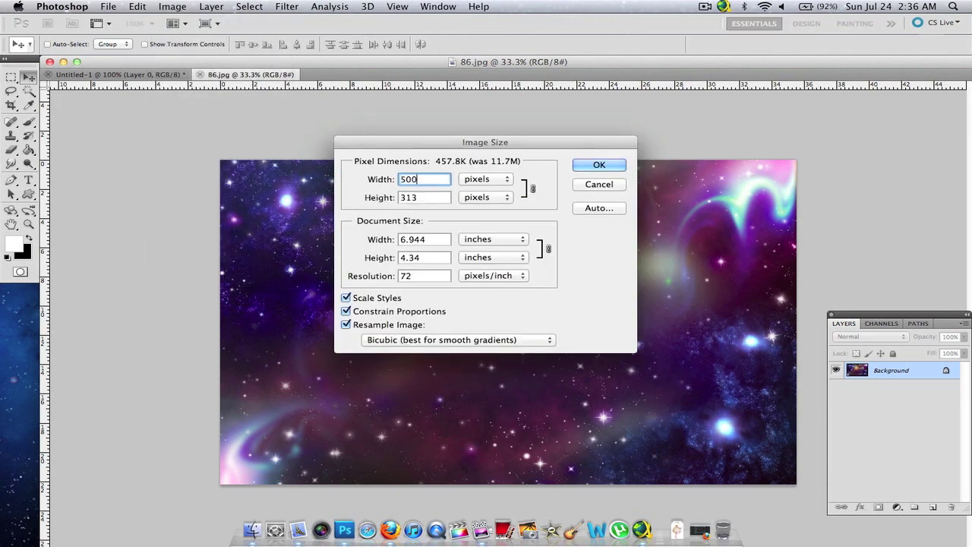
key("Return")
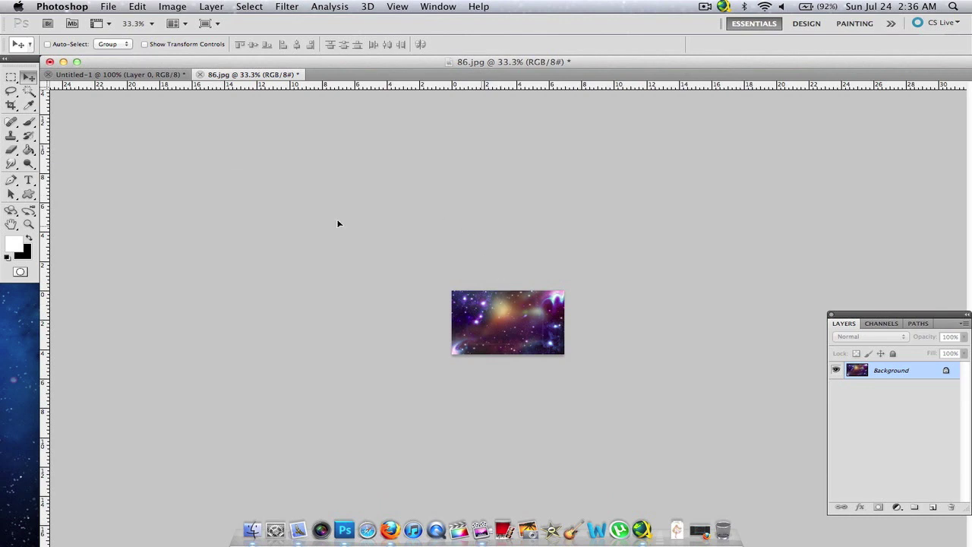
- Paste the wallpaper into the Untitled-1 banner and position it to cover the canvas
left_click(138, 77)
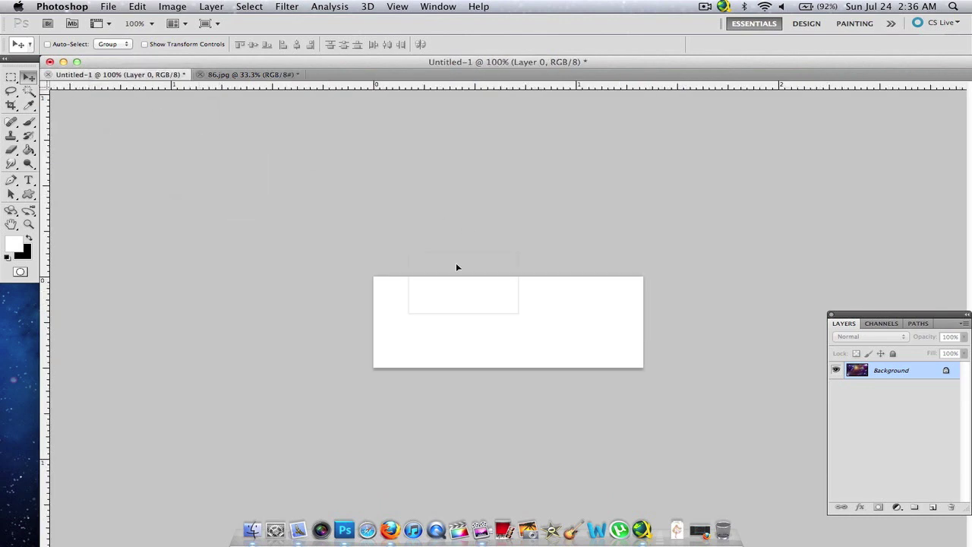
key("super+v")
left_click_drag(511, 315, 491, 311)
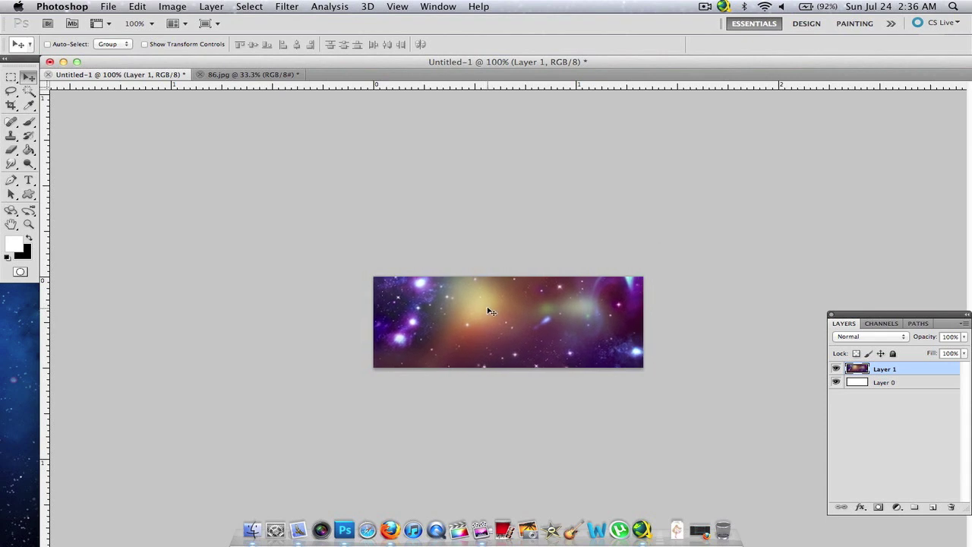
left_click_drag(427, 293, 430, 299)
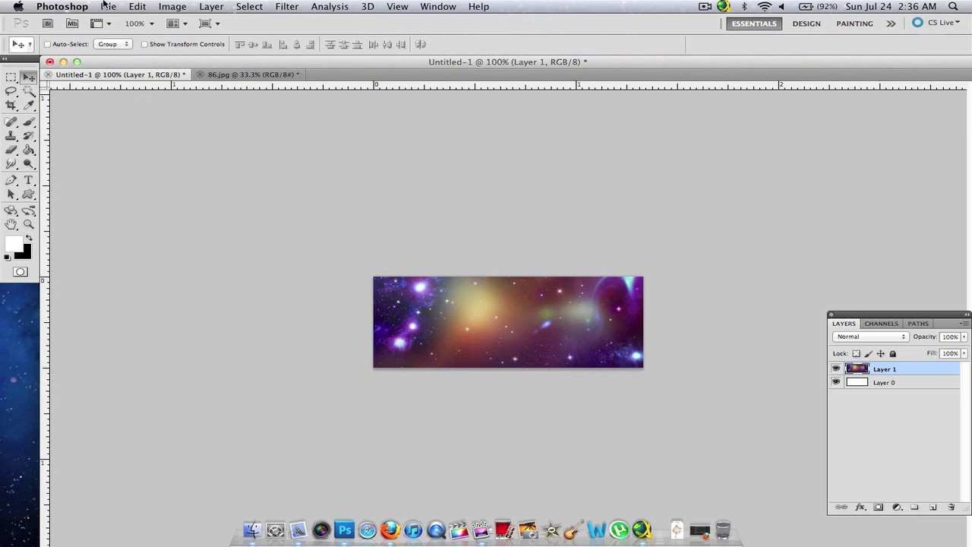
left_click(107, 6)
- Browse the Downloads folder in the Open dialog, previewing the render files
left_click(125, 30)
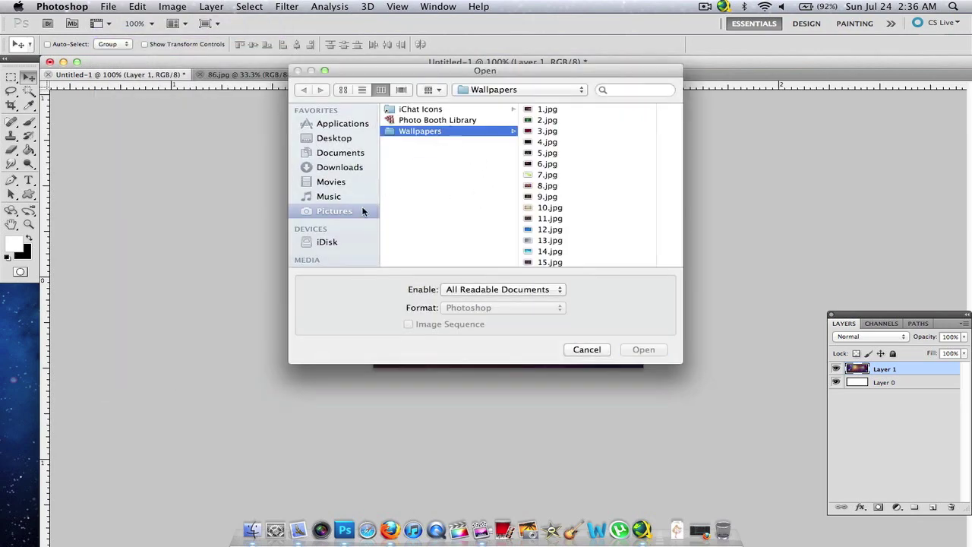
left_click(335, 168)
left_click(429, 110)
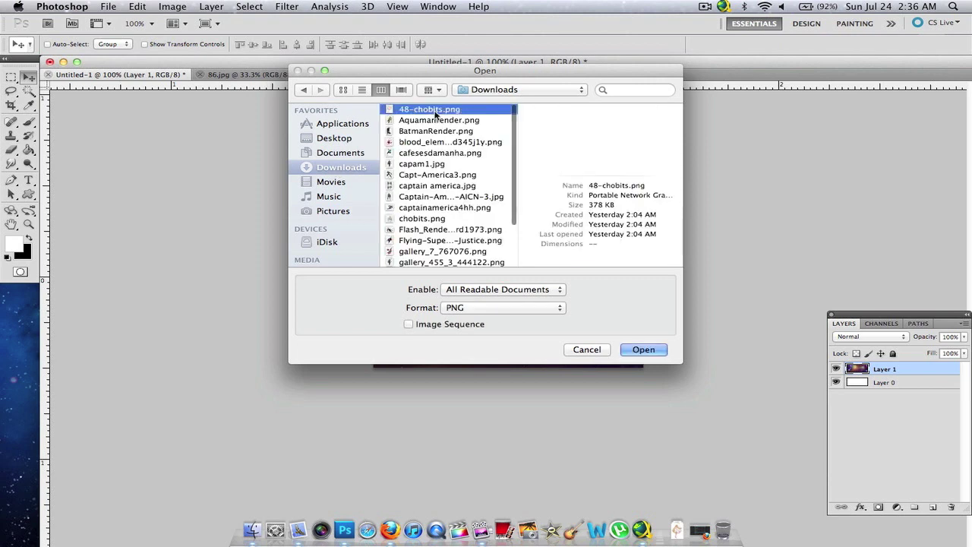
key("Down")
key("Down")
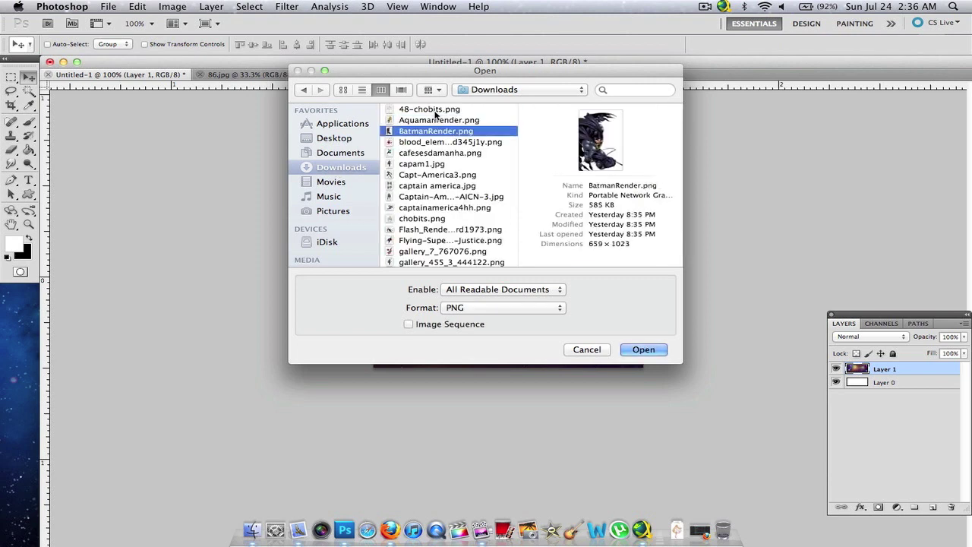
key("Down")
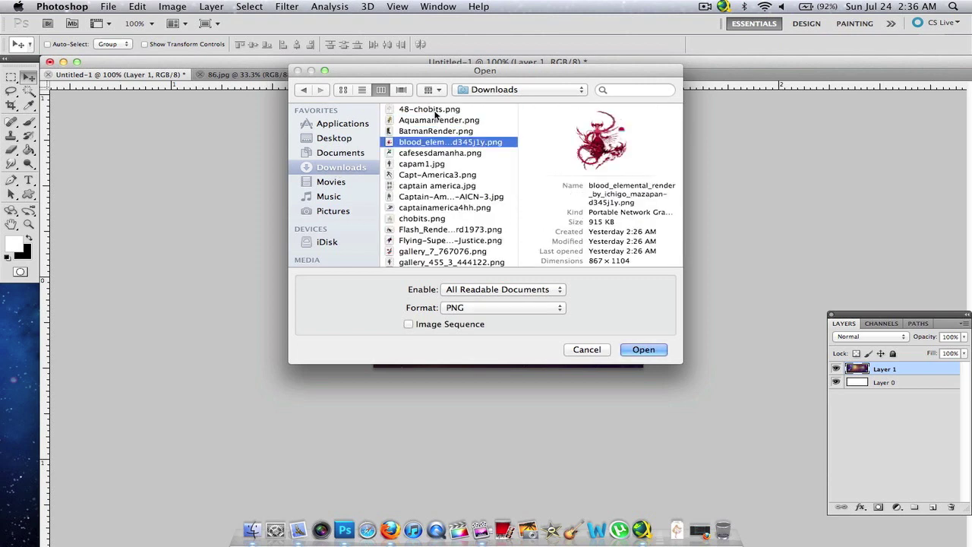
key("Down")
- Pick out and open the Green Lantern render cafesesdamanha.png
key("Down")
key("Down")
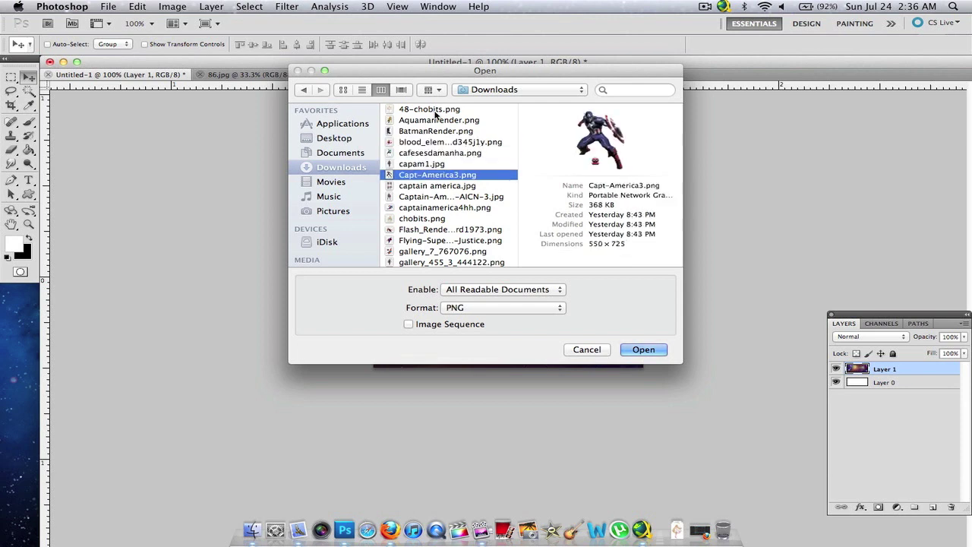
key("Down")
key("Down")
key("Down")
key("Down")
key("Down")
key("Down")
key("Down")
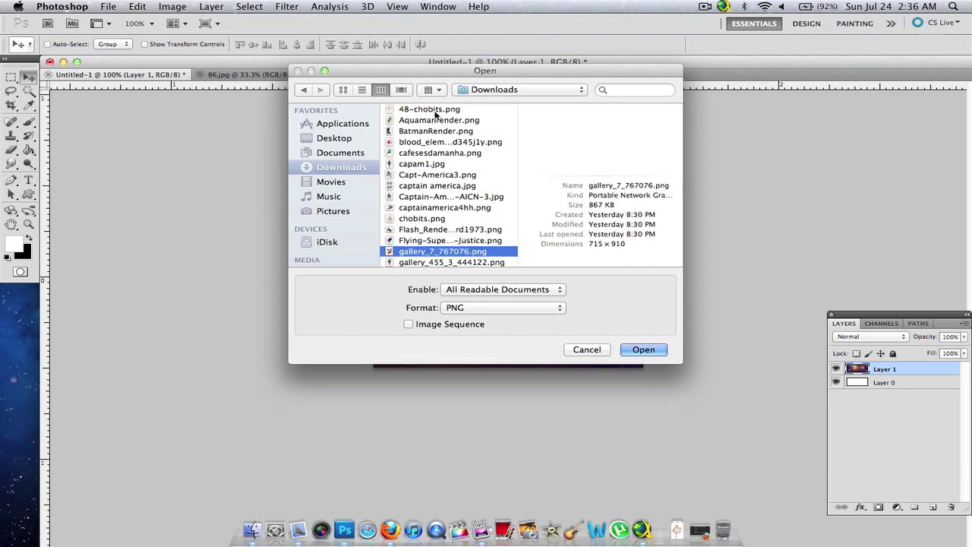
key("Down")
key("Down")
key("Down")
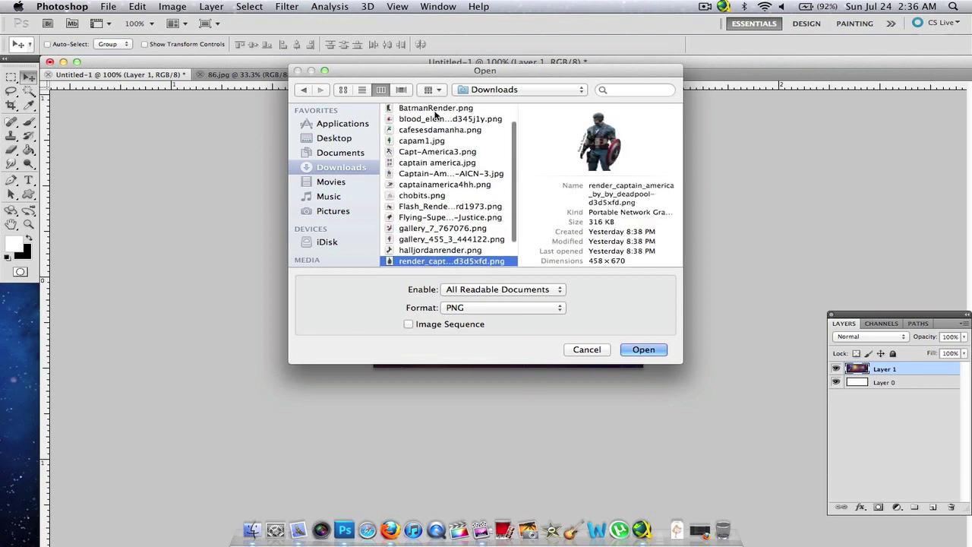
key("Down")
key("Down")
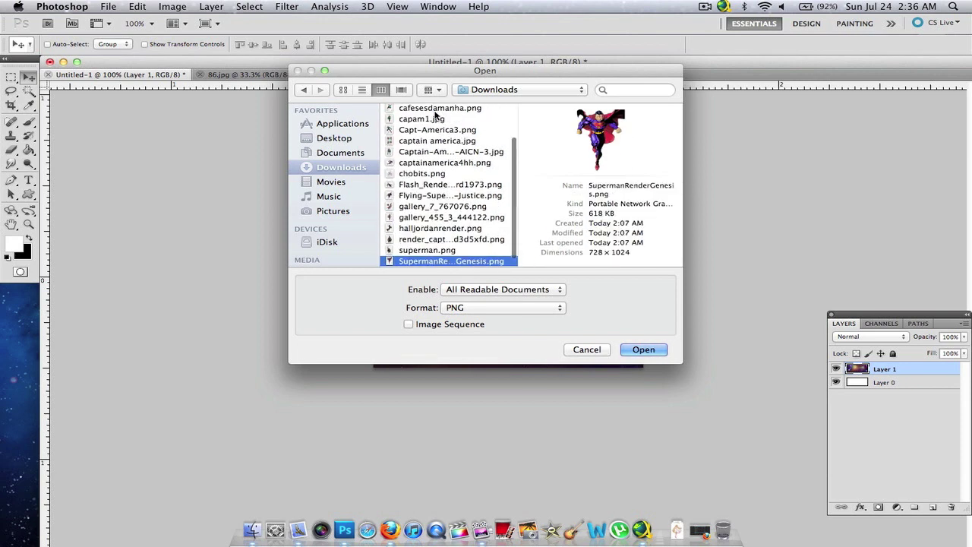
key("Down")
key("Up")
key("Up")
key("Up")
key("Up")
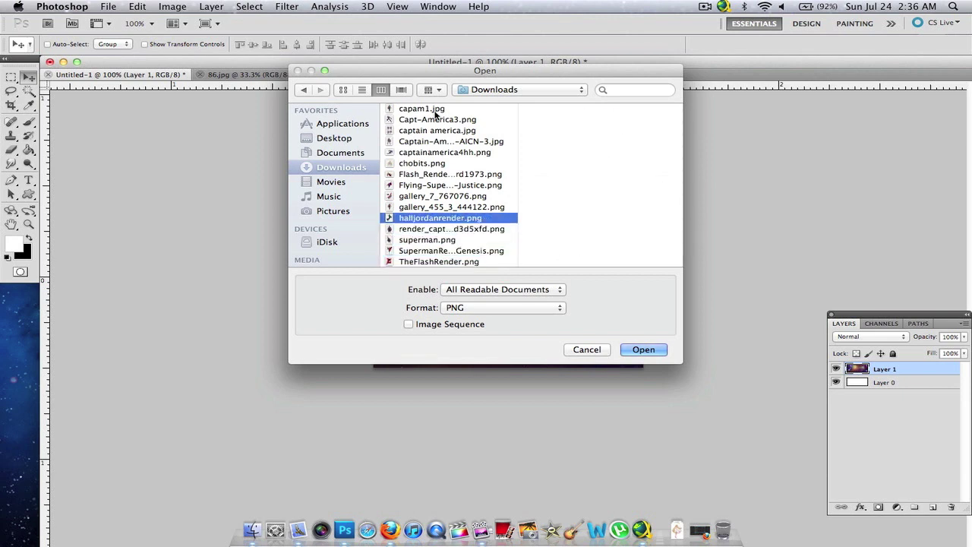
key("Up")
key("Up")
key("Up")
key("Up")
key("Up")
key("Up")
key("Up")
key("Up")
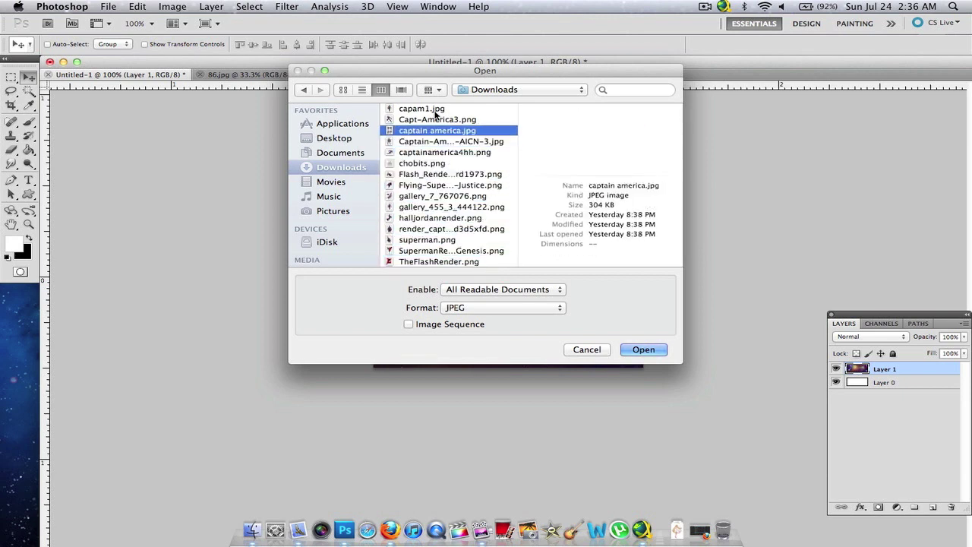
key("Up")
key("Up")
key("Up")
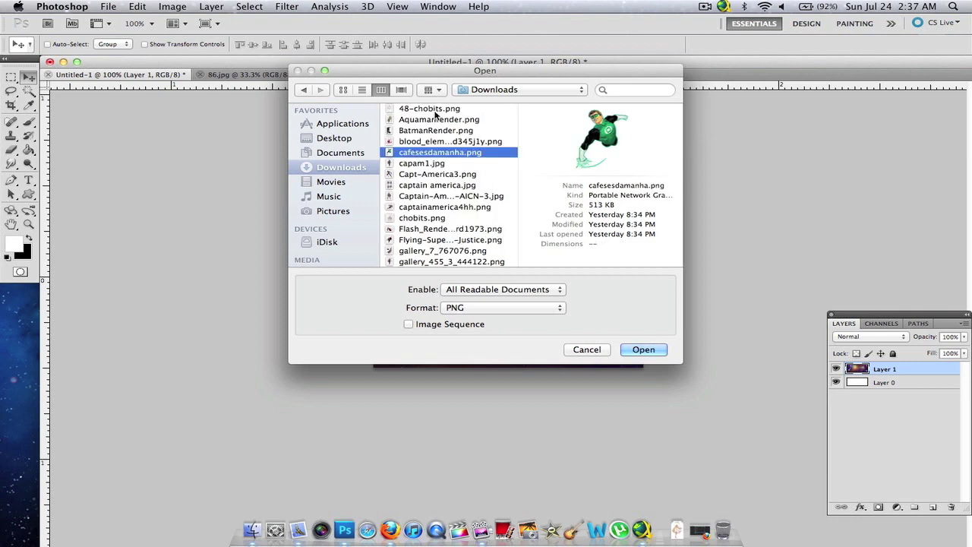
key("Escape")
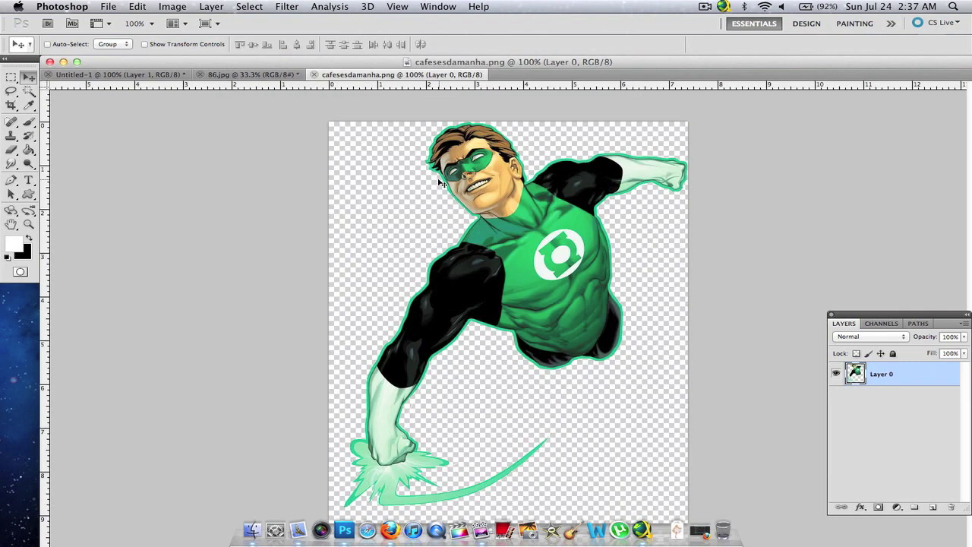
- Resize the Green Lantern render to 300 px wide
left_click(172, 6)
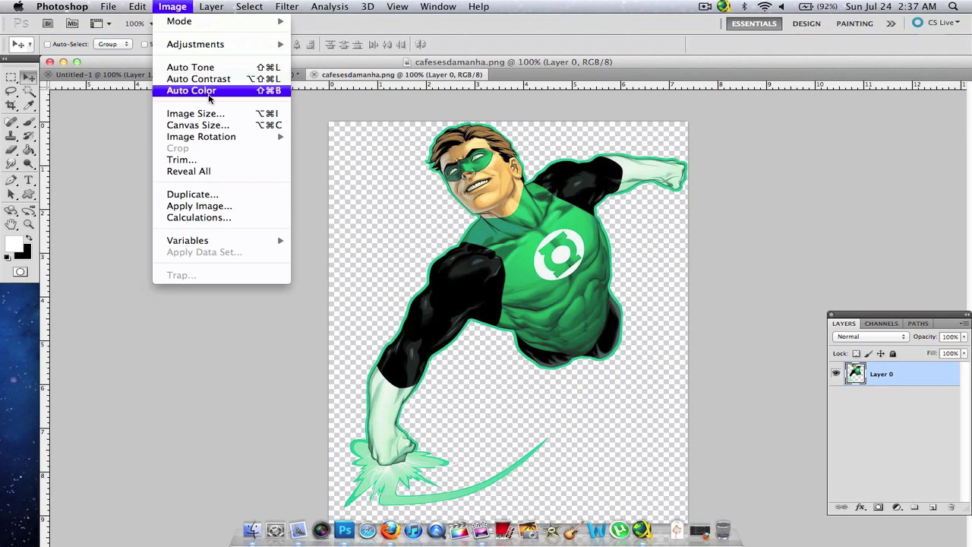
left_click(198, 114)
type("300")
key("Return")
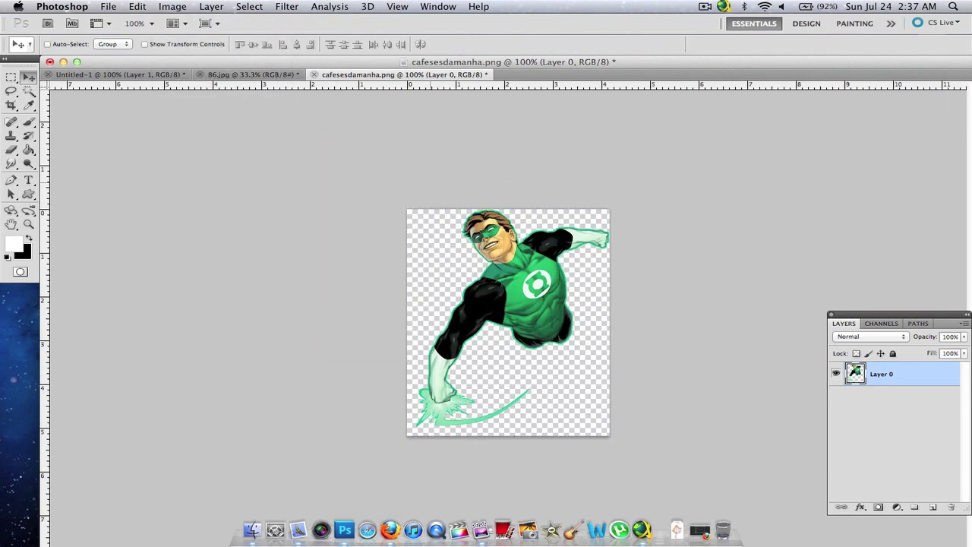
- Try the render in the banner, scaling it with Free Transform, then delete that layer
left_click_drag(520, 255, 200, 116)
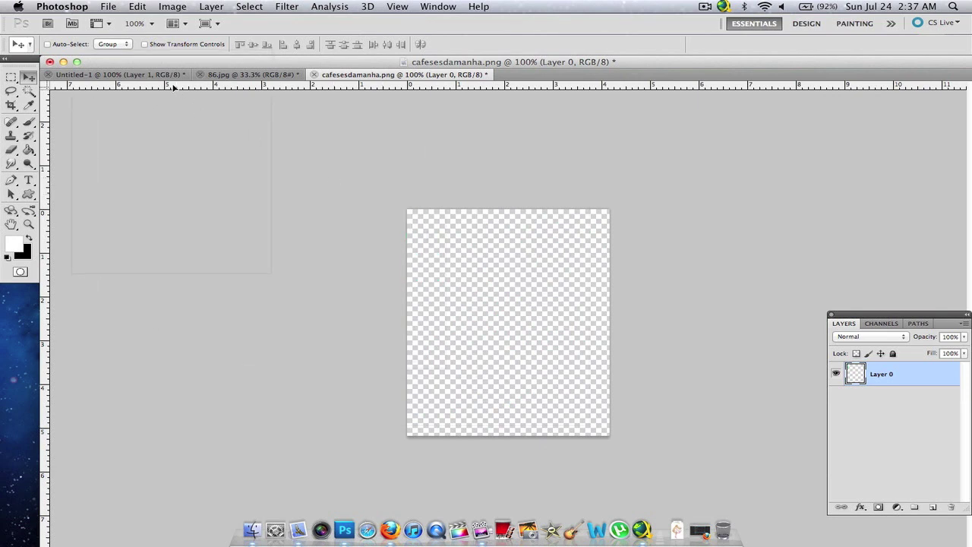
left_click_drag(155, 73, 458, 260)
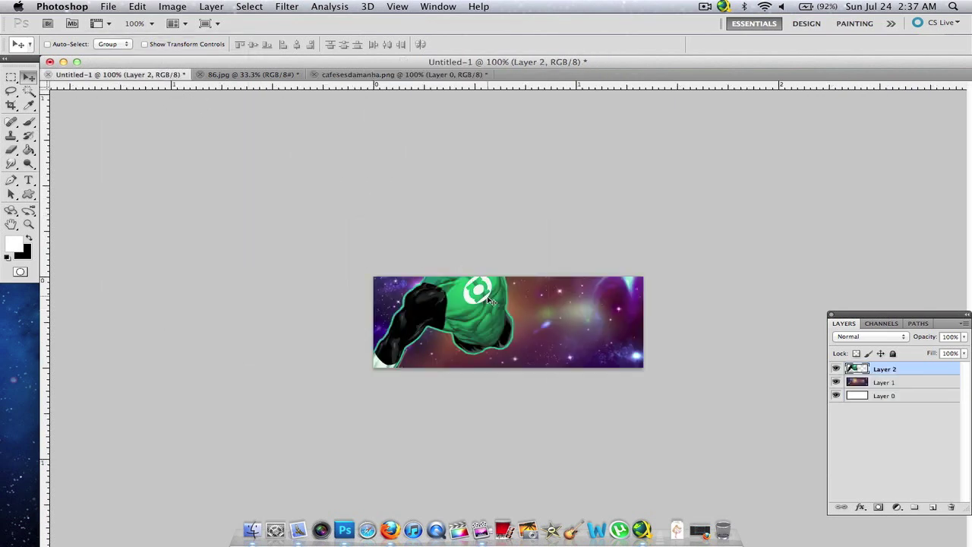
left_click_drag(491, 301, 528, 352)
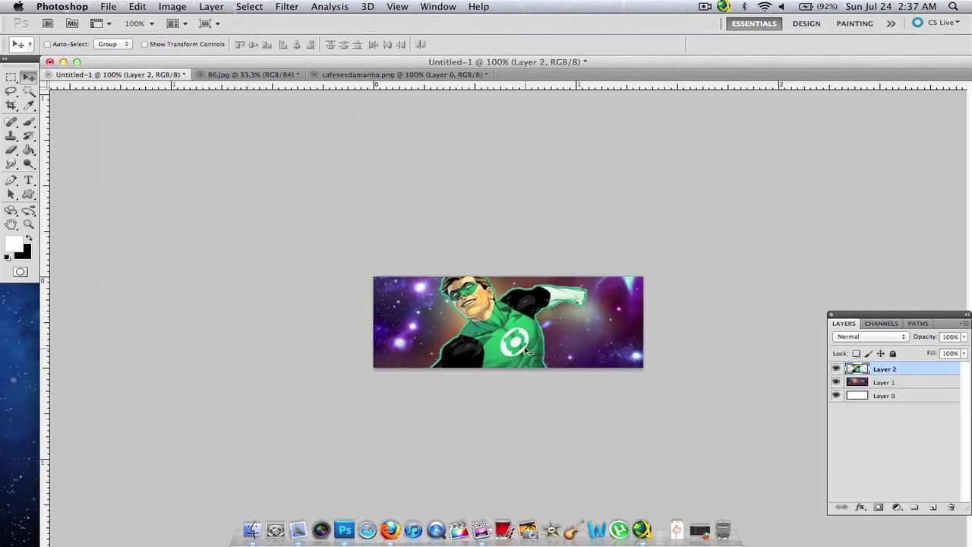
key("super+t")
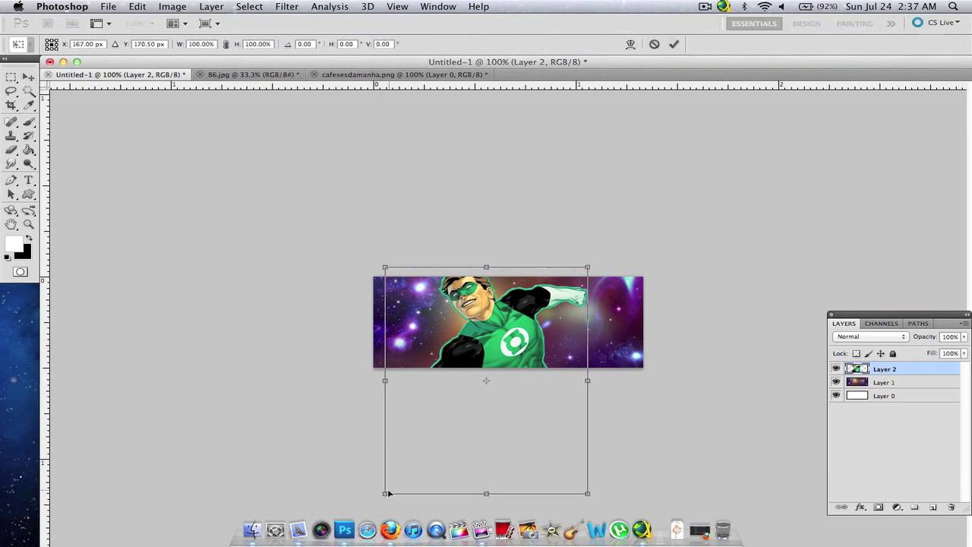
mouse_move(387, 492)
left_mouse_down()
mouse_move(424, 418)
mouse_move(404, 436)
left_mouse_up()
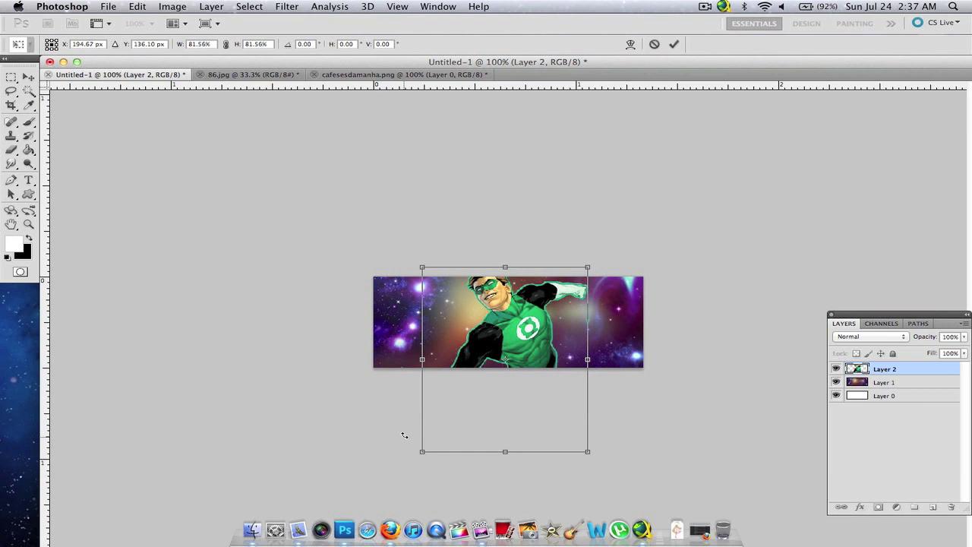
key("Return")
key("Delete")
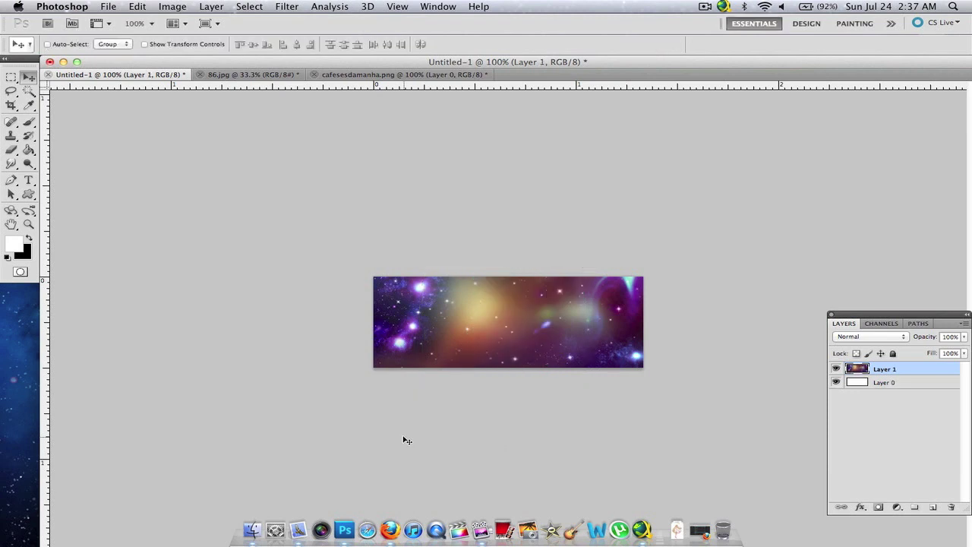
- Close cafesesdamanha.png and 86.jpg without saving and switch to Firefox
left_click(254, 75)
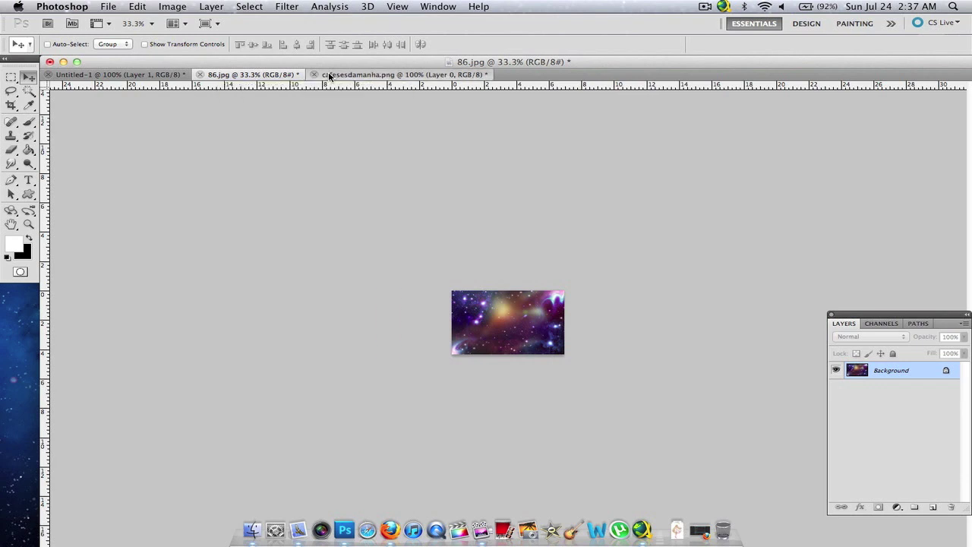
left_click(316, 76)
key("super+w")
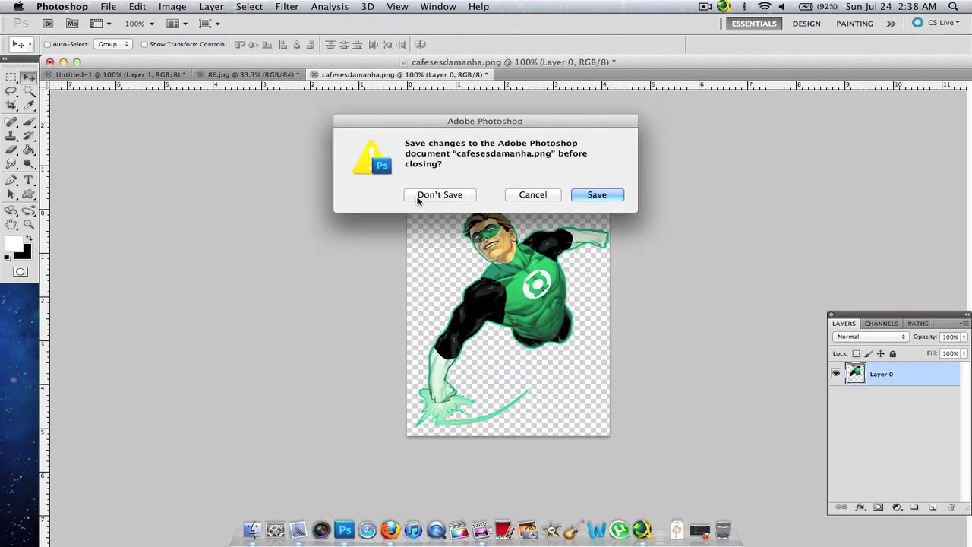
left_click(419, 199)
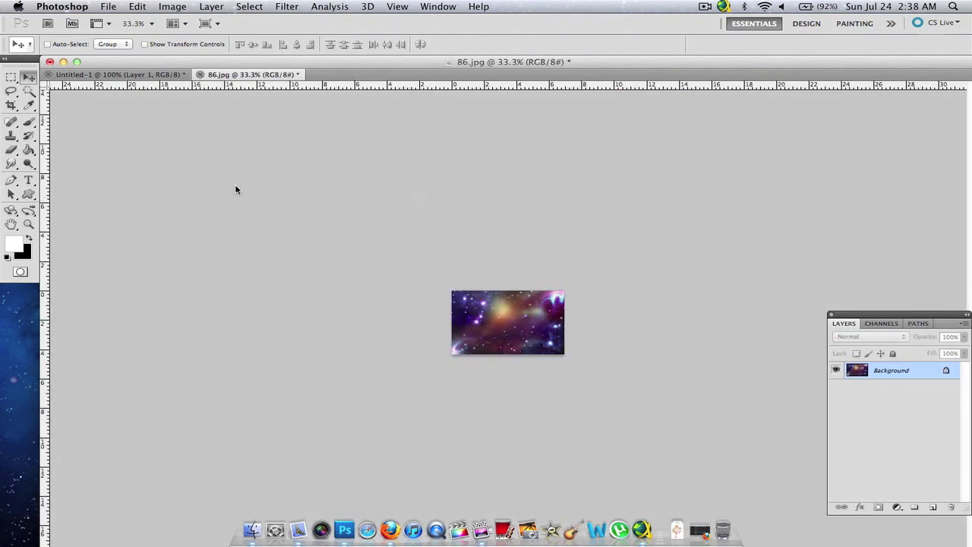
key("super+w")
left_click(430, 191)
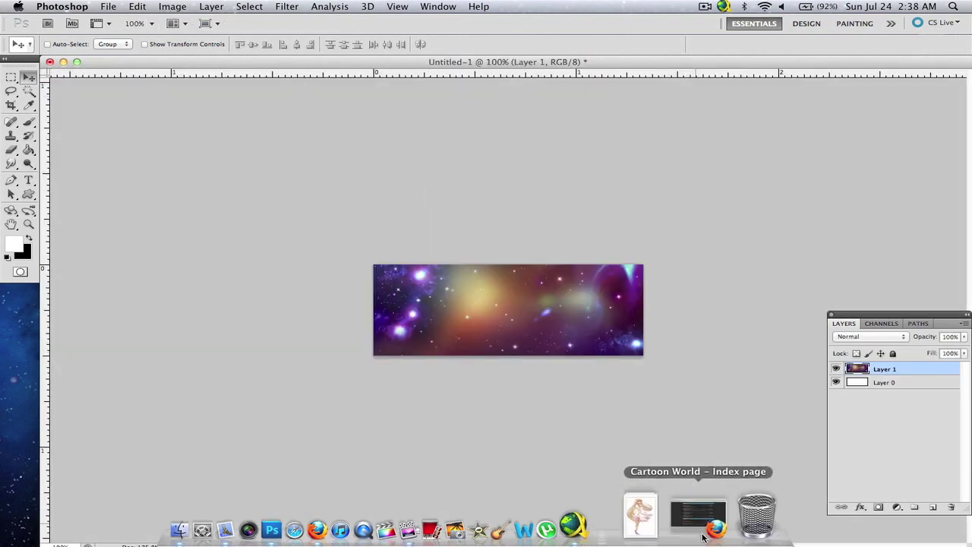
left_click(680, 529)
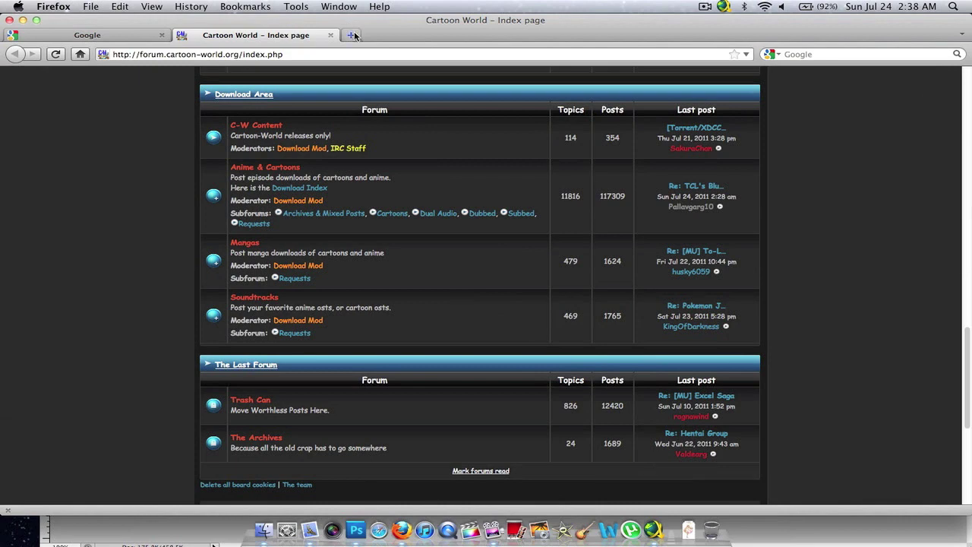
- Search Google Images for 'Anime Renders' in a new tab
left_click(353, 36)
left_click(79, 54)
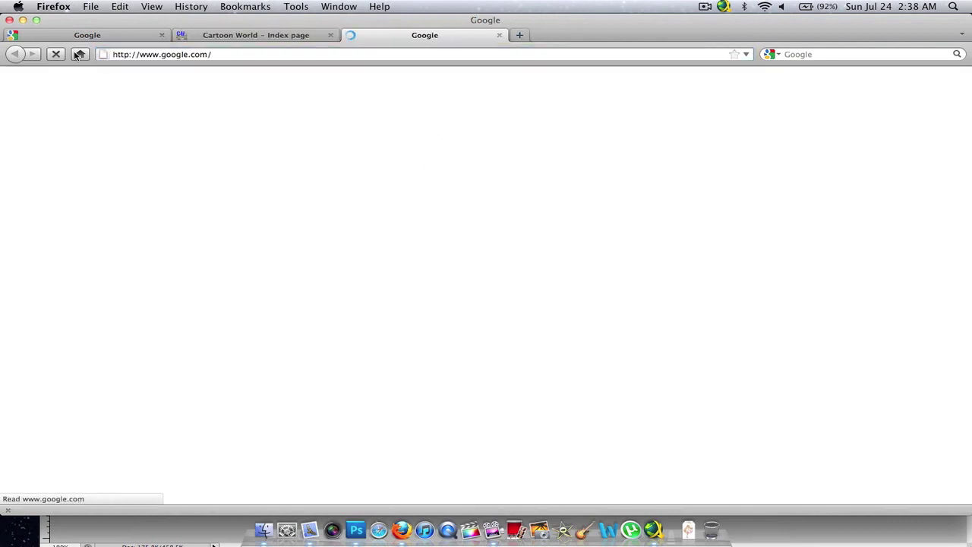
left_click(53, 82)
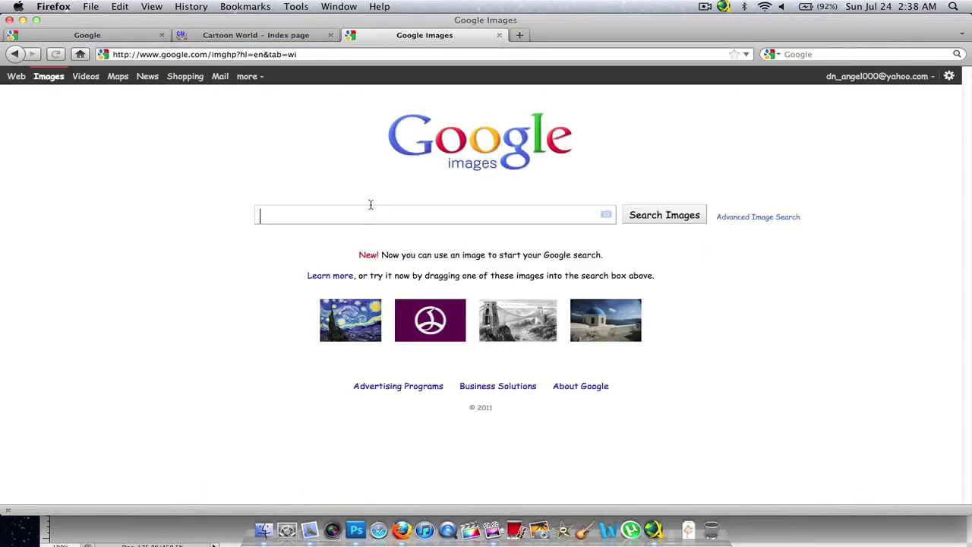
type("Anime ")
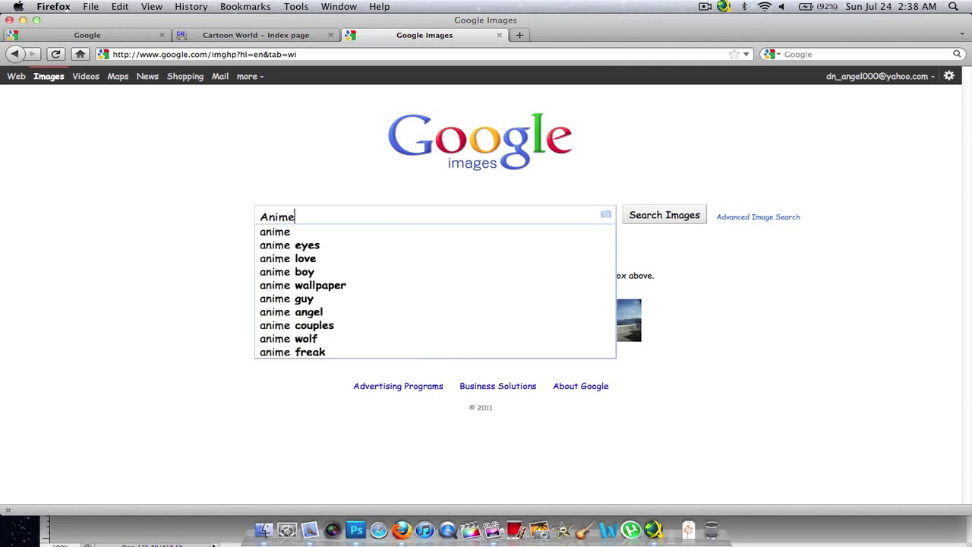
type("Renders")
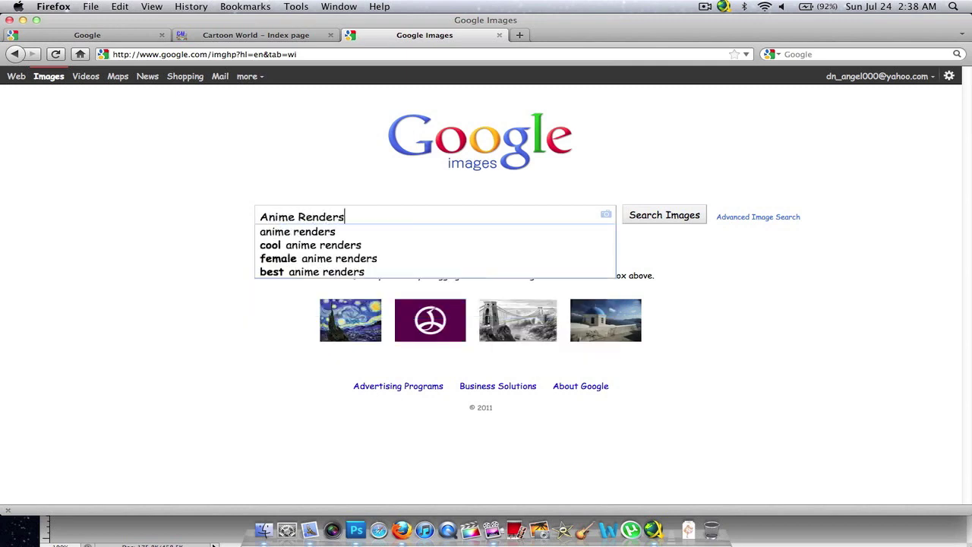
key("Return")
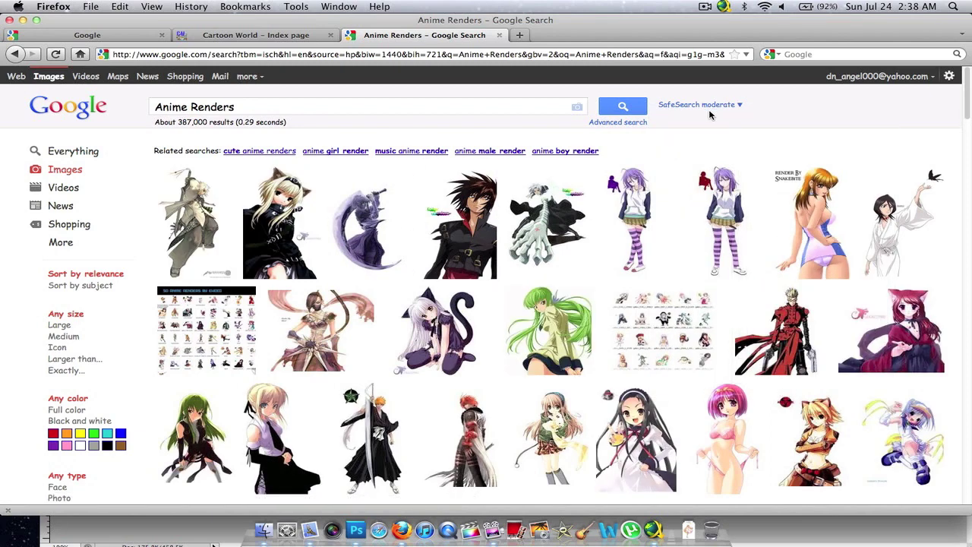
- Find the robot render, open it full size, and drag it into the Photoshop banner
scroll(715, 113, "down", 1)
scroll(710, 114, "down", 4)
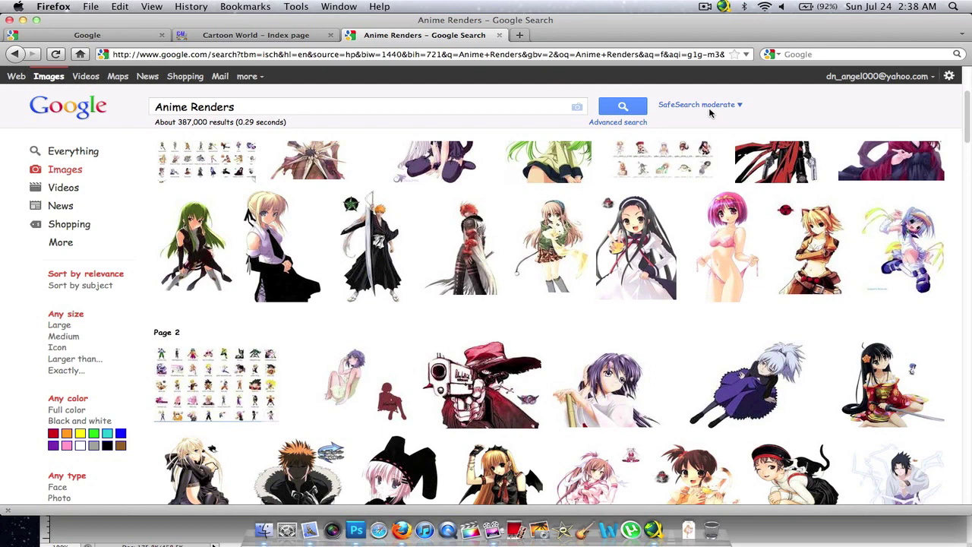
scroll(710, 113, "down", 2)
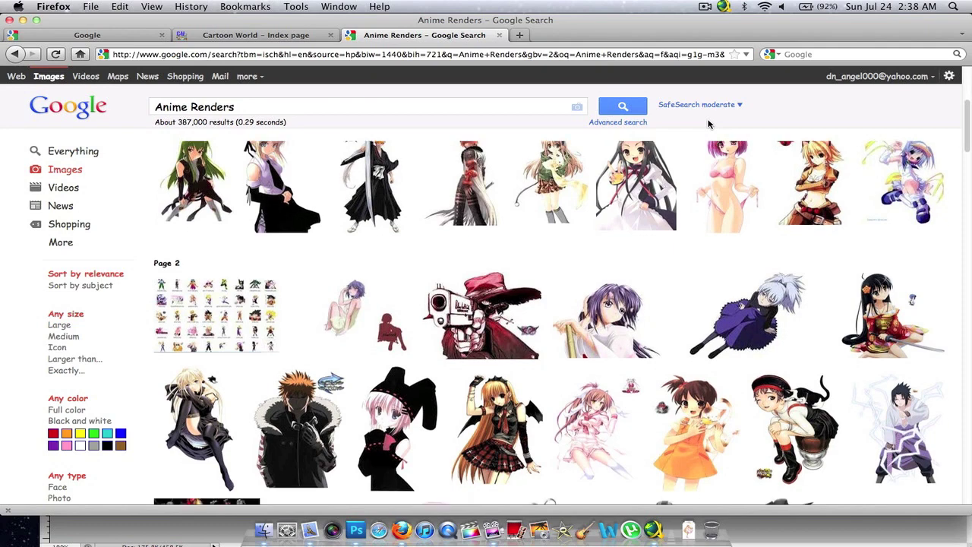
scroll(709, 124, "down", 3)
scroll(709, 124, "up", 1)
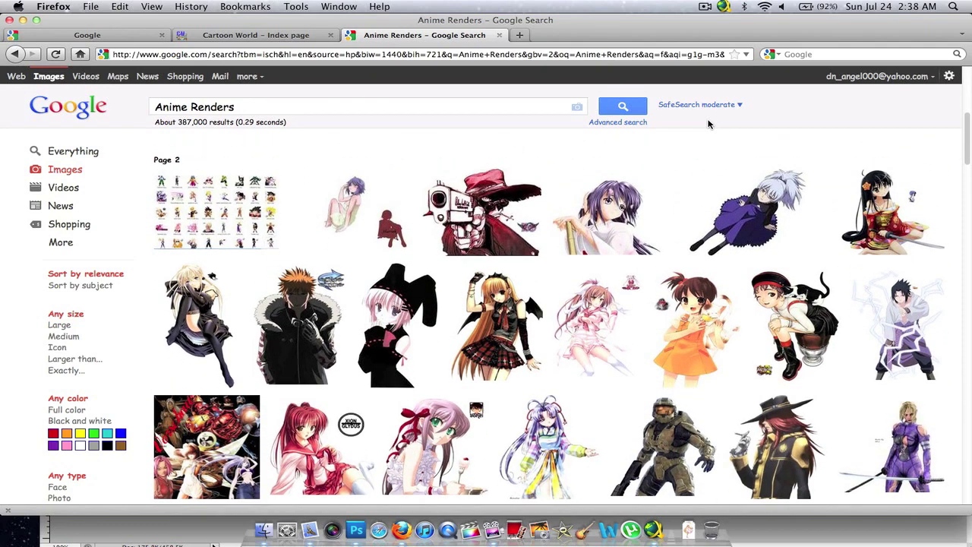
scroll(708, 123, "down", 3)
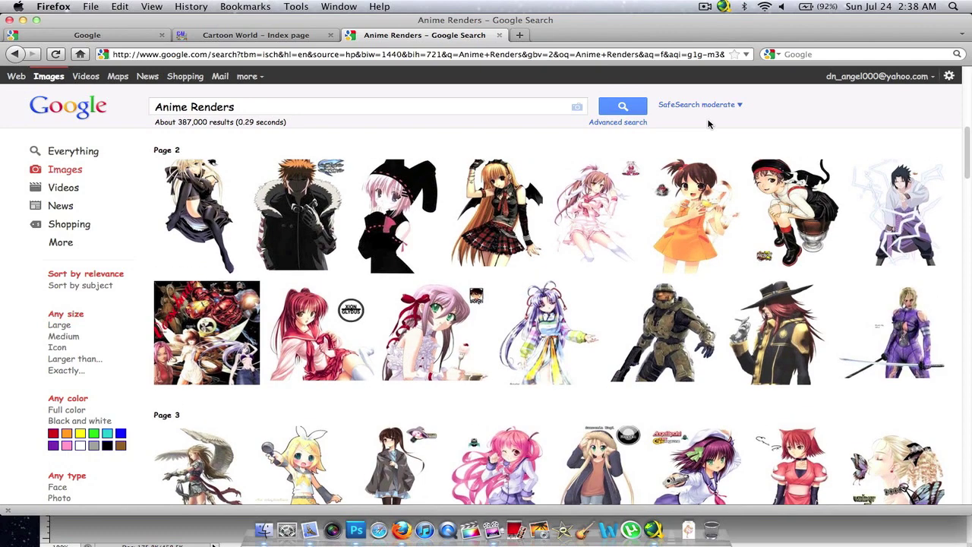
scroll(709, 123, "down", 3)
scroll(709, 123, "down", 3)
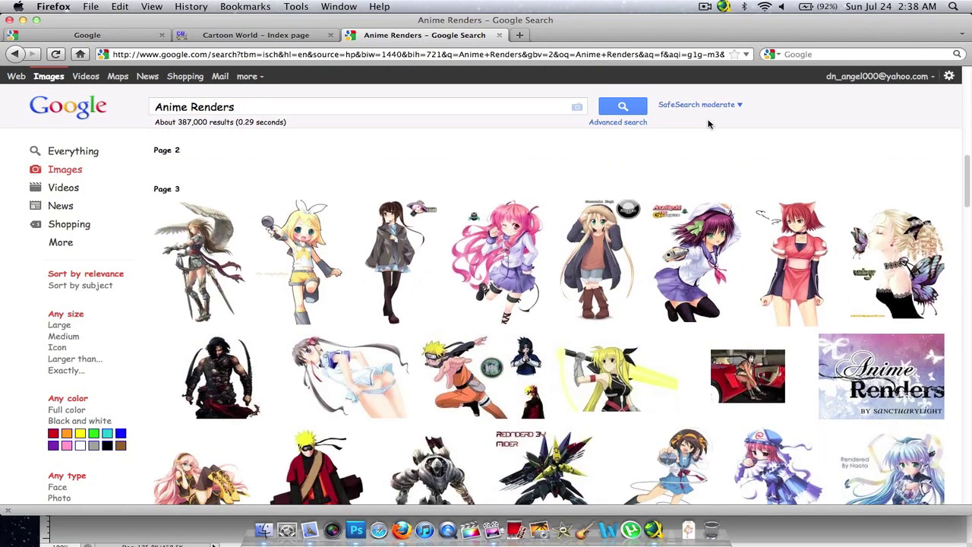
scroll(708, 124, "down", 1)
scroll(709, 124, "down", 2)
scroll(709, 124, "down", 2)
scroll(709, 124, "down", 2)
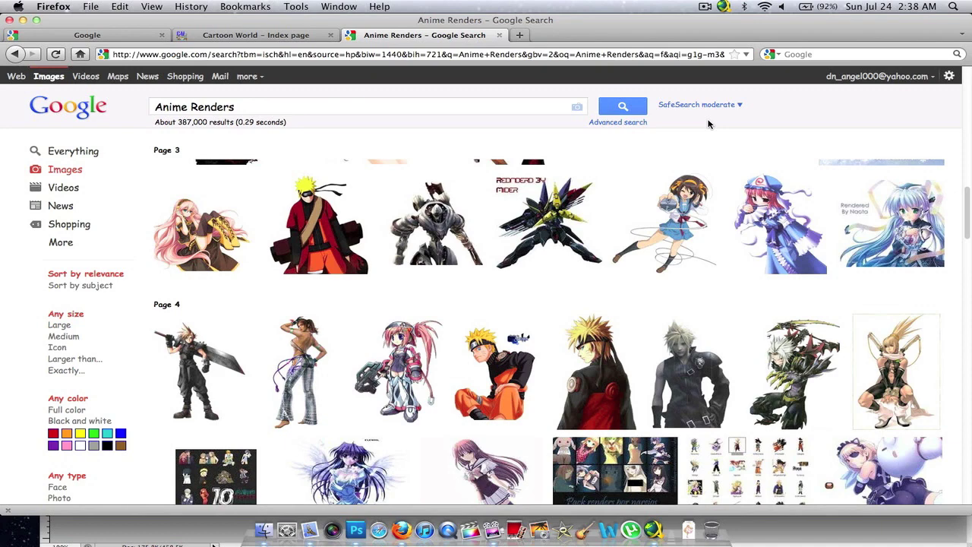
left_click(456, 196)
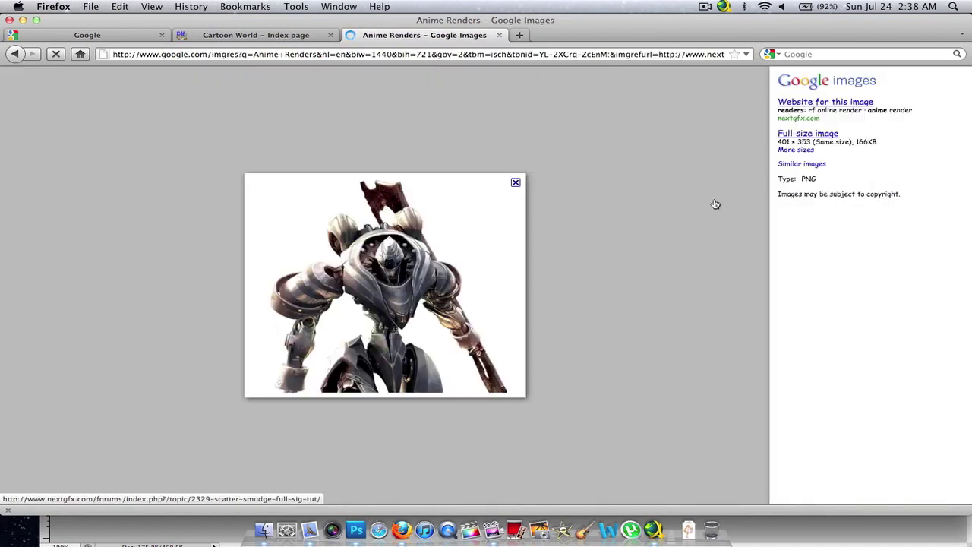
left_click(782, 134)
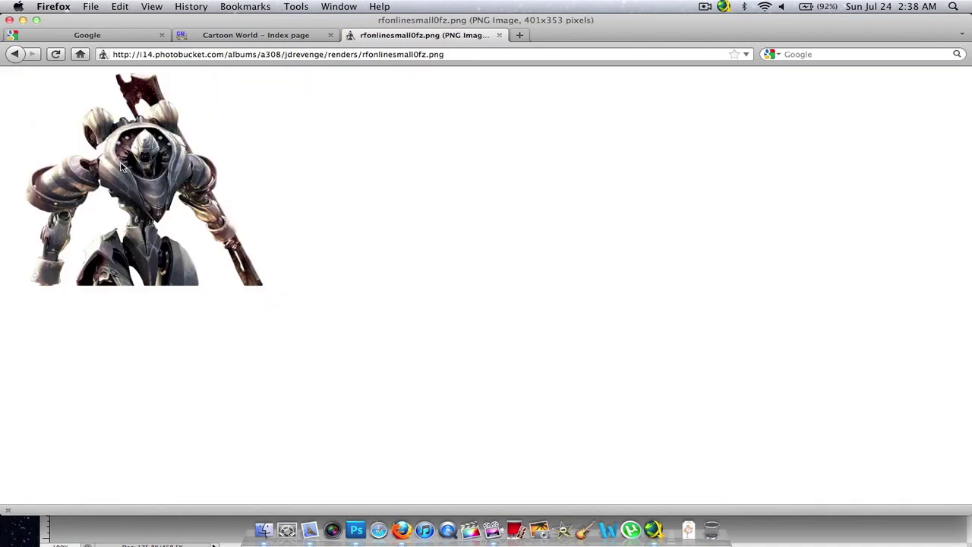
left_click_drag(139, 170, 133, 544)
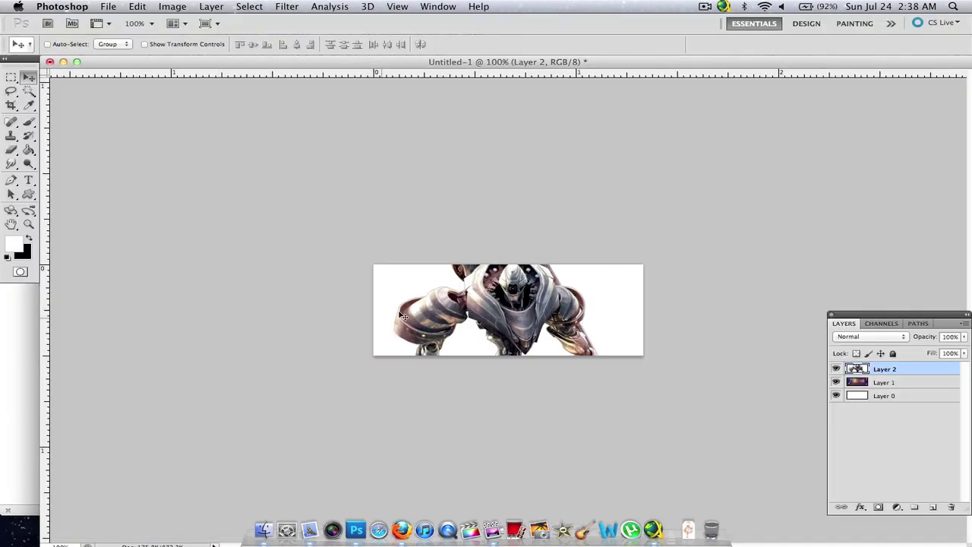
- Nudge the robot render layer, delete it, and switch back to Firefox
left_click_drag(501, 310, 507, 316)
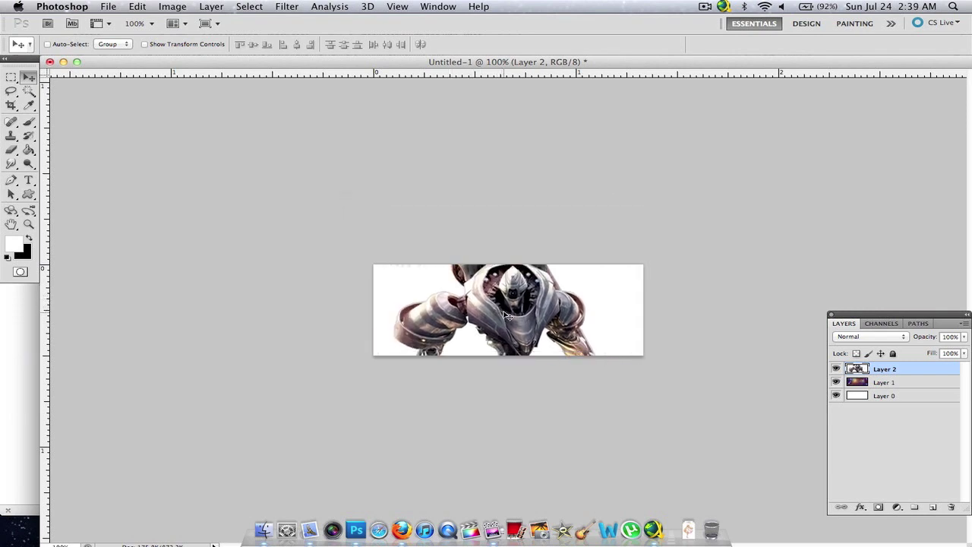
key("Delete")
key("super+Tab")
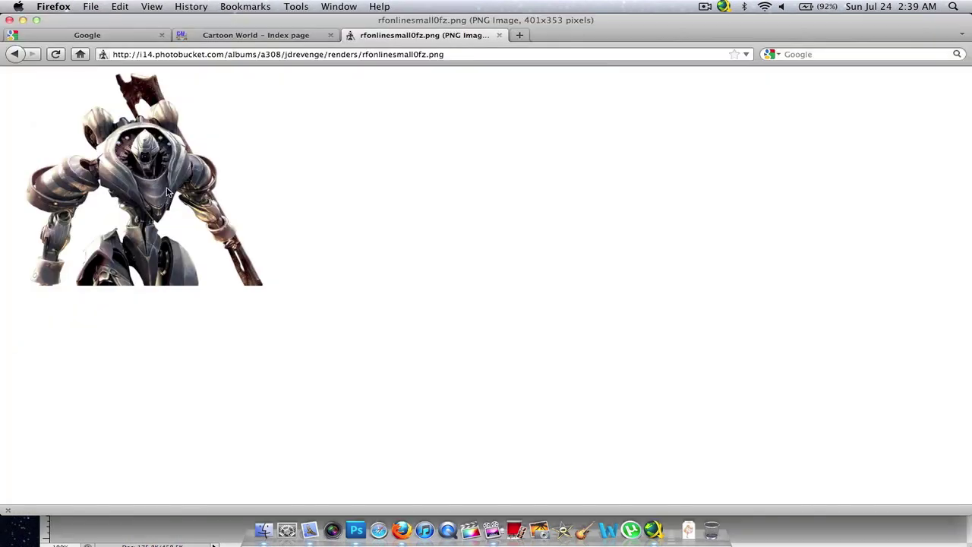
- Go back to the Anime Renders results and scroll down to the ken-masters-1600.jpg thumbnail
left_click(16, 55)
left_click(16, 55)
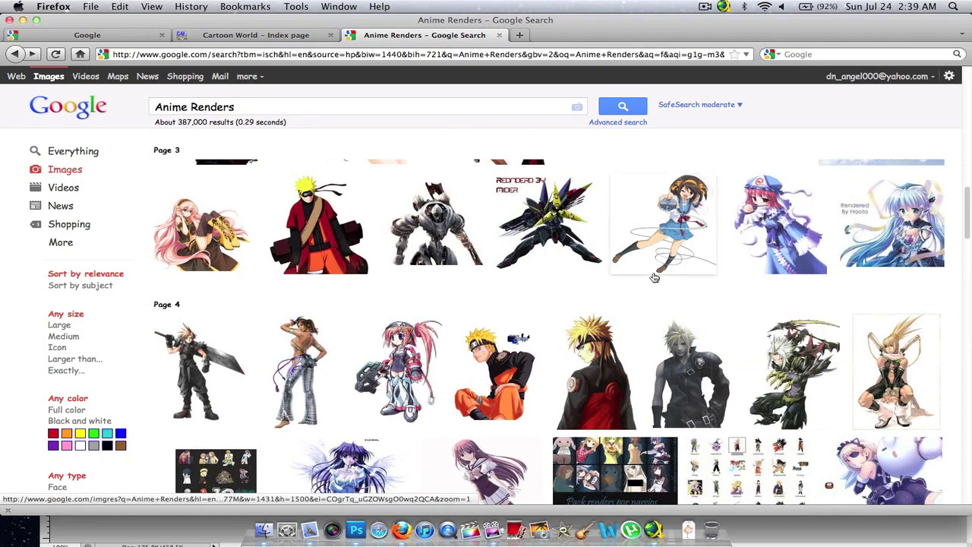
scroll(651, 274, "down", 1)
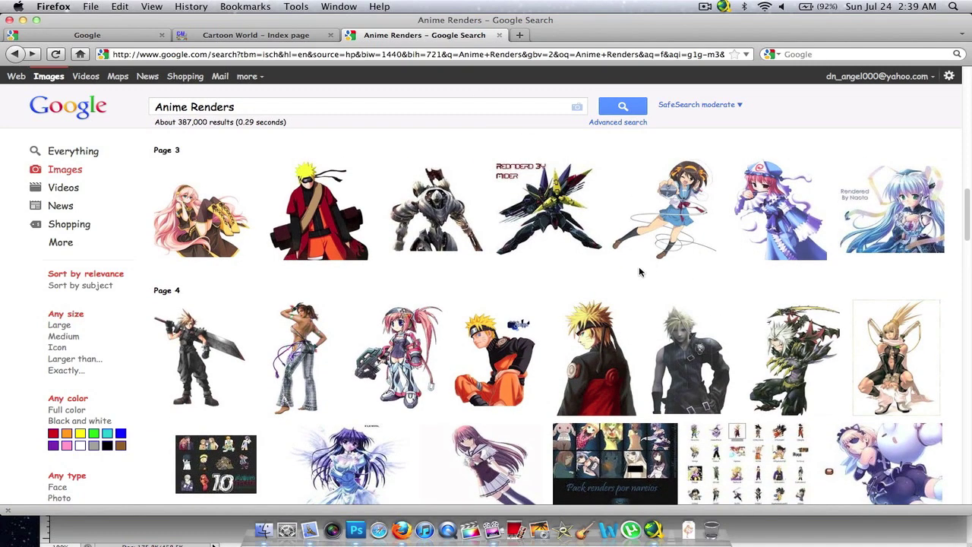
scroll(640, 272, "down", 3)
scroll(639, 272, "down", 2)
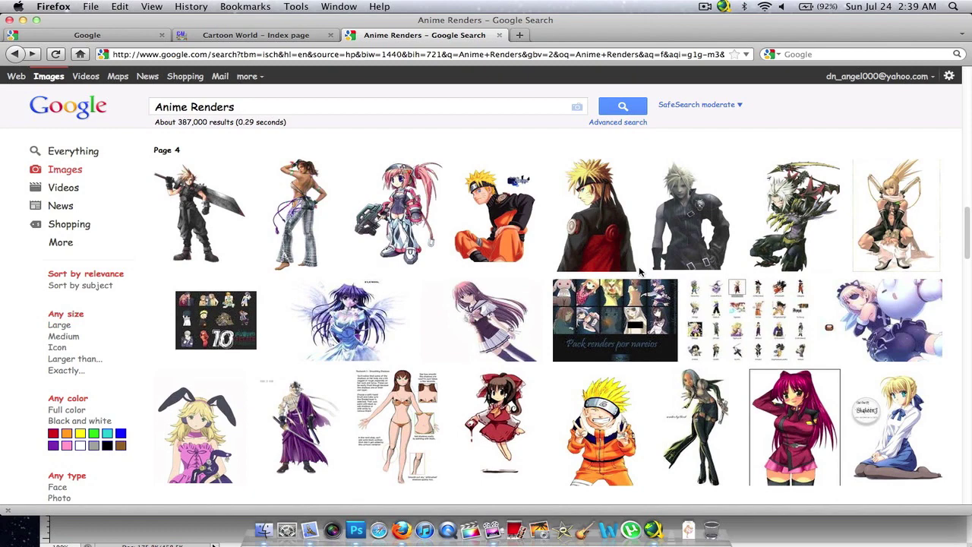
scroll(639, 272, "down", 3)
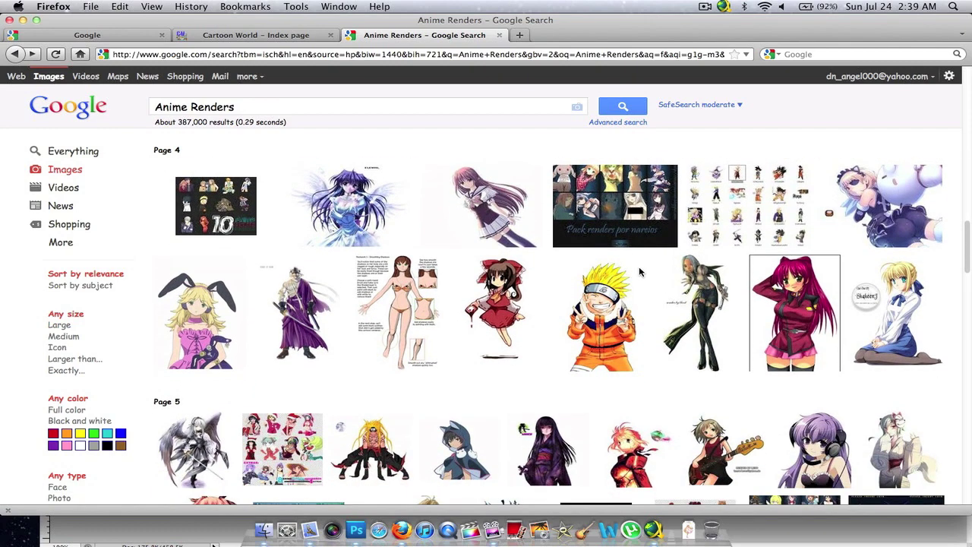
scroll(640, 272, "down", 2)
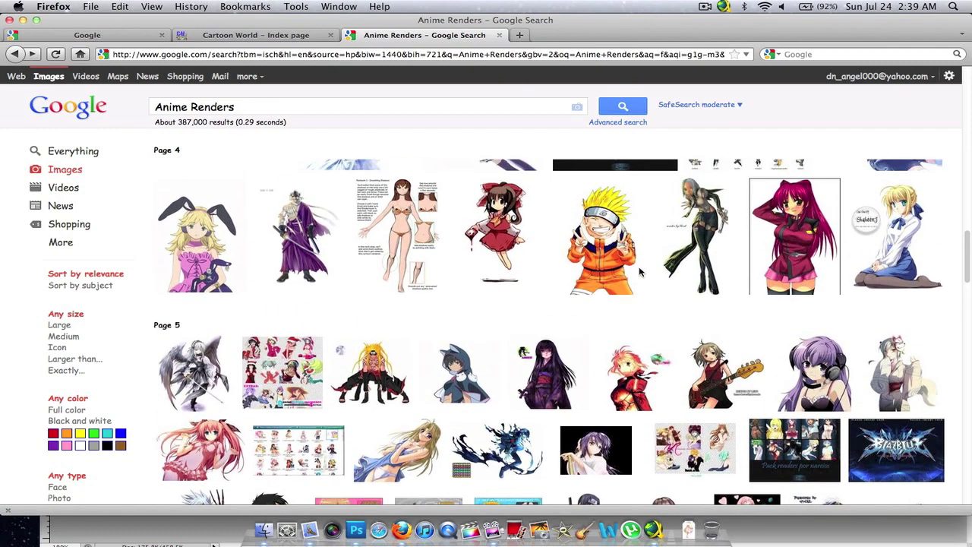
scroll(640, 272, "down", 4)
scroll(639, 272, "down", 1)
scroll(640, 272, "down", 2)
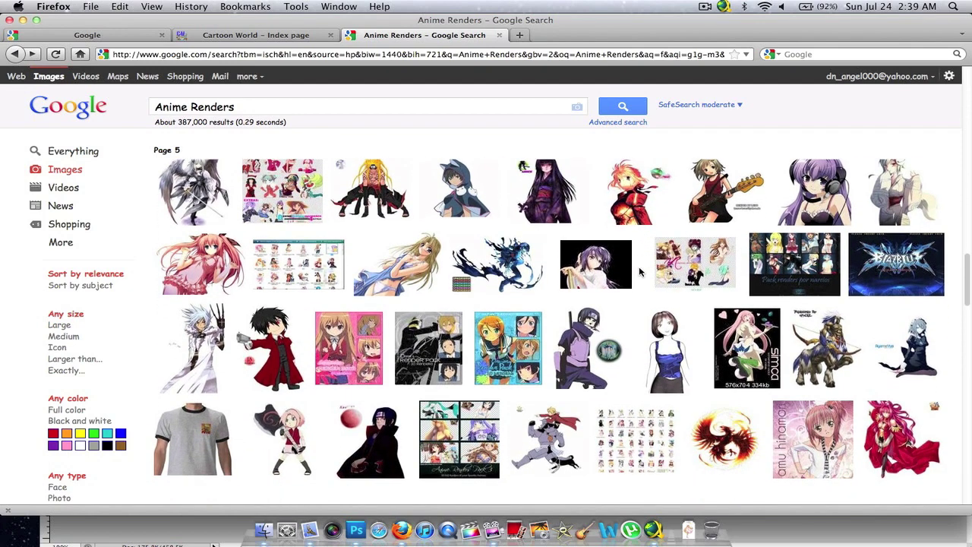
scroll(640, 272, "down", 1)
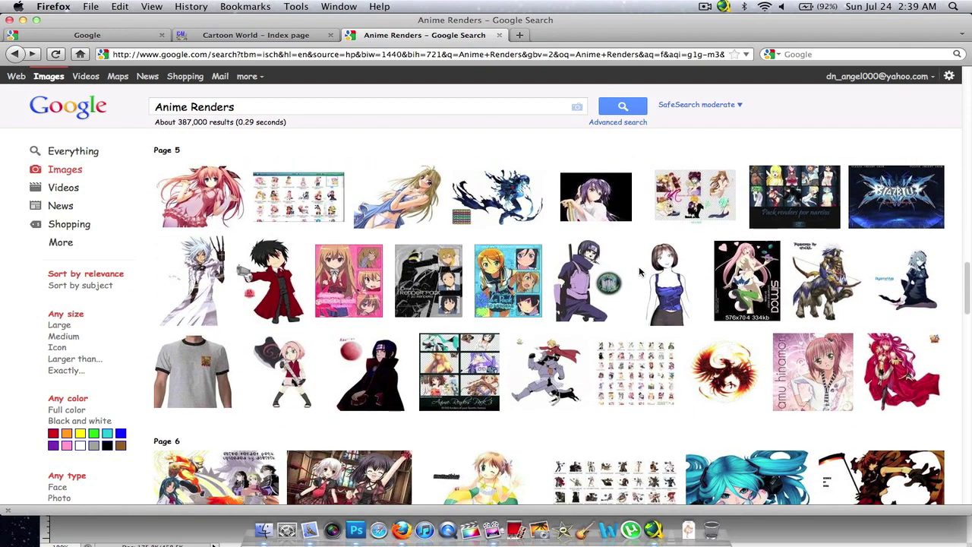
scroll(640, 272, "down", 1)
scroll(640, 272, "down", 1)
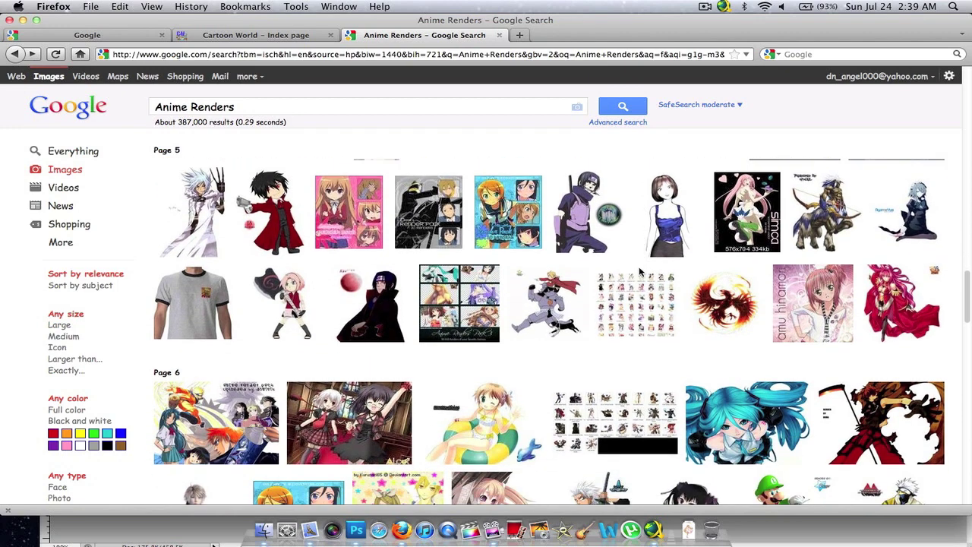
scroll(639, 272, "down", 1)
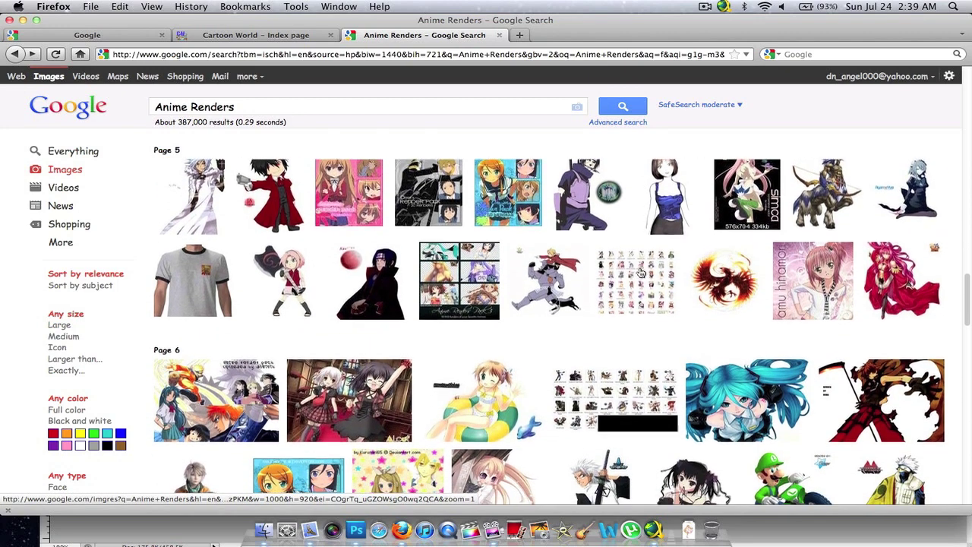
scroll(639, 272, "down", 2)
scroll(640, 272, "down", 1)
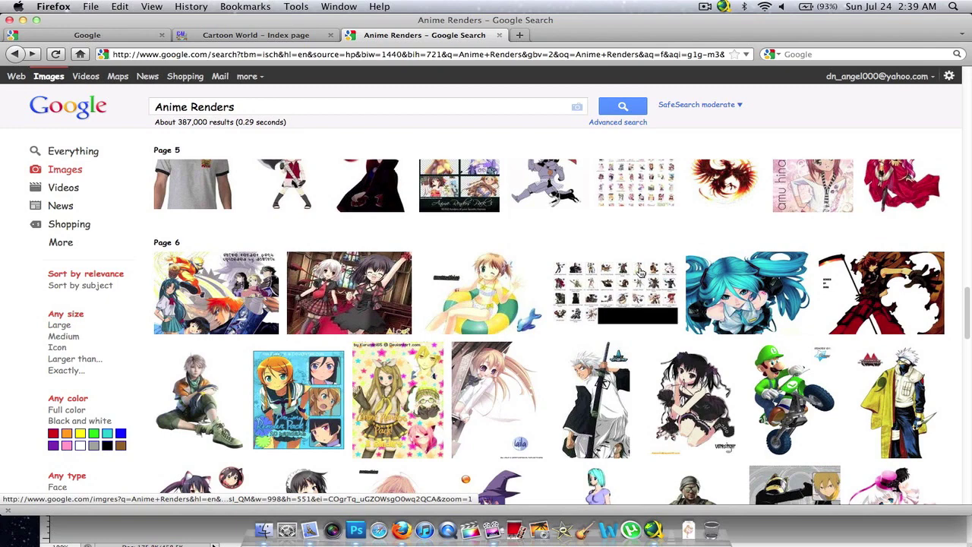
scroll(640, 272, "down", 1)
scroll(639, 272, "down", 2)
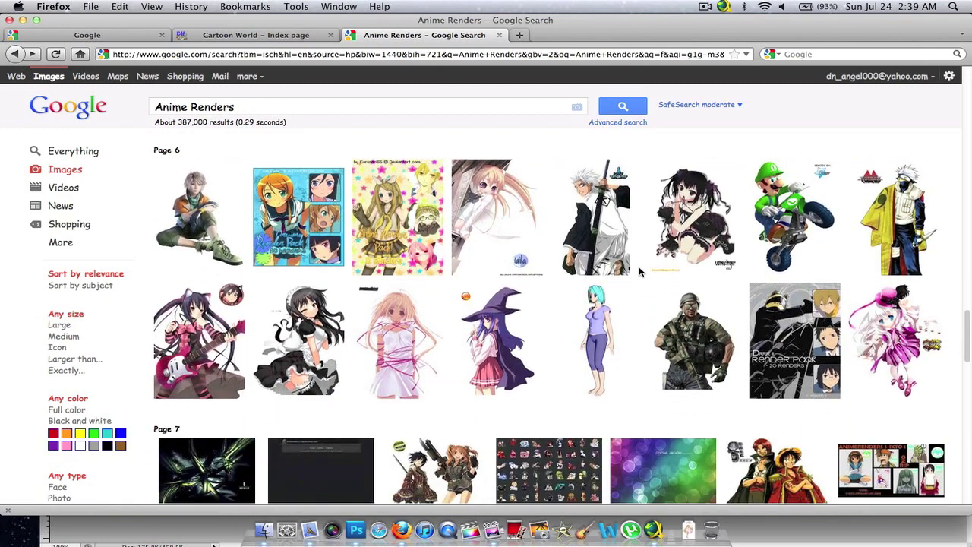
scroll(640, 272, "down", 2)
scroll(639, 272, "down", 1)
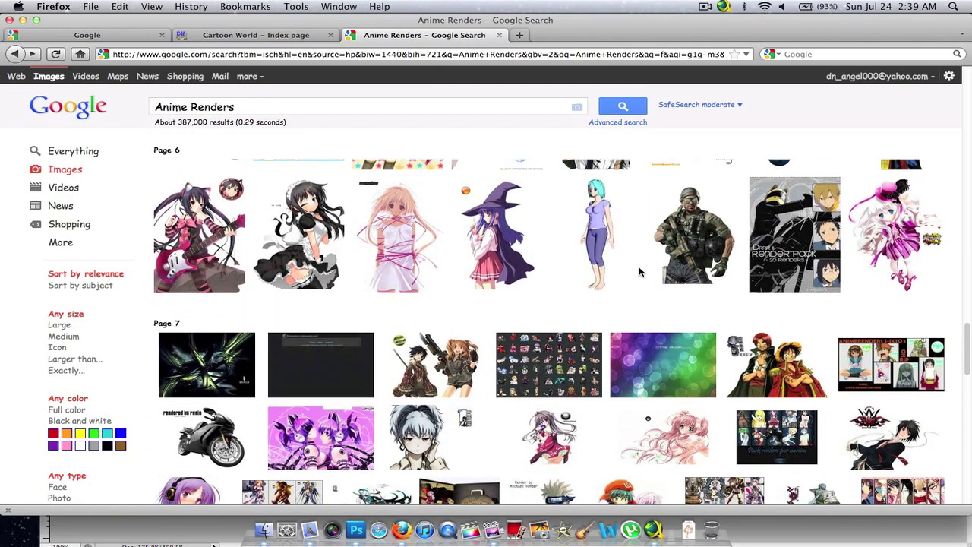
scroll(640, 272, "down", 2)
scroll(640, 272, "down", 2)
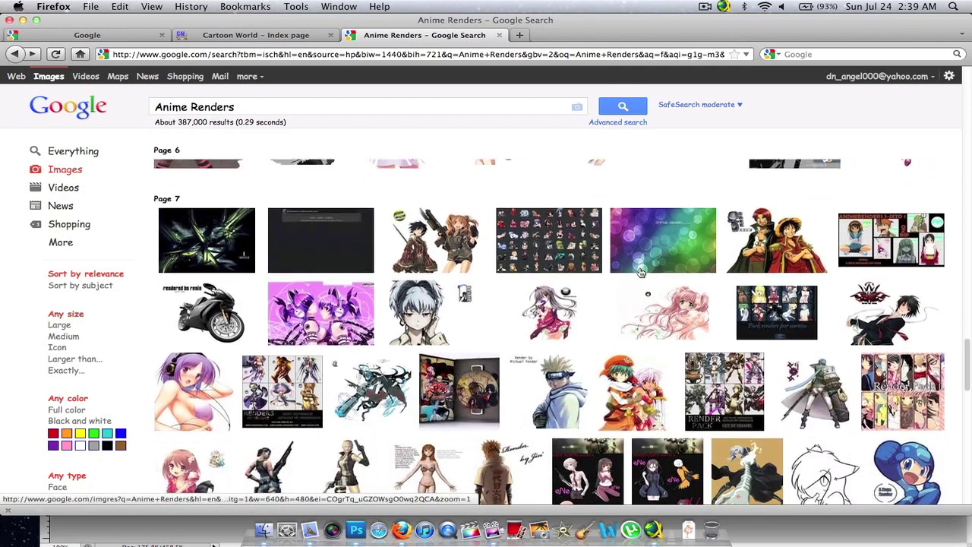
scroll(639, 272, "down", 1)
scroll(640, 272, "down", 1)
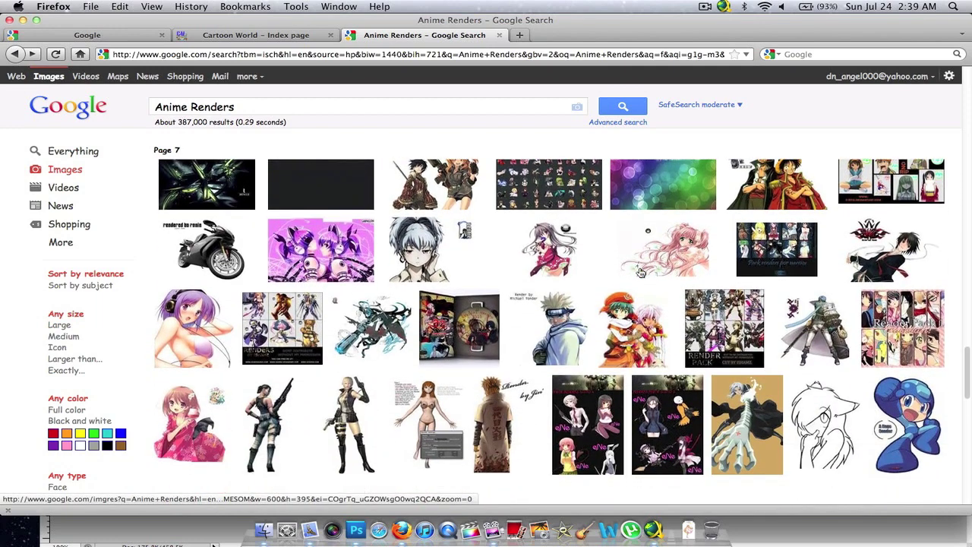
scroll(640, 272, "down", 1)
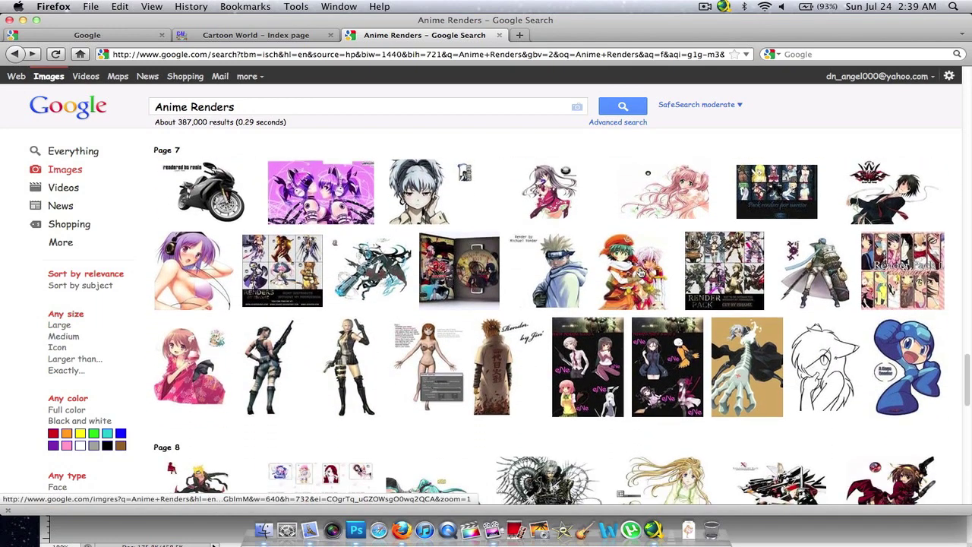
scroll(641, 272, "down", 2)
scroll(641, 272, "down", 1)
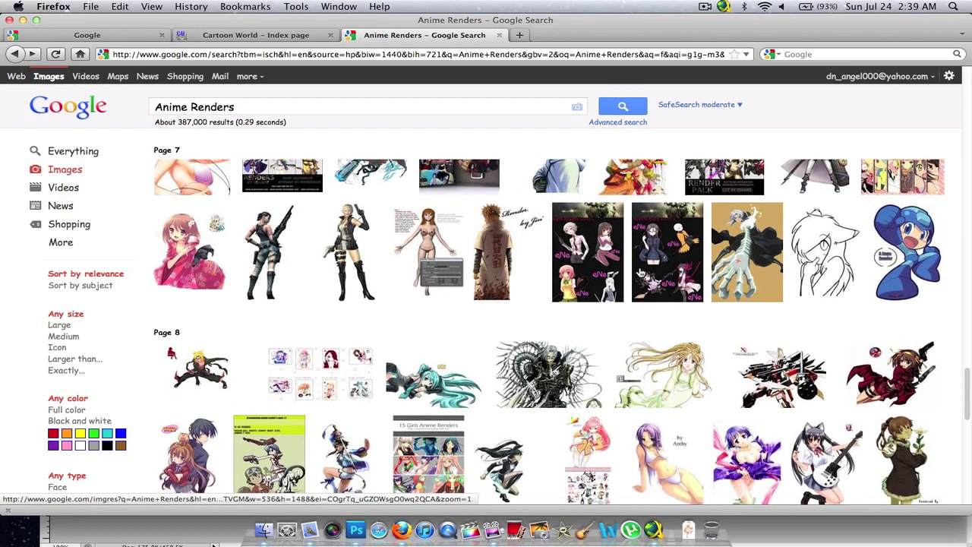
scroll(641, 272, "down", 1)
scroll(640, 272, "down", 3)
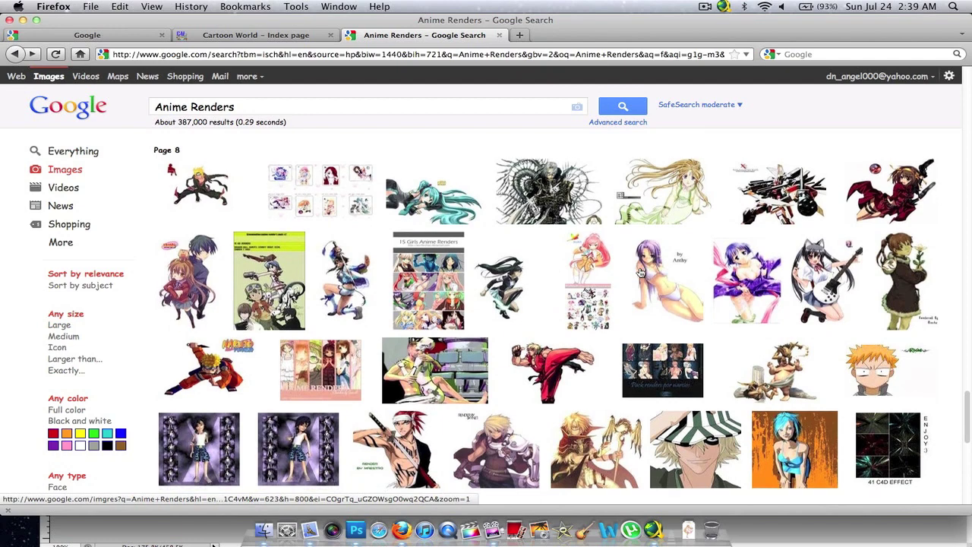
scroll(640, 272, "down", 2)
scroll(640, 272, "down", 1)
scroll(641, 272, "down", 2)
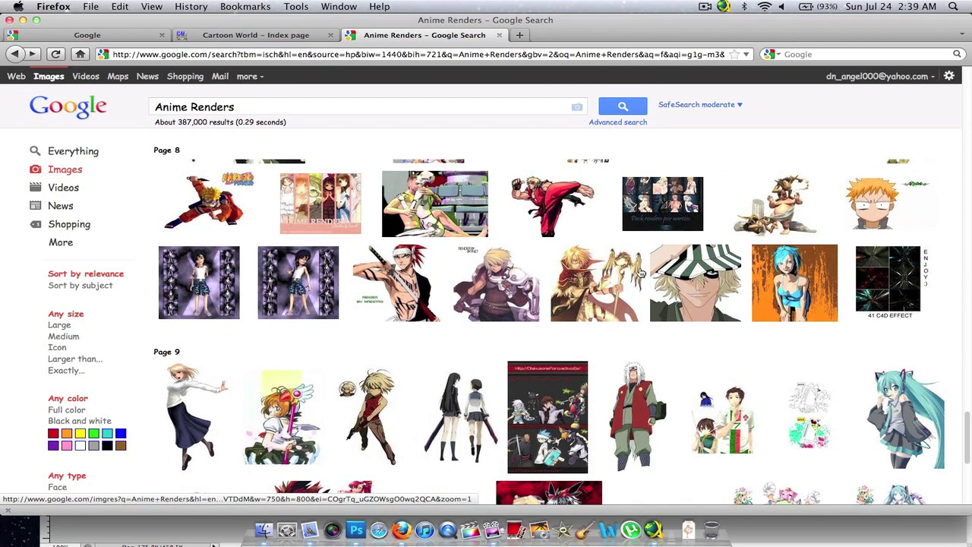
scroll(640, 272, "down", 2)
scroll(640, 272, "down", 2)
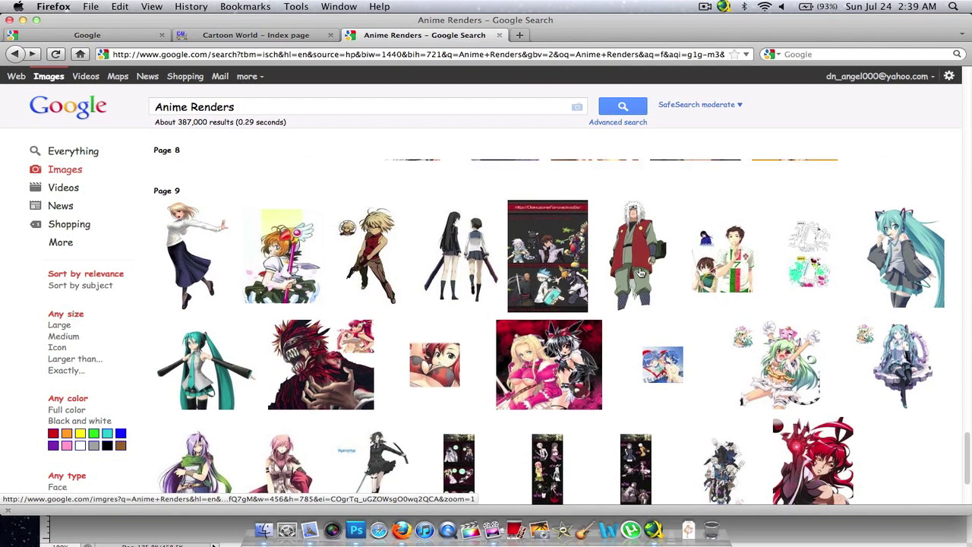
scroll(640, 272, "down", 3)
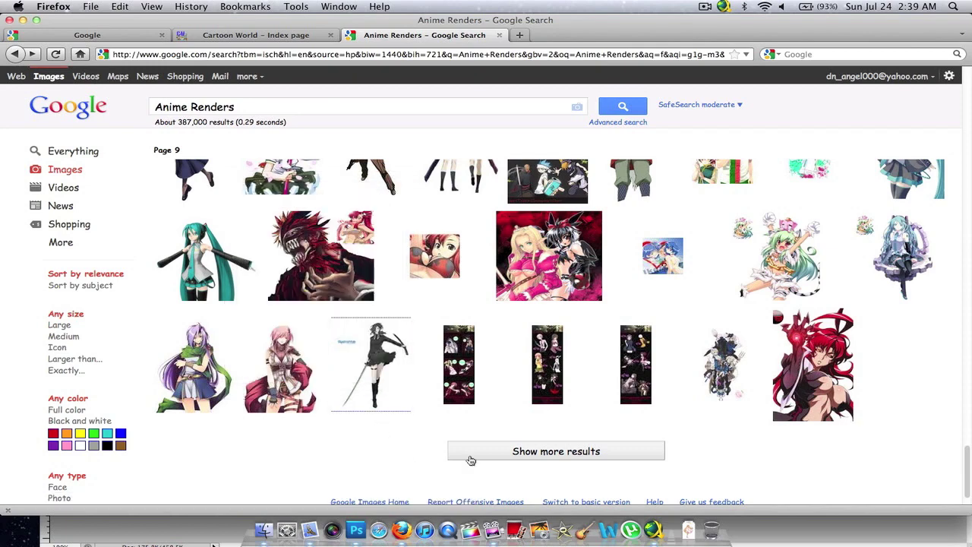
scroll(409, 434, "up", 2)
scroll(408, 434, "up", 1)
scroll(410, 434, "up", 3)
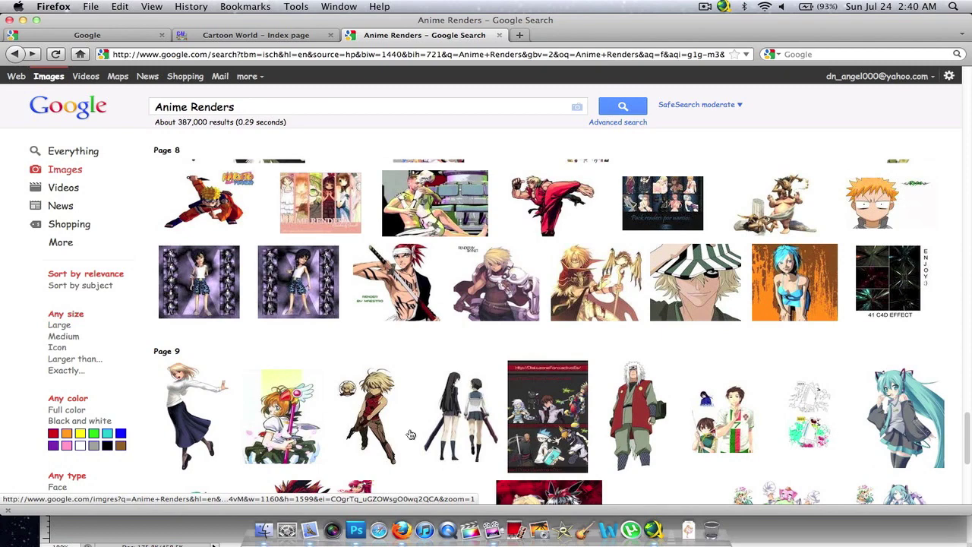
scroll(409, 434, "up", 1)
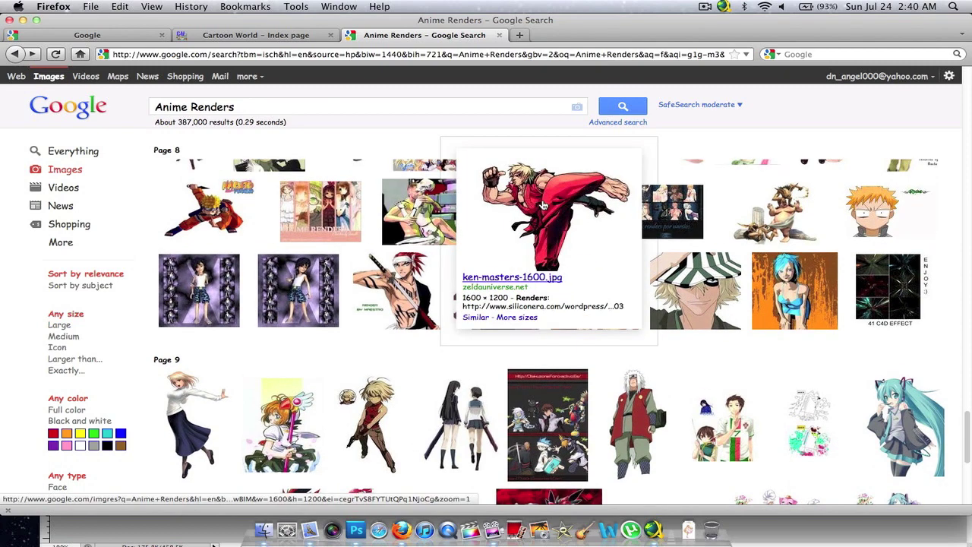
- Save the full-size ken-masters-1600.jpg image from Firefox to disk
left_click(543, 206)
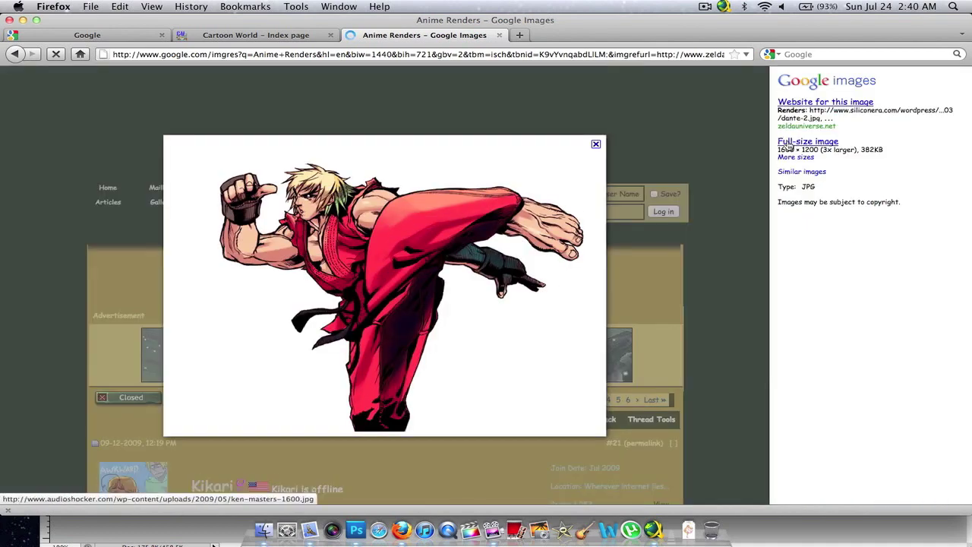
left_click(789, 146)
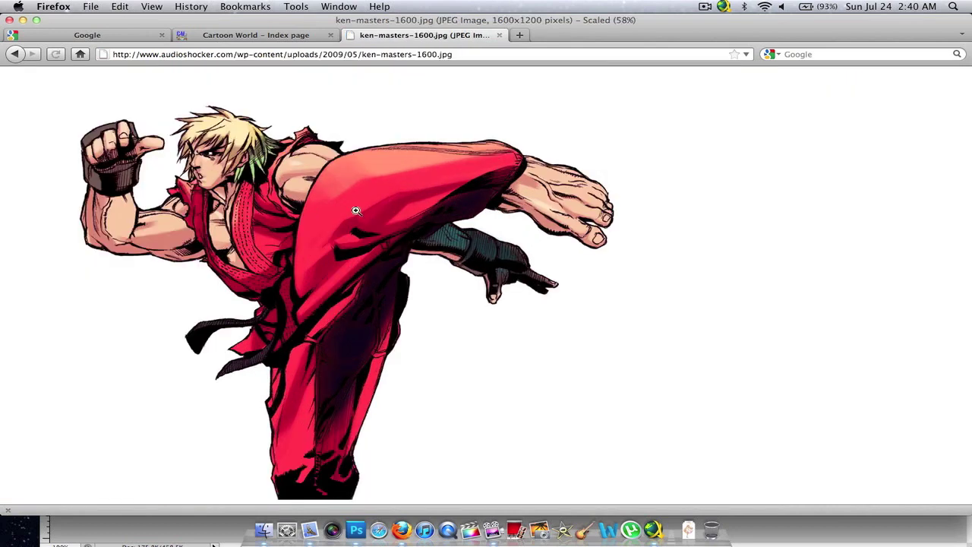
right_click(326, 218)
left_click(376, 256)
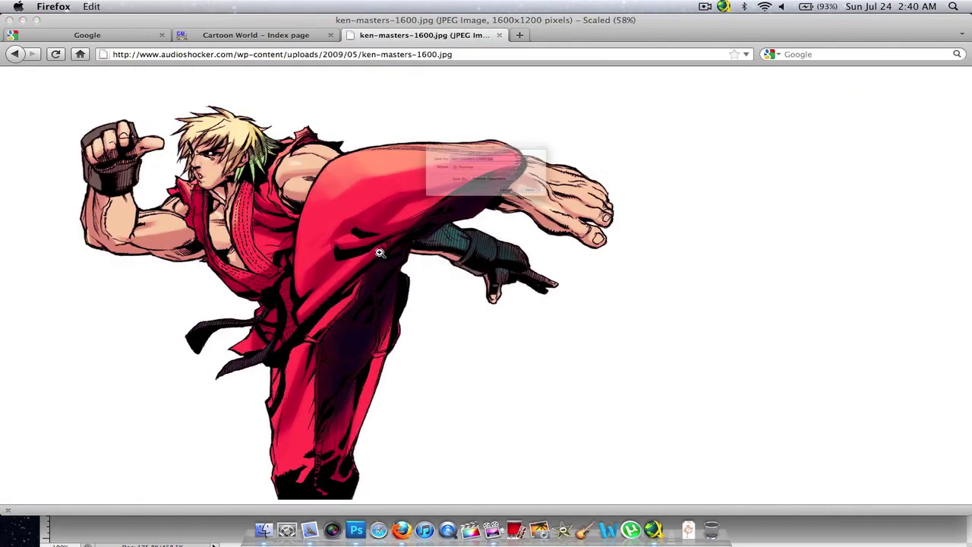
left_click(590, 217)
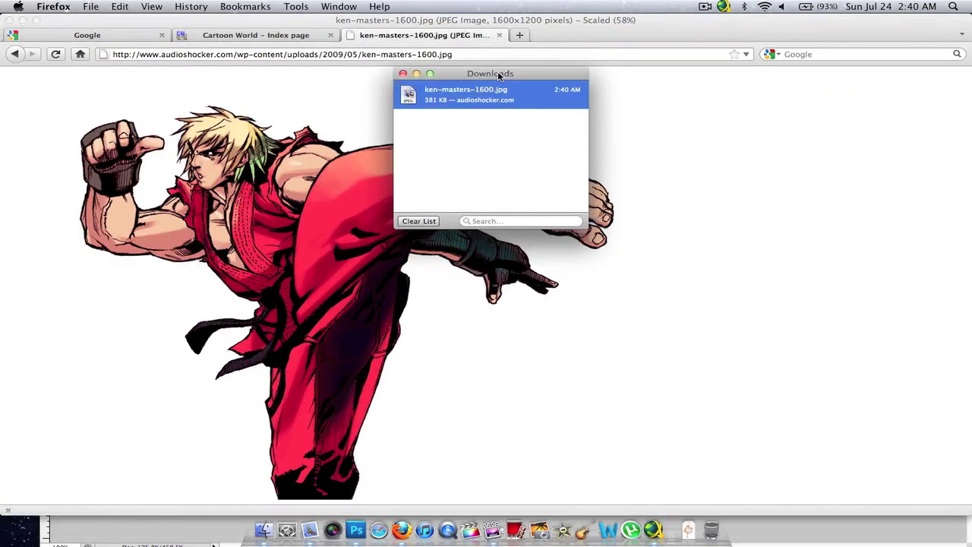
- Clear the downloads list, close the image tab and Firefox, and return to Photoshop
left_click(417, 221)
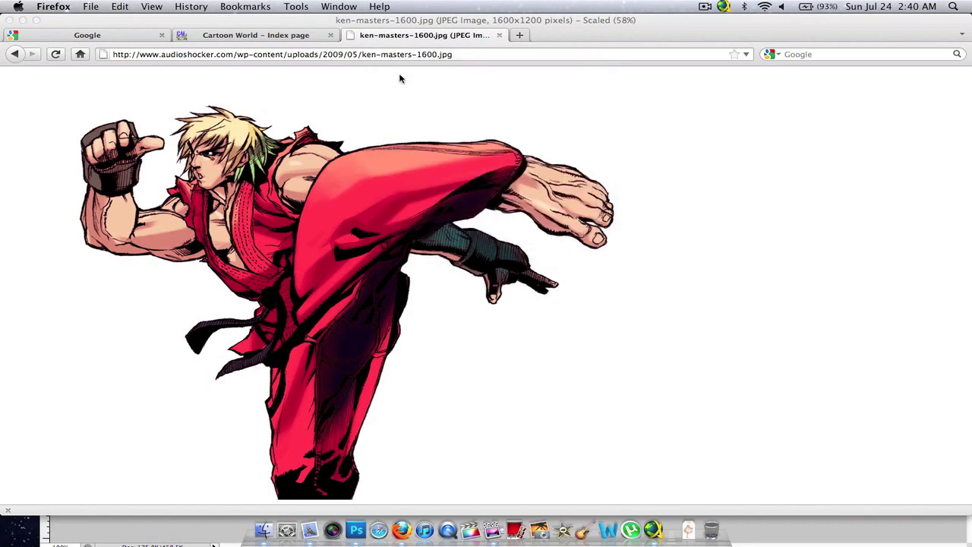
left_click(403, 73)
left_click(497, 36)
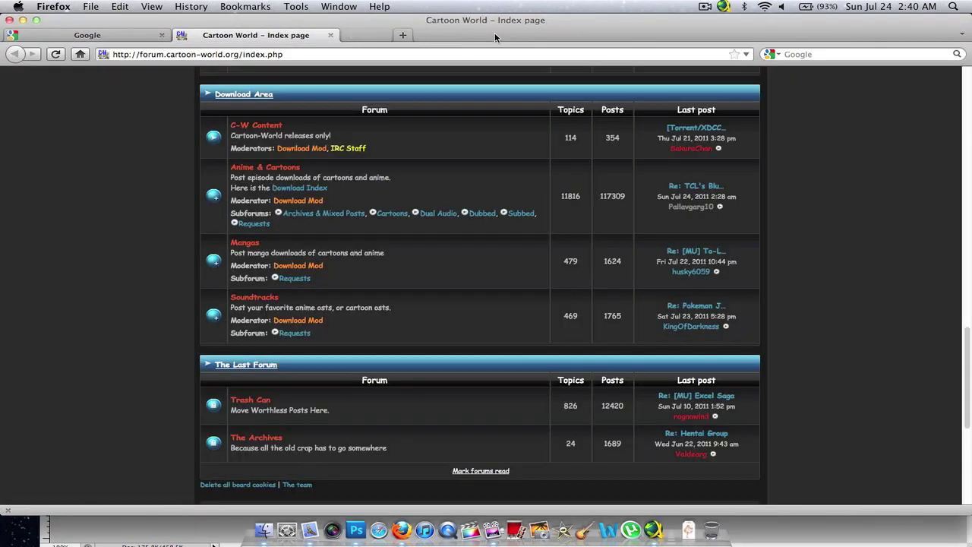
left_click(22, 19)
left_click(126, 192)
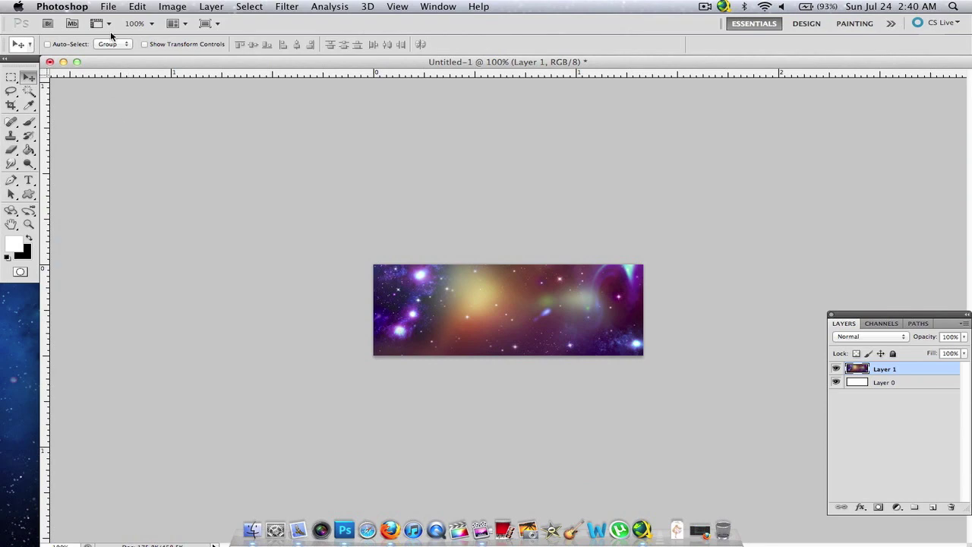
- Open ken-masters-1600.jpg from the Desktop as a separate document
left_click(109, 6)
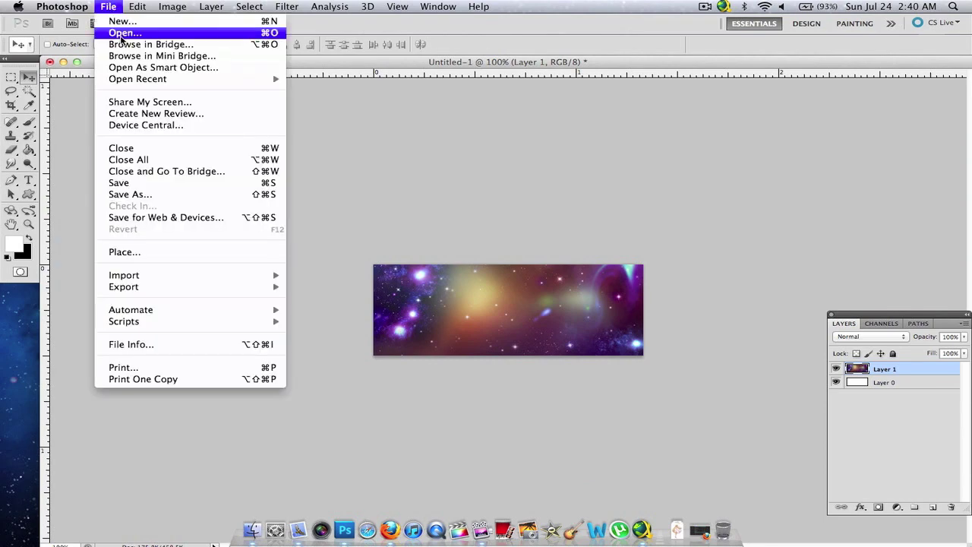
left_click(124, 33)
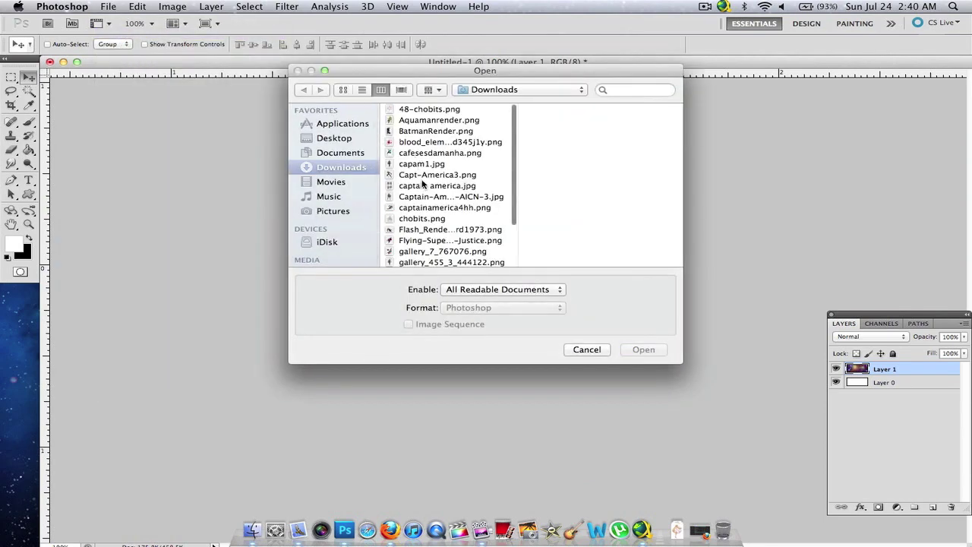
left_click(345, 140)
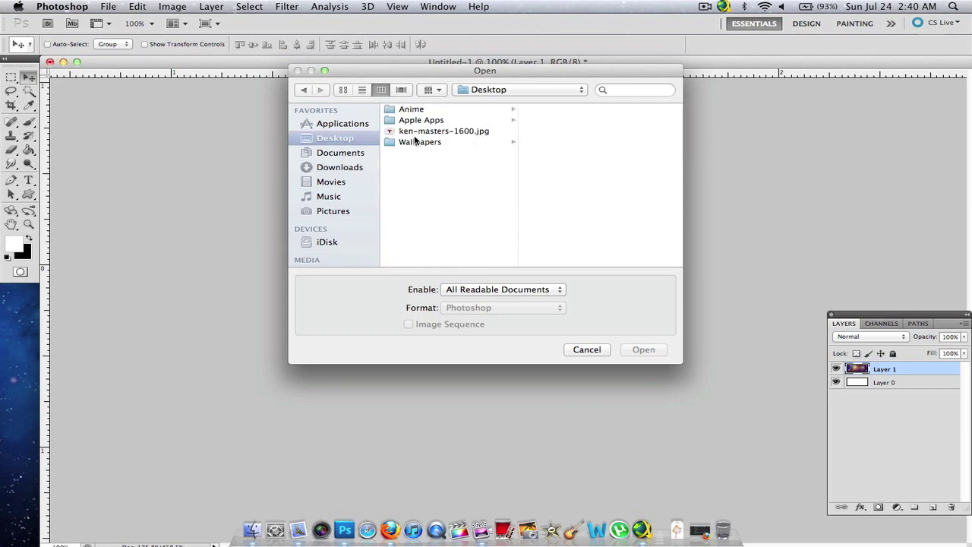
left_click(428, 136)
left_click(644, 350)
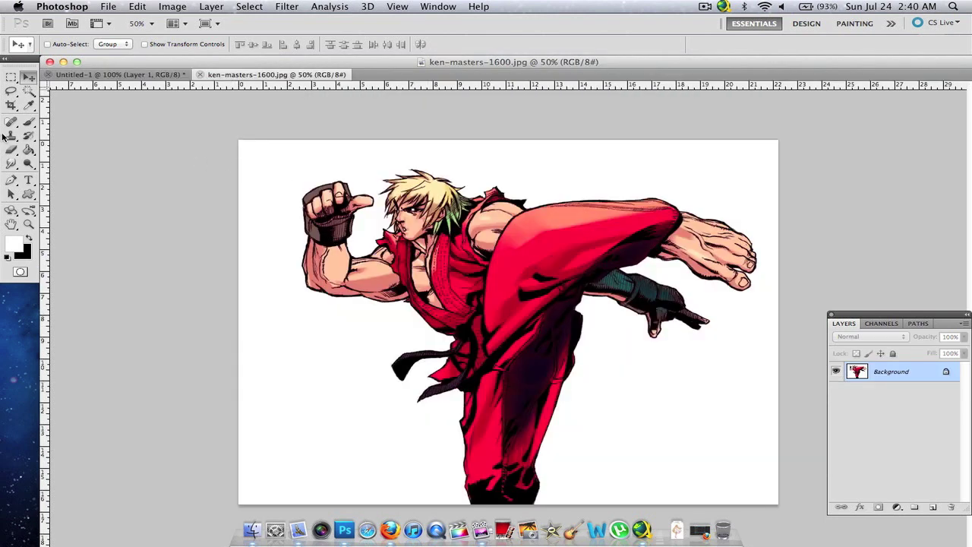
left_click(11, 150)
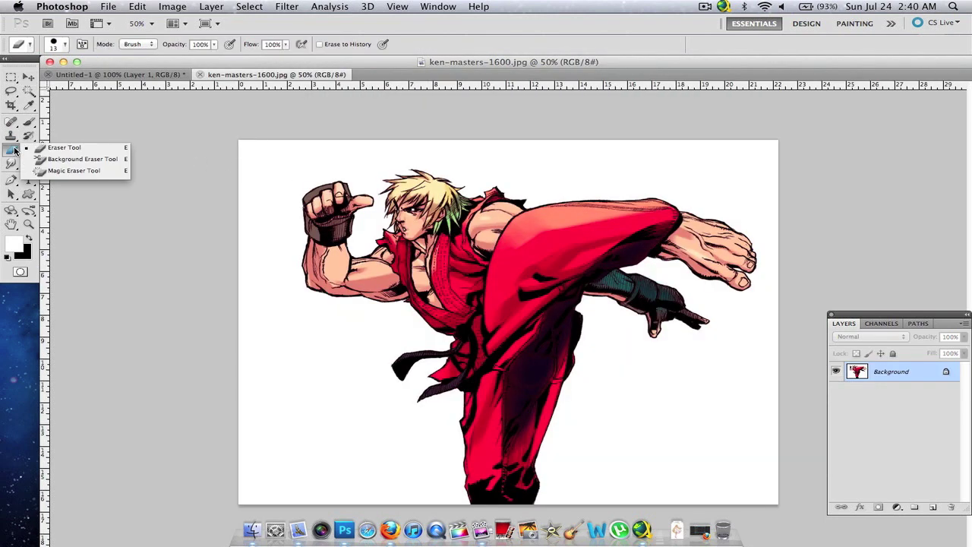
- Erase the white background around Ken with the Magic Eraser
left_click_drag(10, 150, 60, 171)
left_click(276, 164)
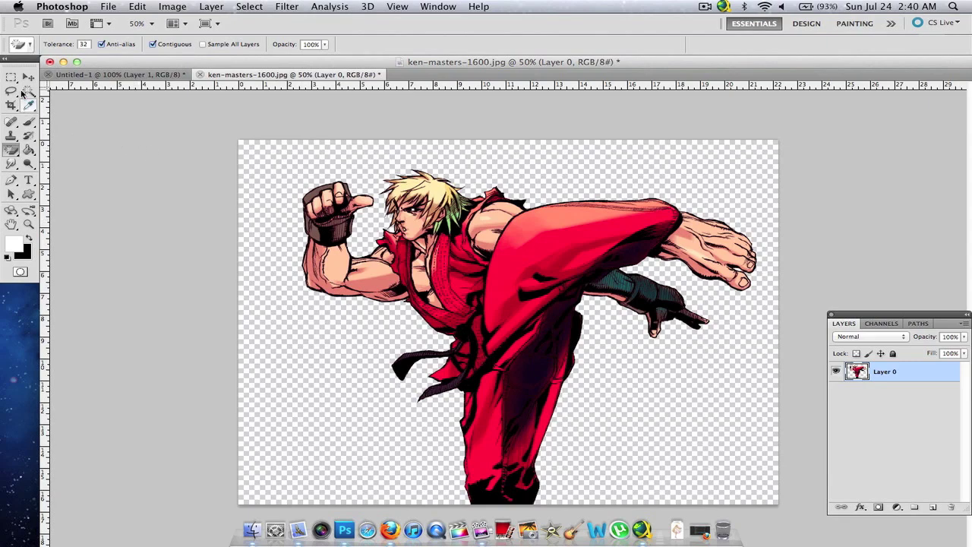
left_click(28, 77)
- Check the Image Size settings and cancel without changes
left_click(173, 6)
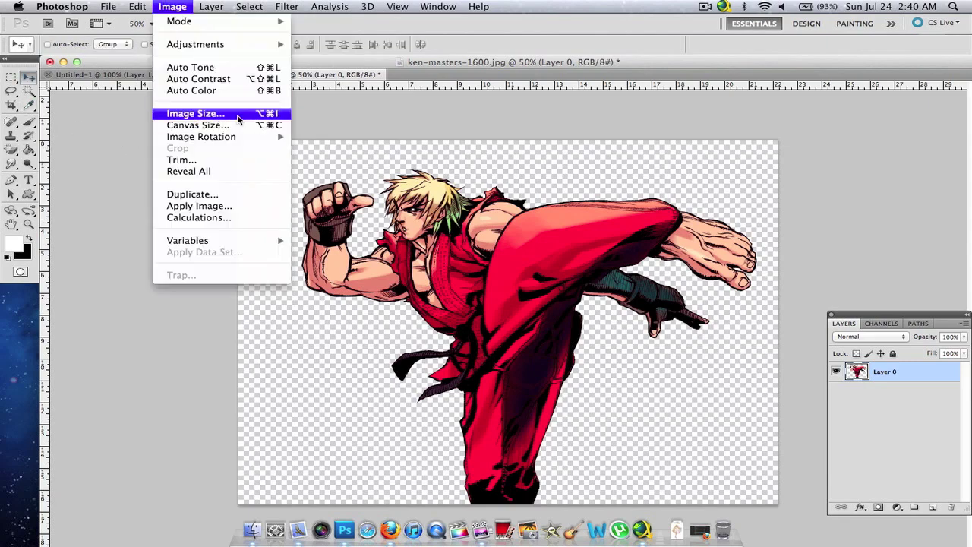
left_click(199, 113)
left_click(598, 165)
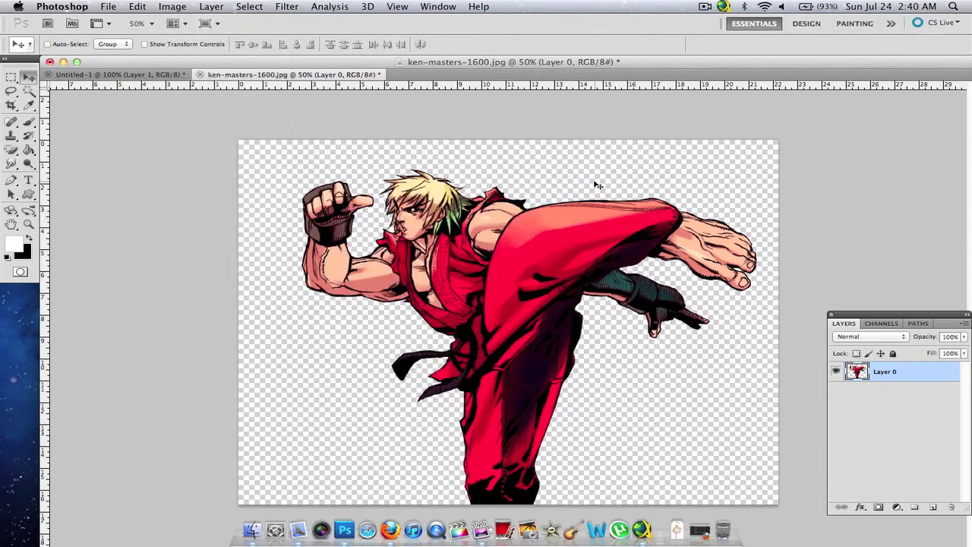
left_click(105, 6)
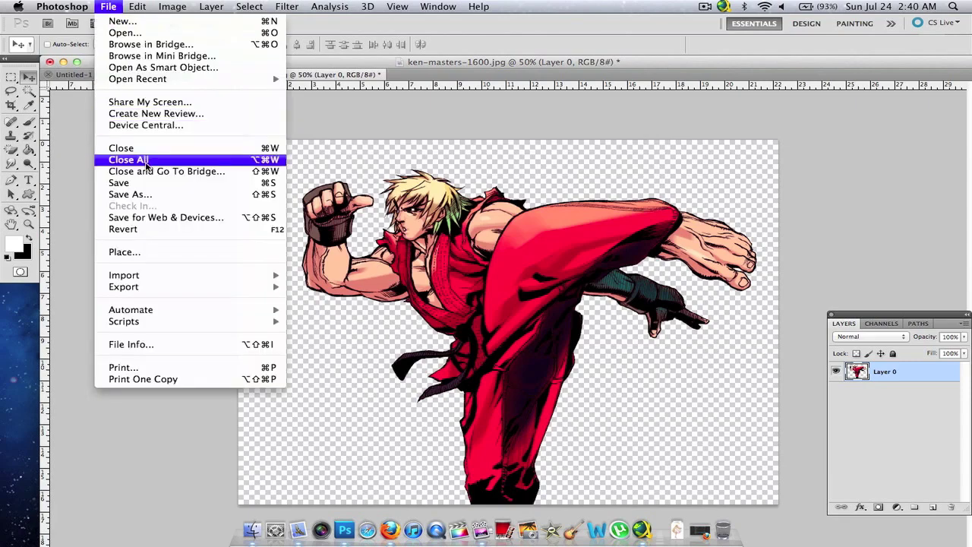
- Save the Ken cut-out to the Desktop as a PNG with Interlace None
left_click(155, 187)
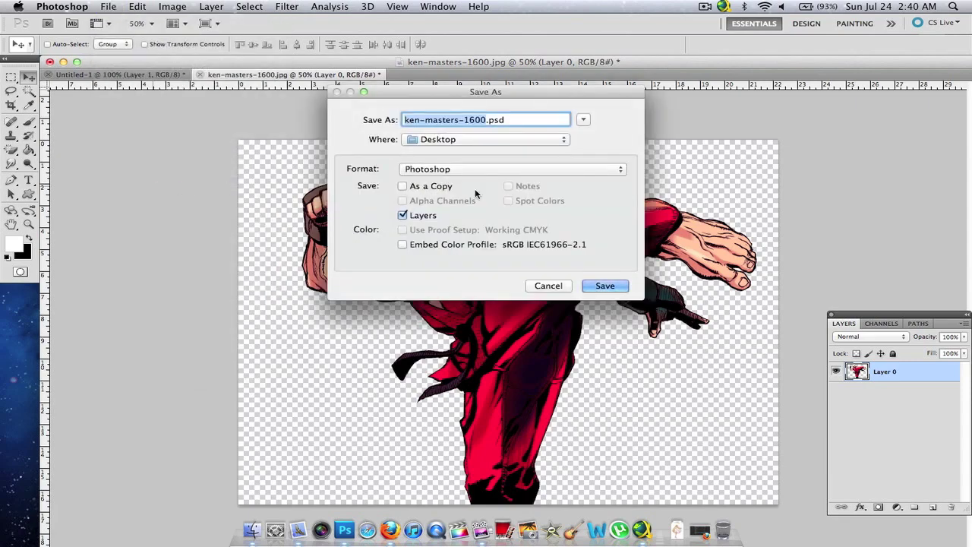
left_click(467, 171)
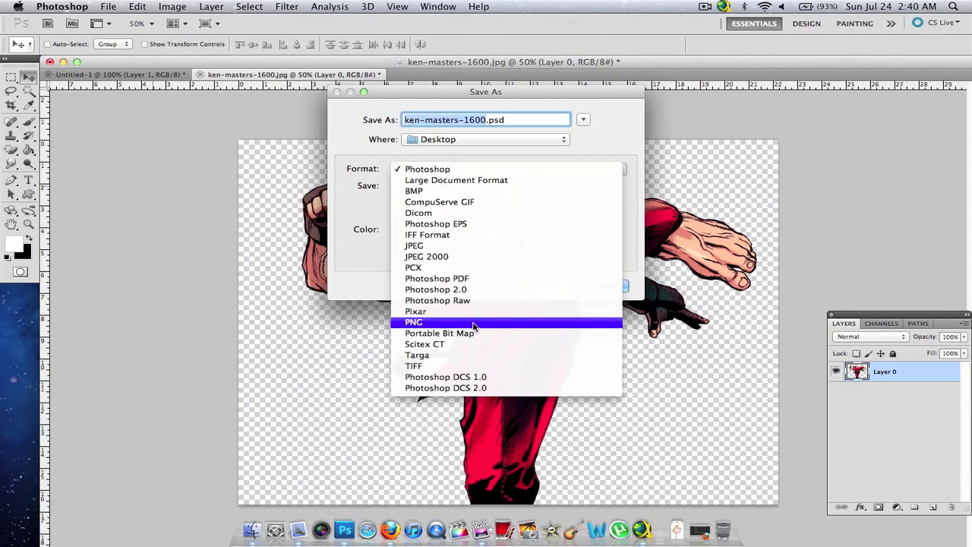
left_click(471, 322)
left_click(605, 286)
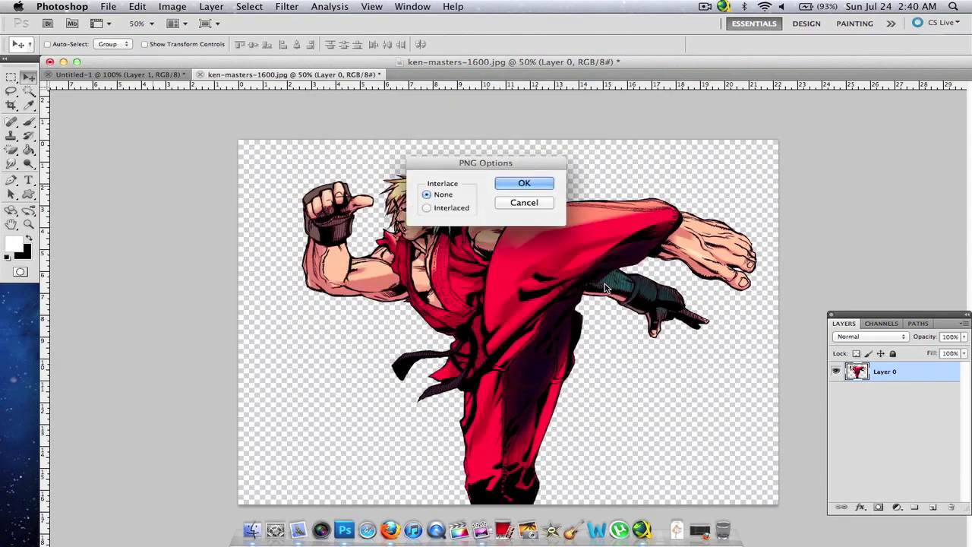
left_click(522, 184)
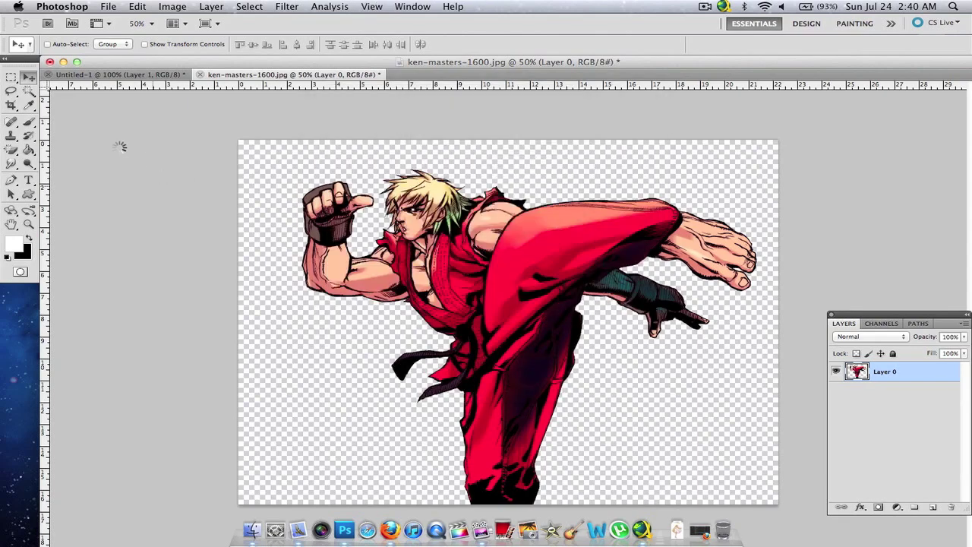
left_click(120, 5)
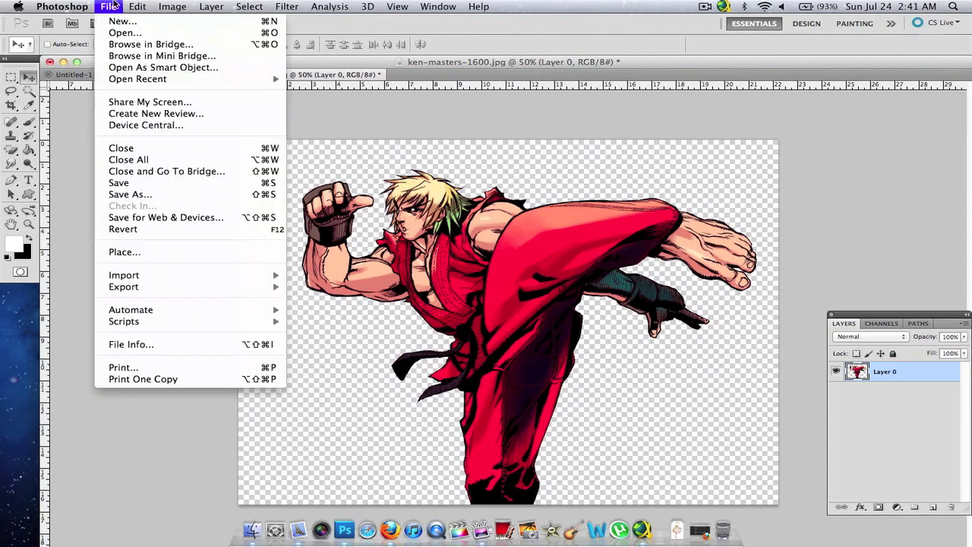
- Resize Ken to 500 px wide (500 × 375) and cut him from the document
left_click(112, 6)
left_click(159, 6)
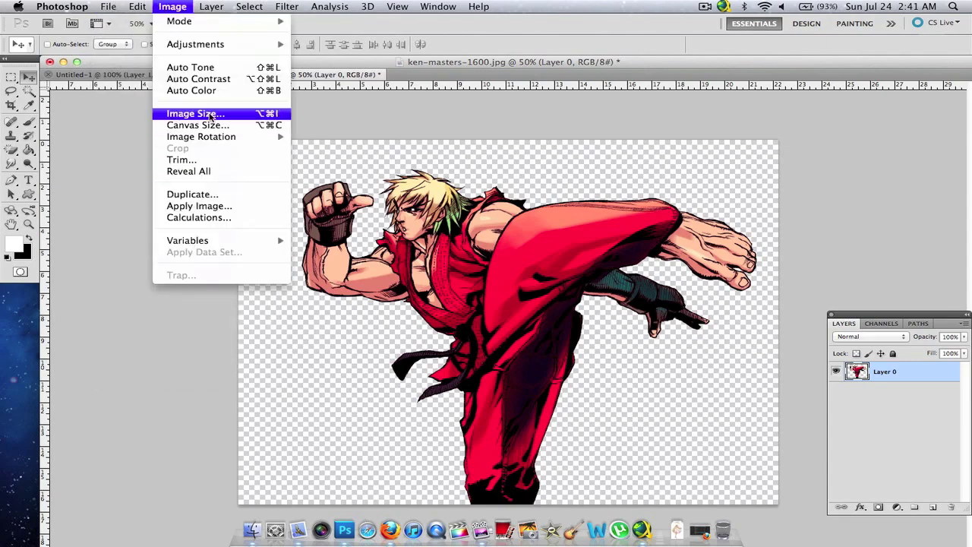
left_click(211, 114)
double_click(410, 179)
type("500")
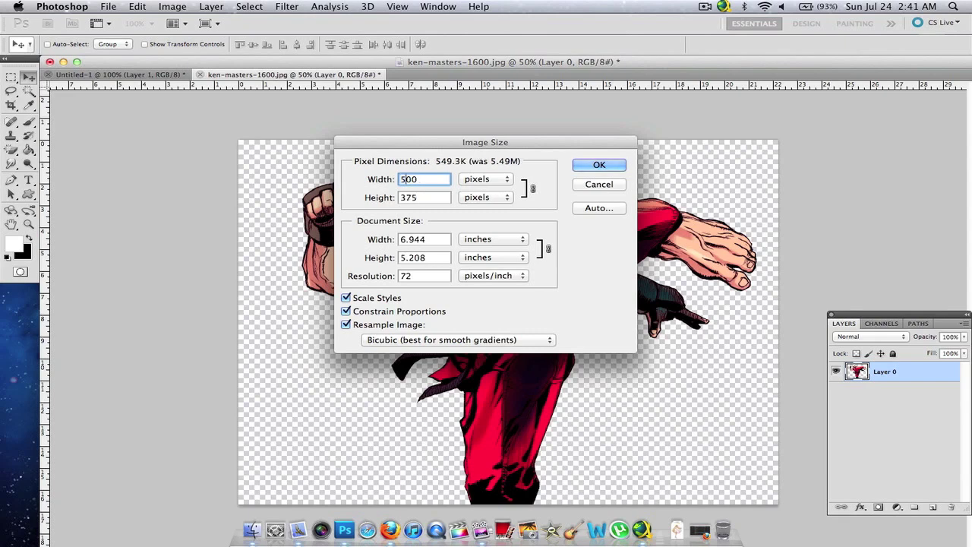
key("Return")
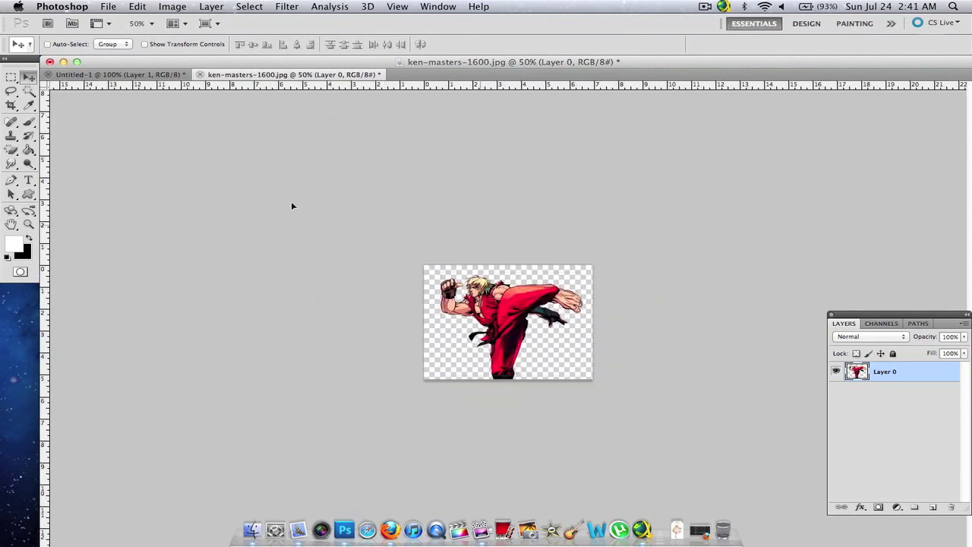
key("Delete")
left_click(144, 78)
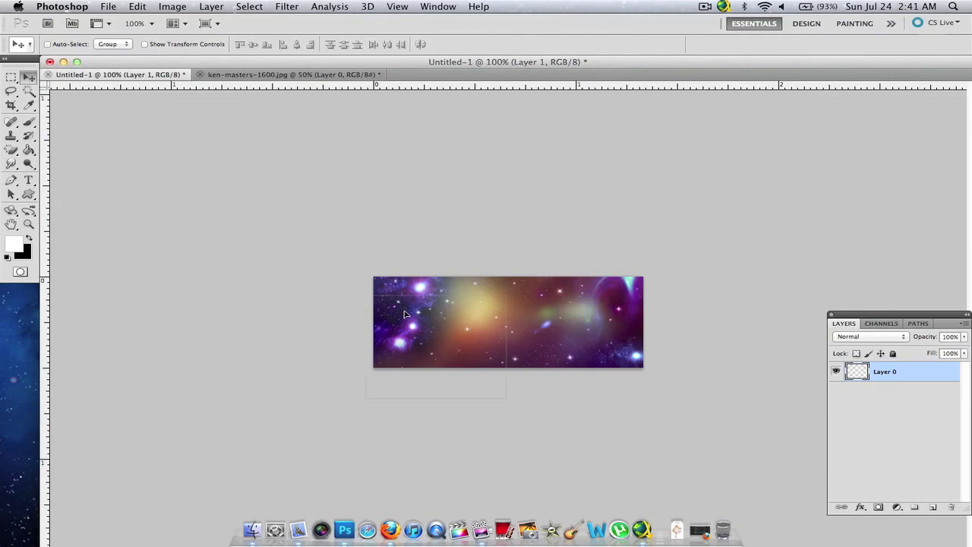
- Paste Ken onto the banner, scale him to about 72%, and shift him left
key("ctrl+v")
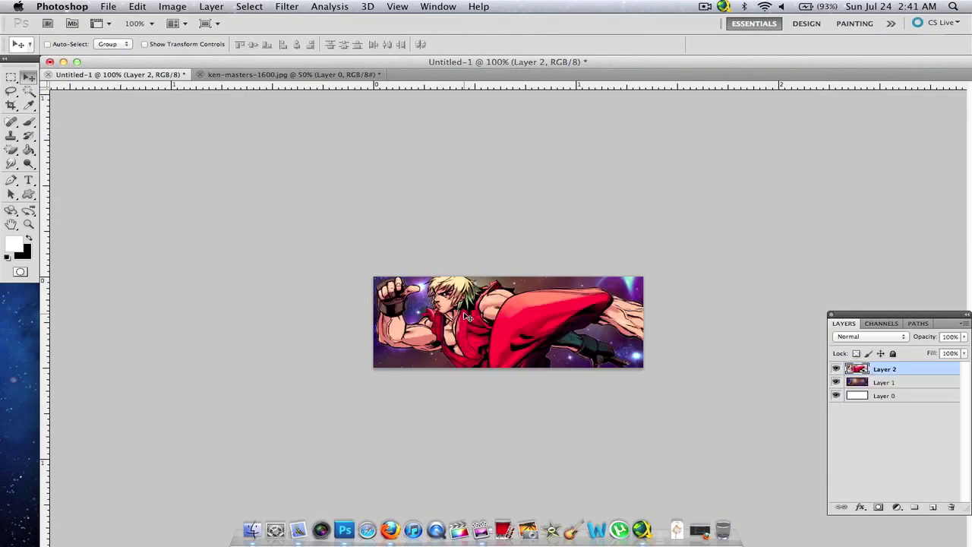
key("ctrl+t")
left_click_drag(376, 477, 430, 412)
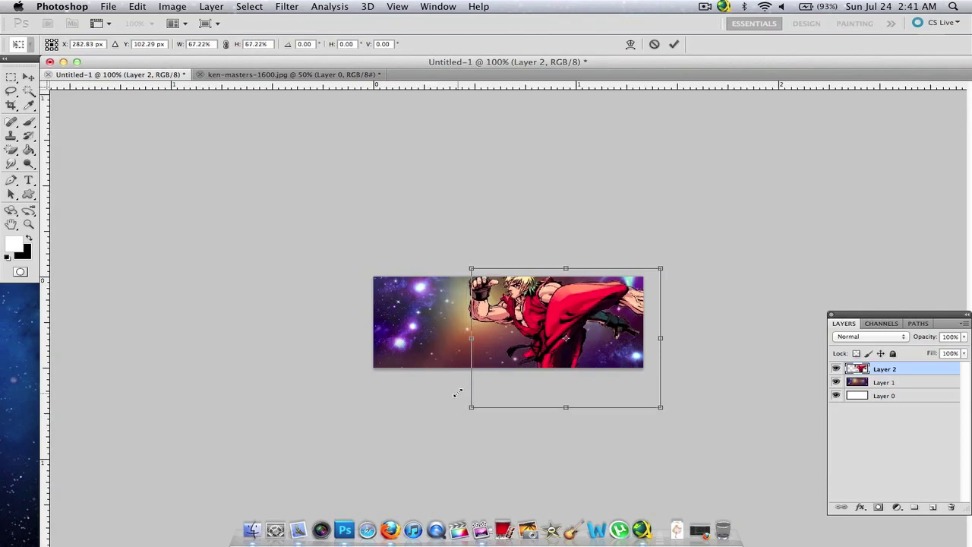
left_click_drag(430, 412, 440, 404)
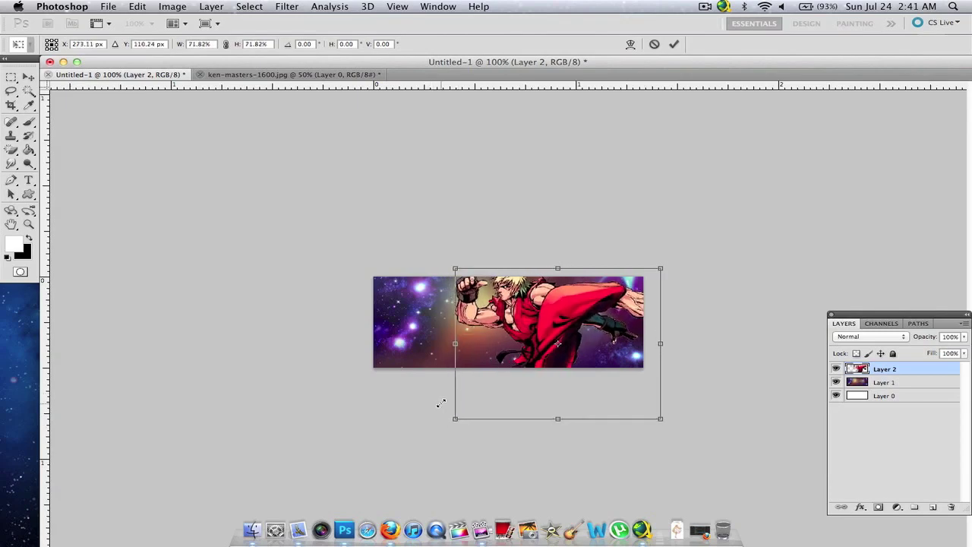
key("Return")
left_click_drag(514, 368, 500, 351)
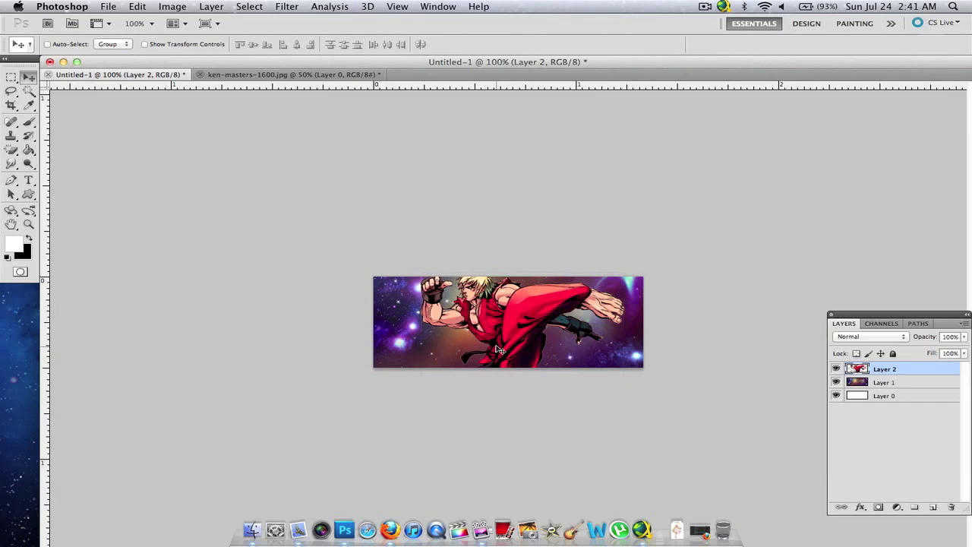
double_click(885, 371)
- Rename the Ken layer 'Render' and merge the space wallpaper layer down into Layer 0
type("K")
key("Return")
double_click(908, 383)
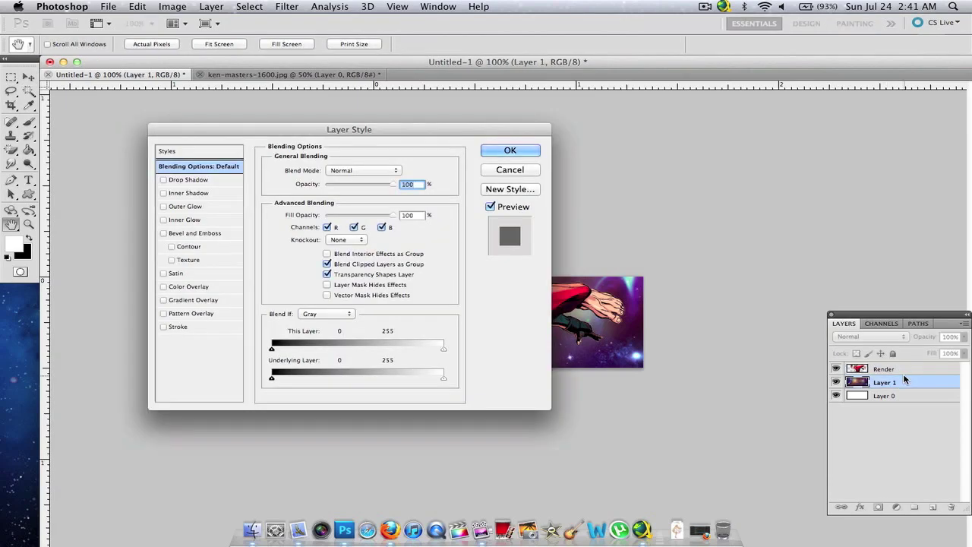
left_click(523, 172)
key("ctrl+e")
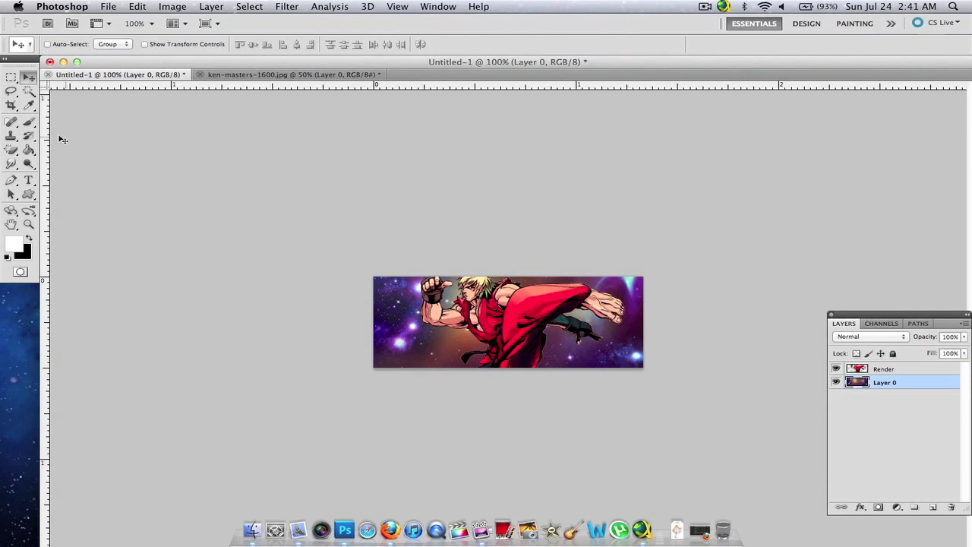
left_click(11, 77)
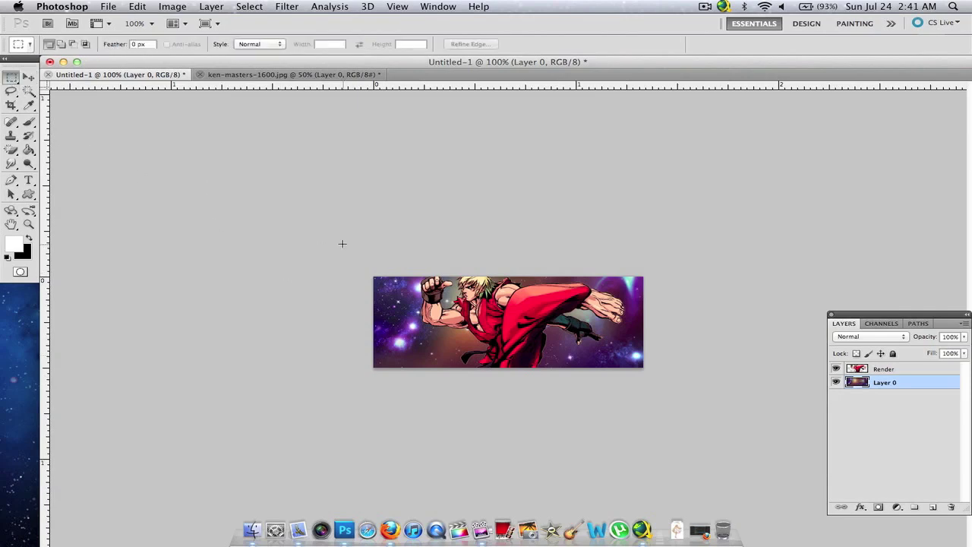
- Select a thin strip along the top edge and add a new layer named Border
left_click_drag(425, 330, 579, 279)
left_click_drag(653, 279, 653, 280)
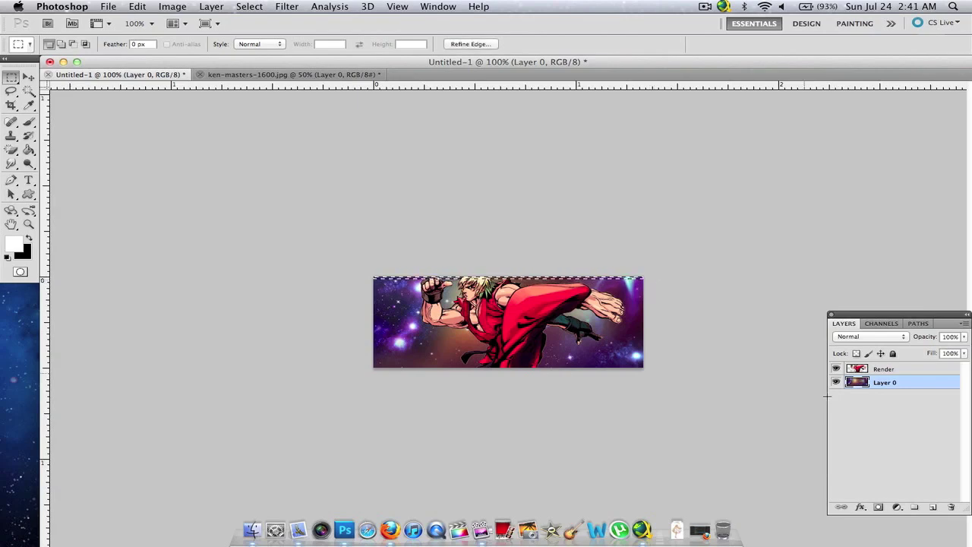
left_click(908, 371)
left_click(933, 507)
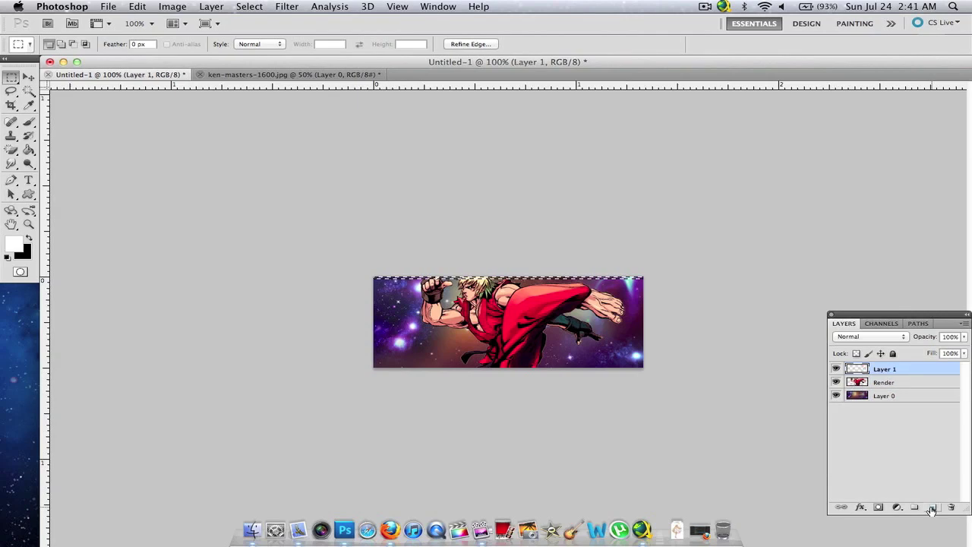
double_click(885, 369)
type("Border")
left_click(908, 369)
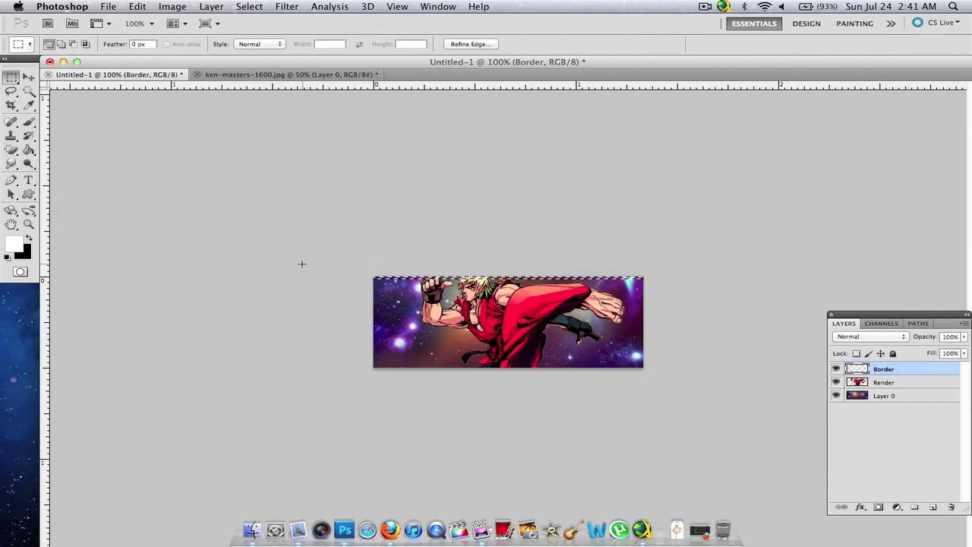
- Fill the strip black, duplicate it to the bottom edge, and merge the copies
left_click(29, 239)
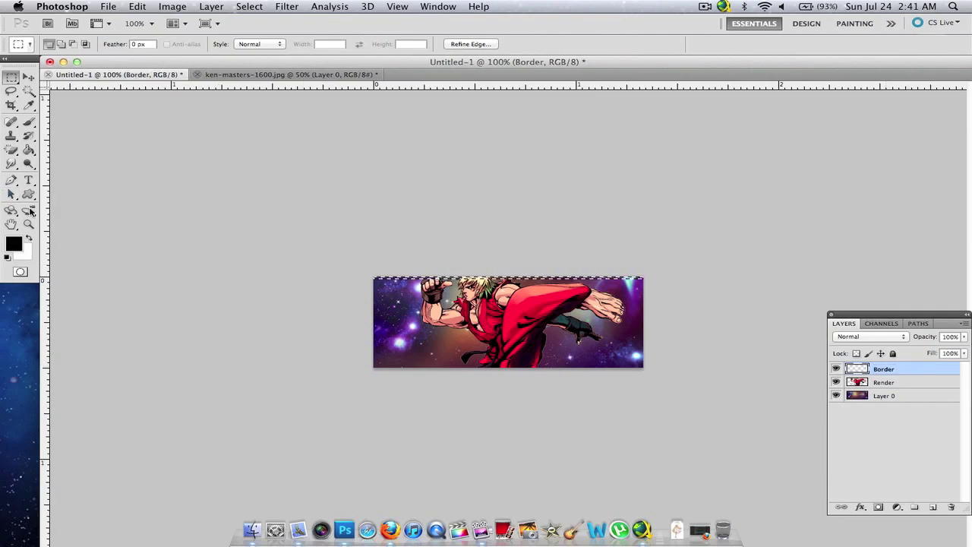
left_click(29, 150)
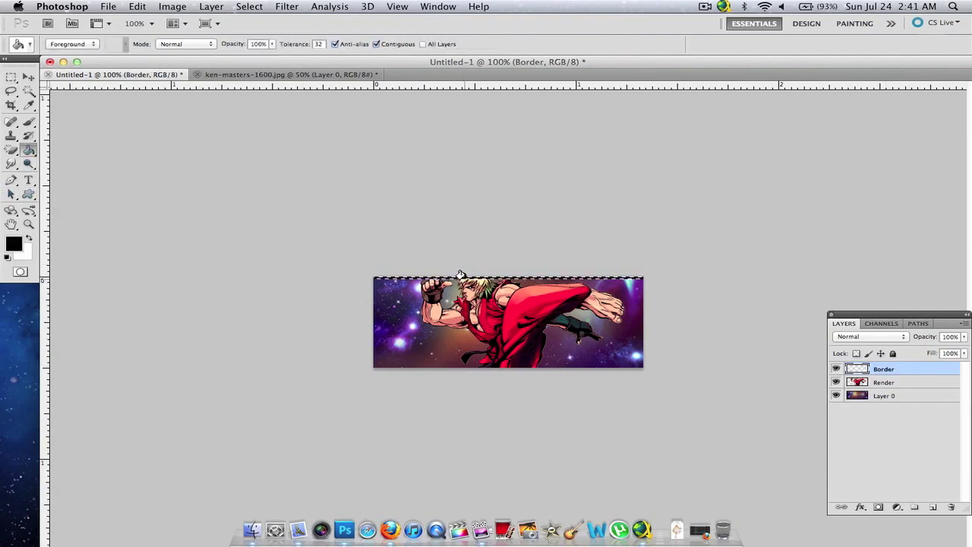
left_click(11, 76)
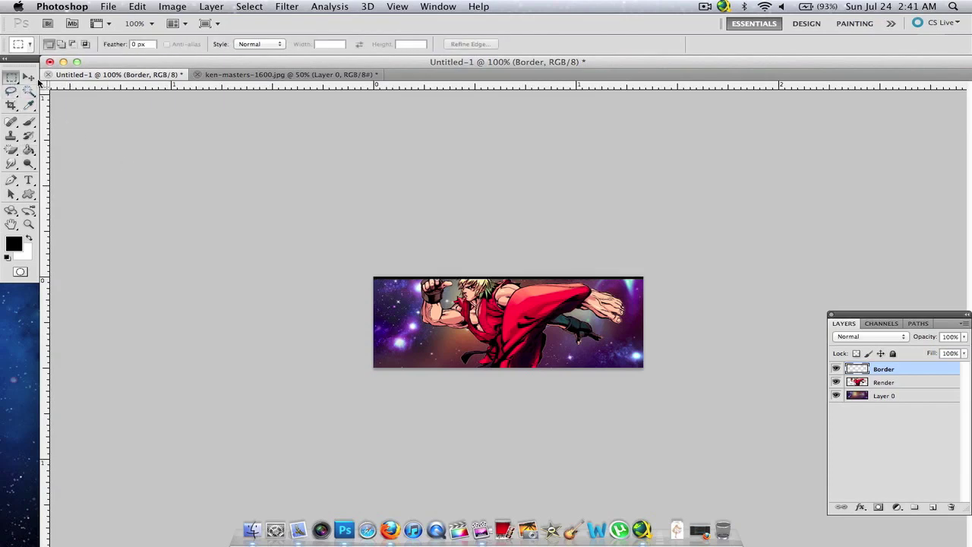
left_click(28, 77)
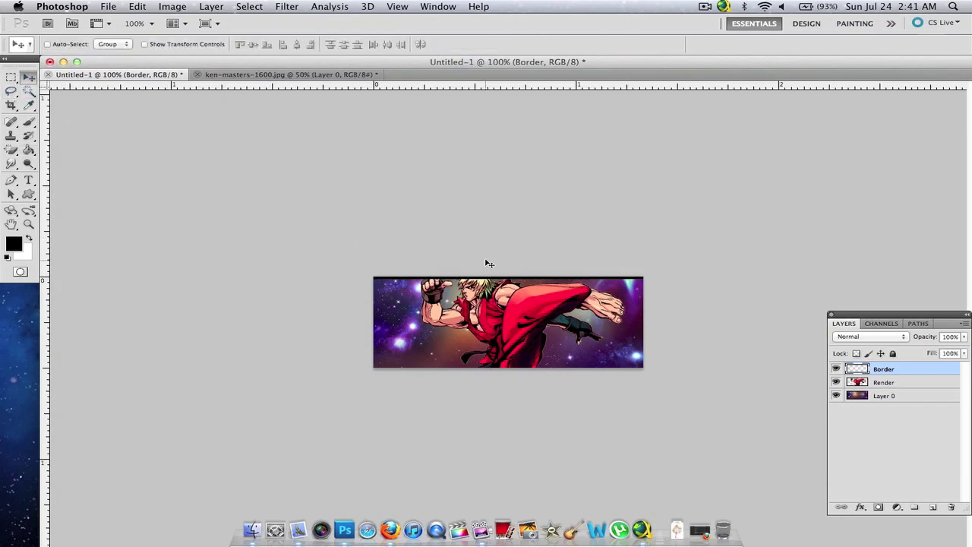
key("super+j")
left_click_drag(490, 275, 496, 368)
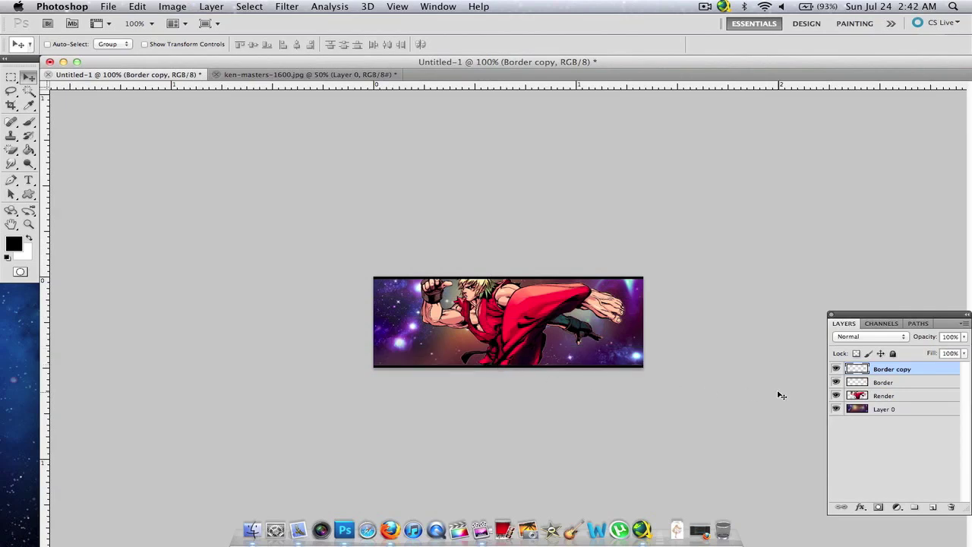
key("super+e")
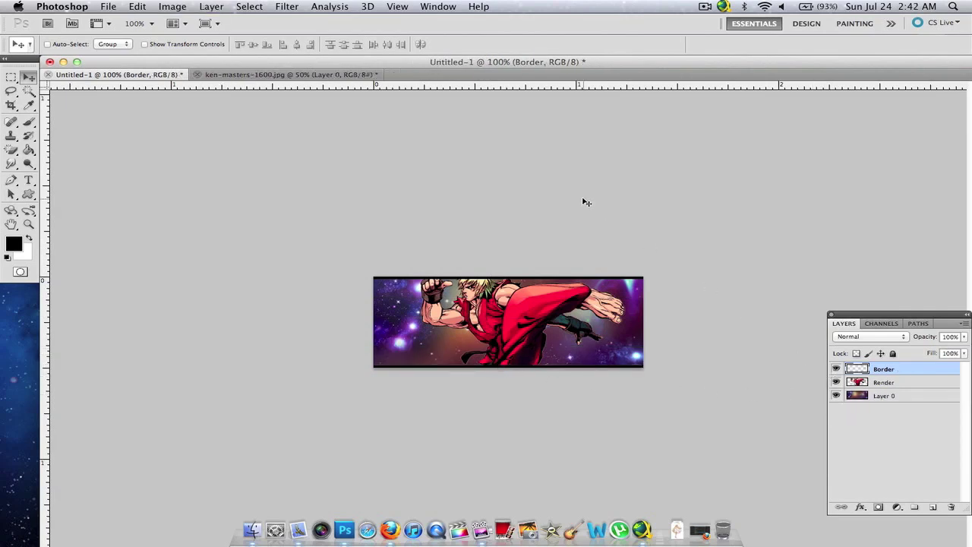
- Hide the Border layer, select Layer 0, and close ken-masters-1600.jpg without saving
left_click(395, 6)
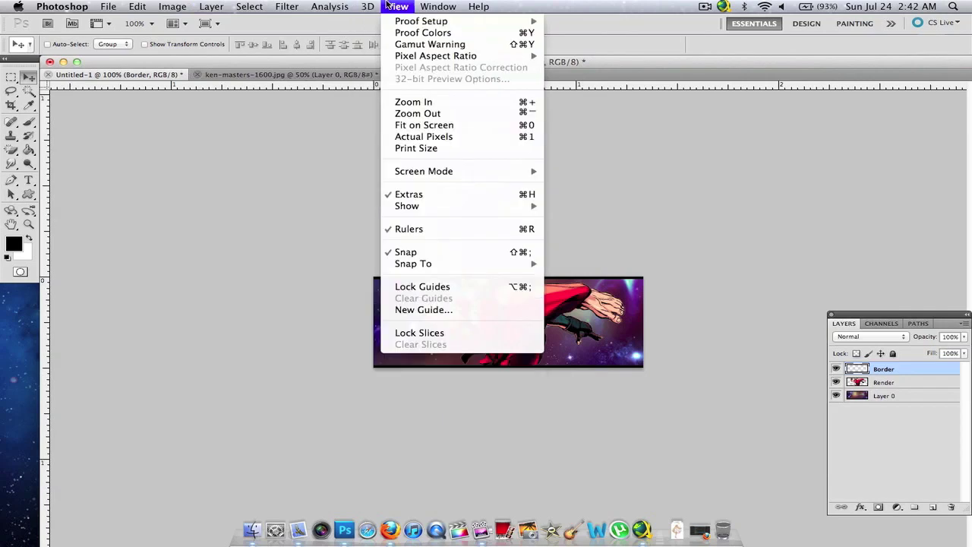
left_click(389, 6)
left_click(836, 369)
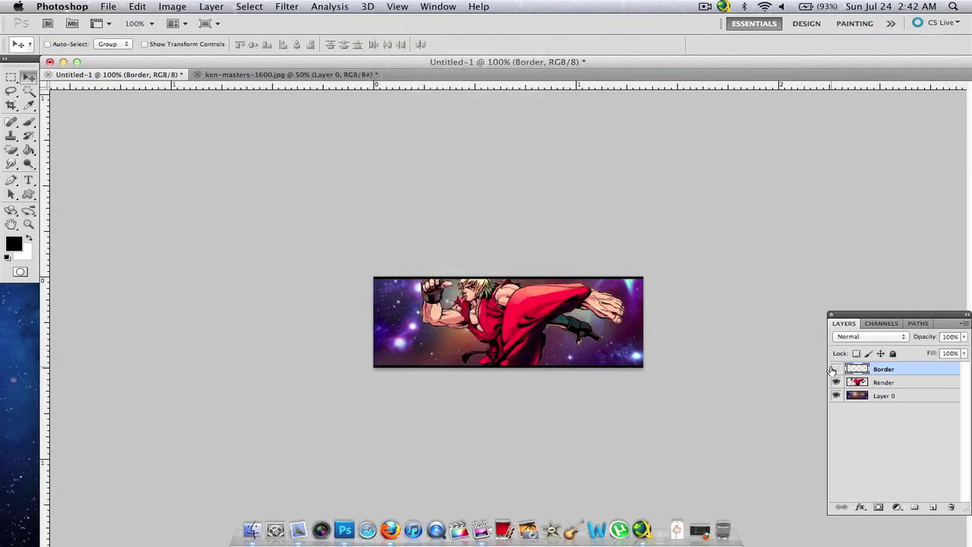
left_click(885, 383)
left_click(889, 395)
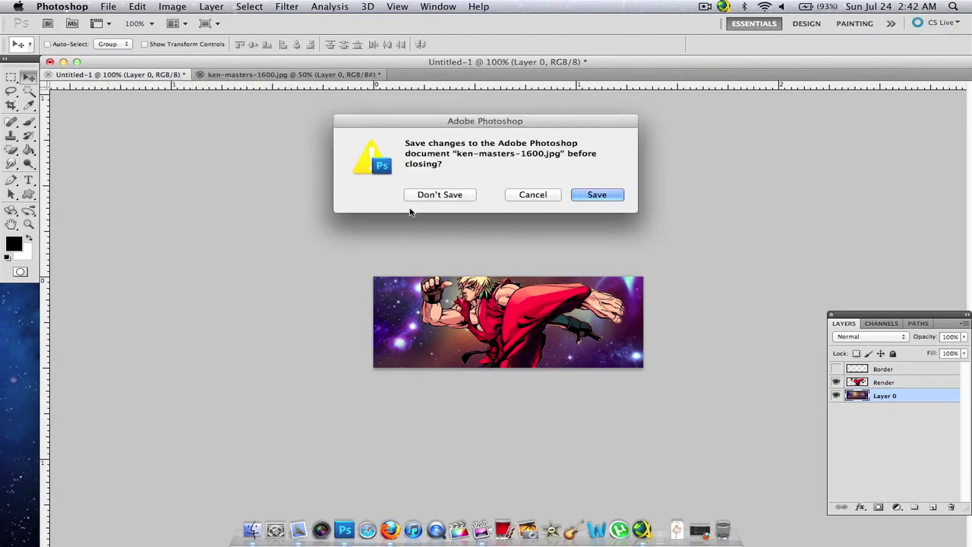
left_click(423, 195)
- Browse to the Pictures > Wallpapers folder in the Open dialog
left_click(60, 6)
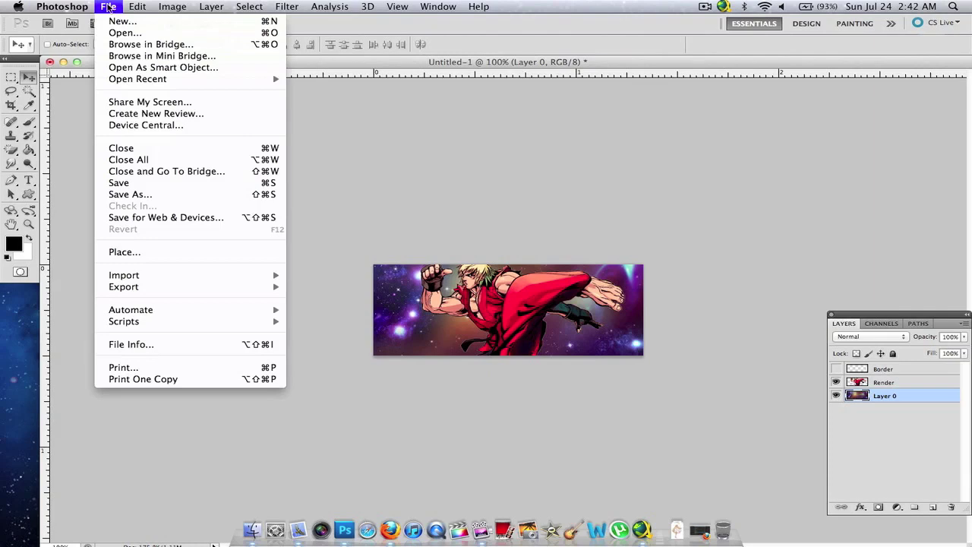
left_click(125, 33)
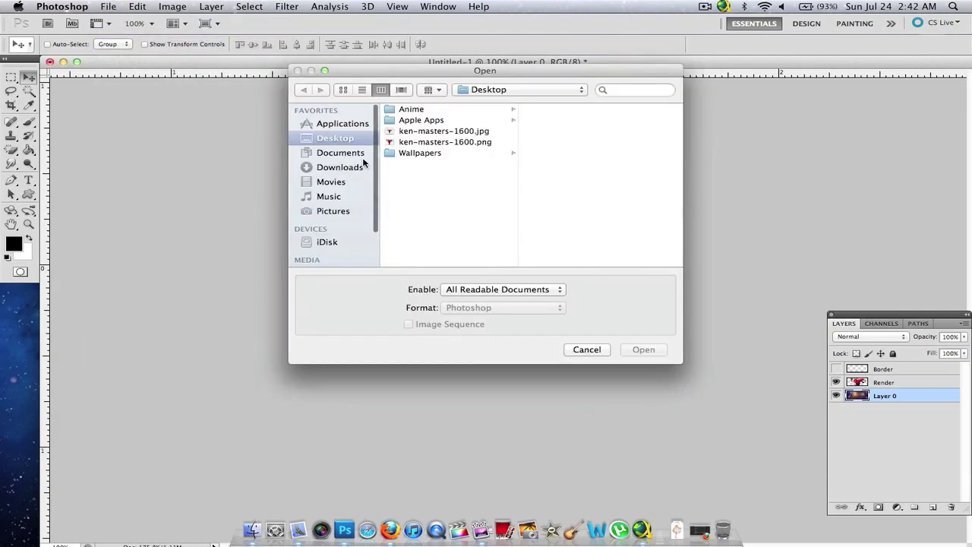
left_click(339, 214)
left_click(419, 131)
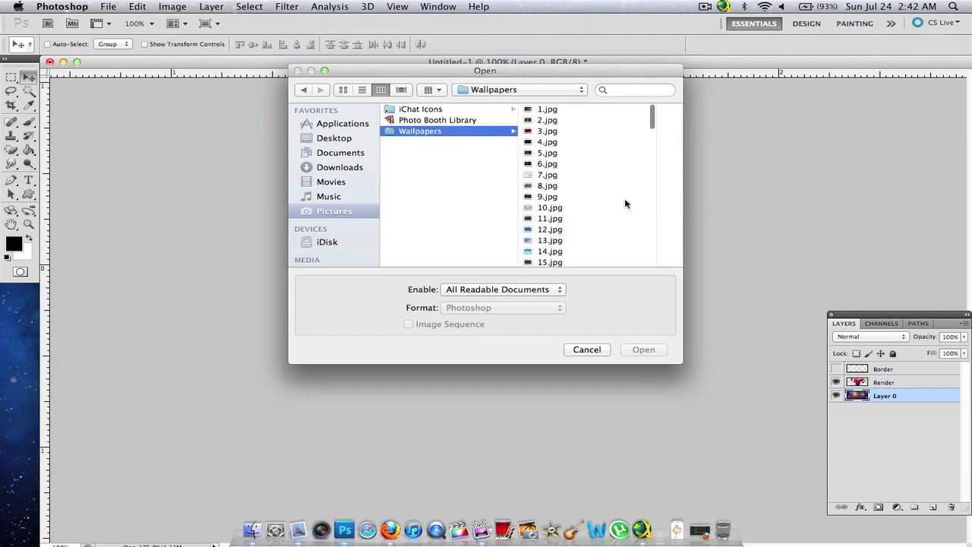
scroll(626, 204, "down", 1)
scroll(626, 203, "down", 5)
scroll(627, 202, "down", 2)
scroll(627, 202, "down", 5)
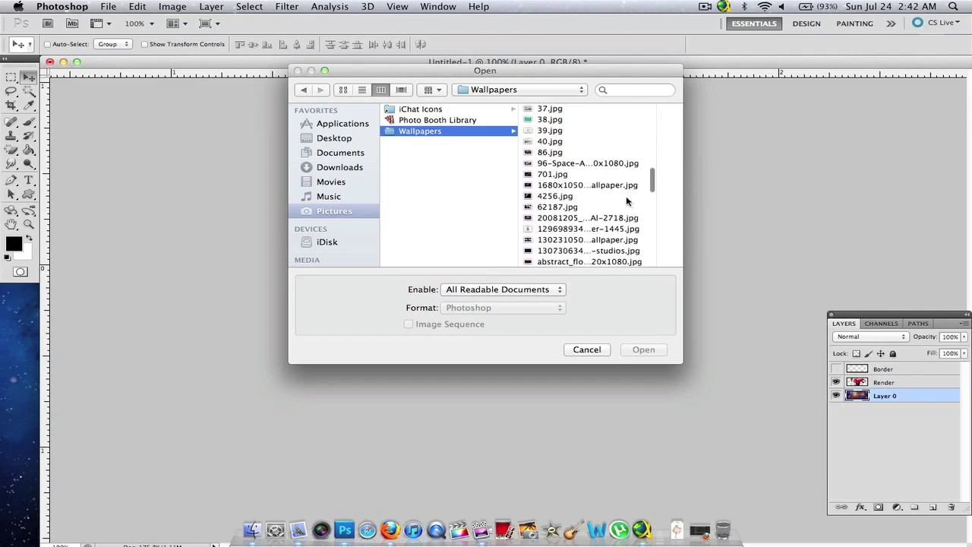
- Preview the wallpapers and open the four from the explosions file to the purple flowers
left_click(597, 151)
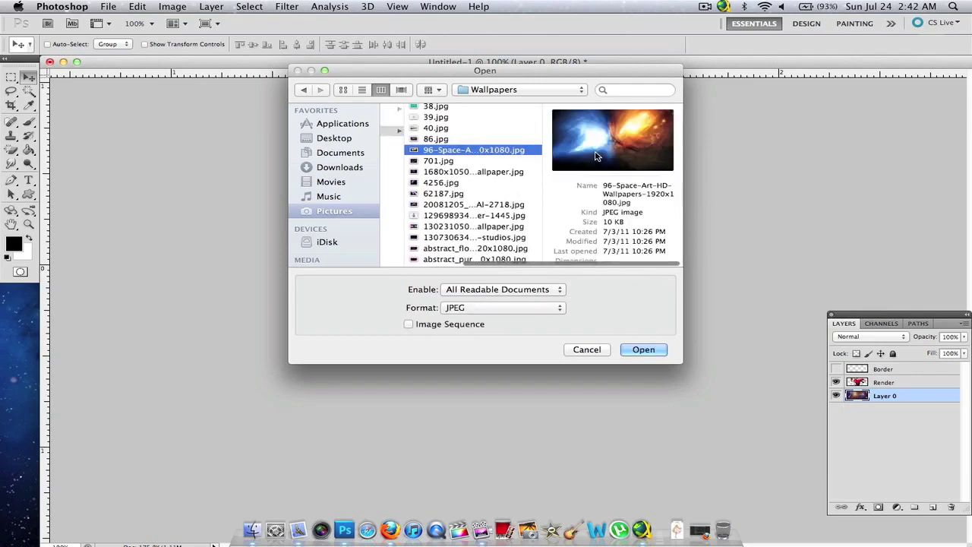
key("Down")
key("Down")
key("Down")
key("Down")
key("Down")
key("Down")
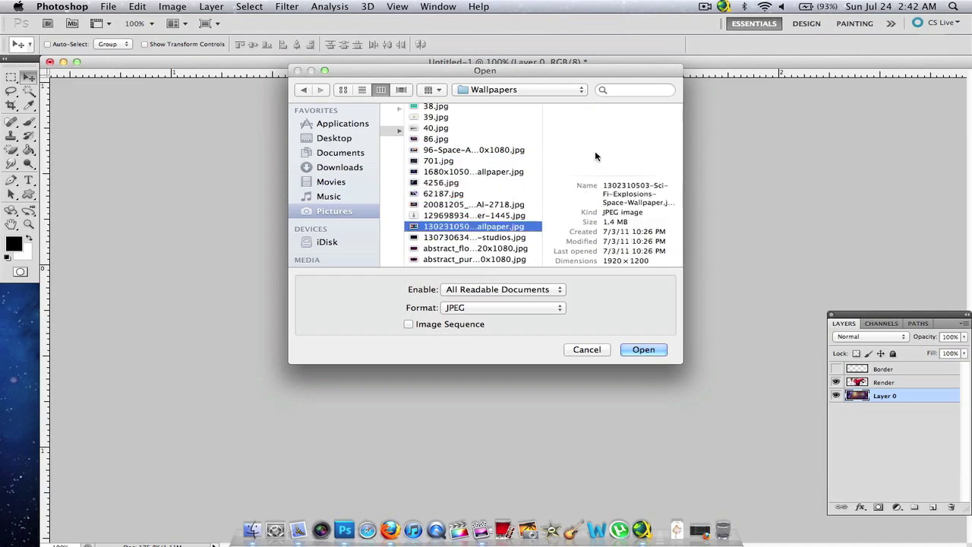
key("Down")
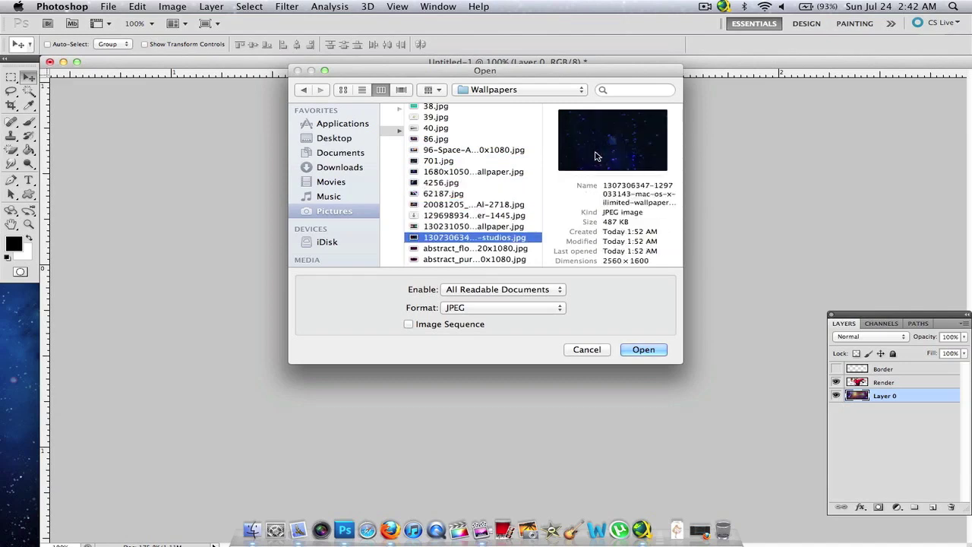
key("Down")
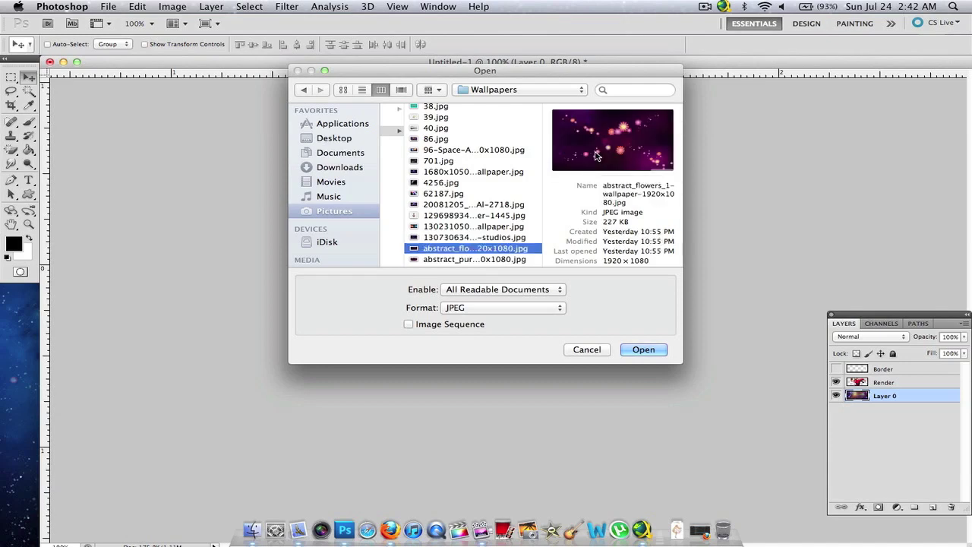
key("Down")
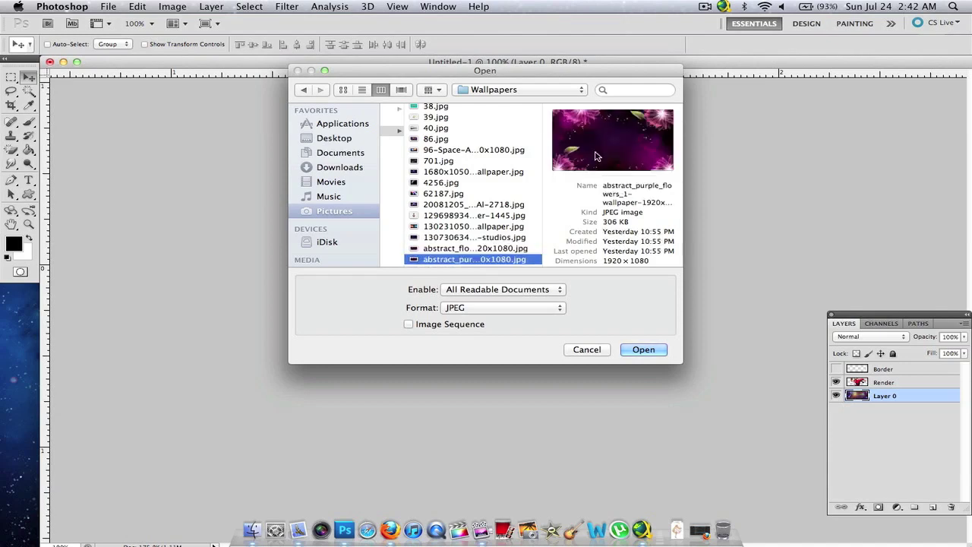
left_click(481, 227, "shift")
left_click(645, 350)
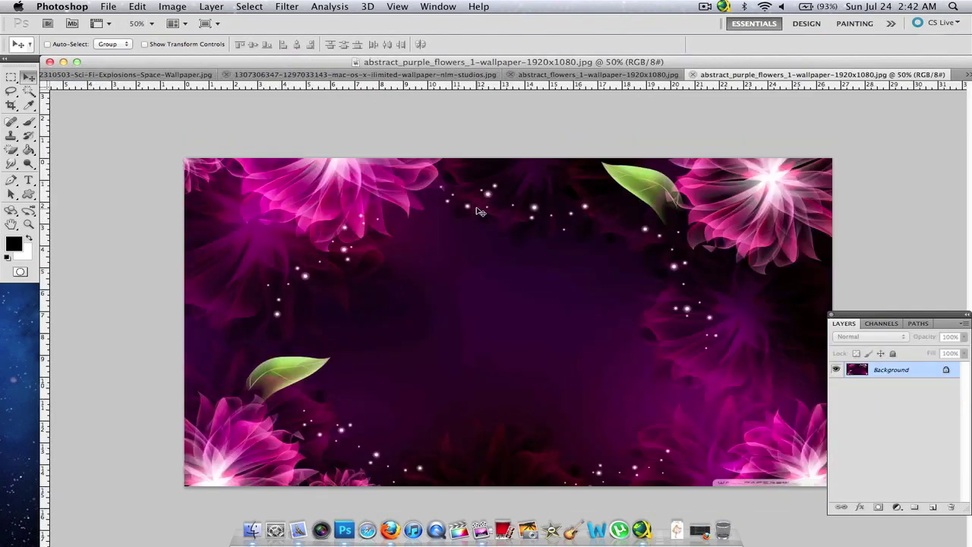
- Resize the purple flowers wallpaper to 500 px wide with Image Size
left_click(176, 7)
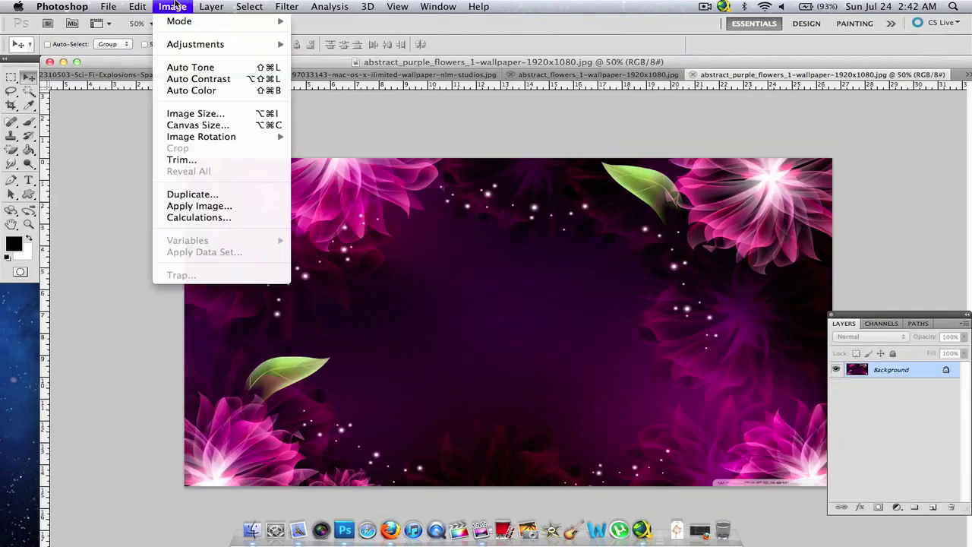
left_click(214, 113)
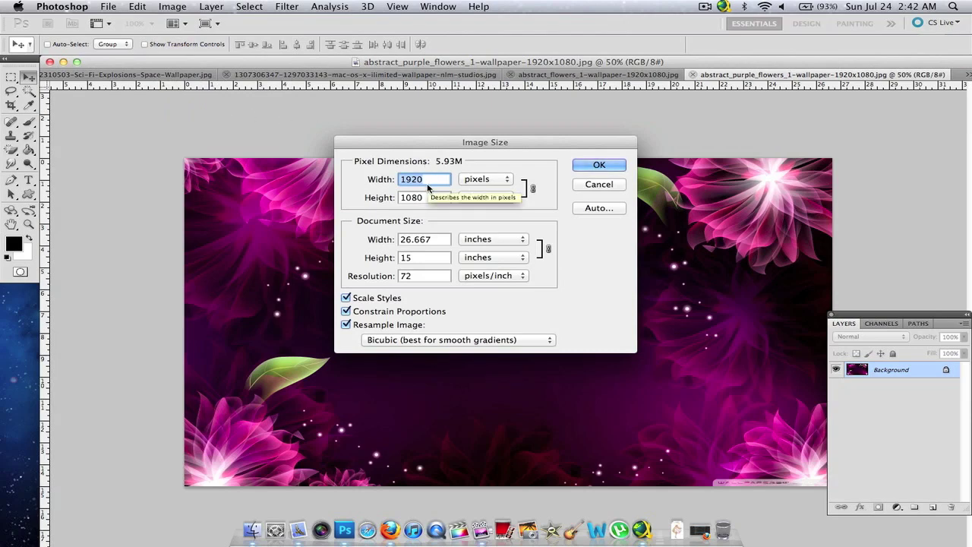
type("4")
key("BackSpace")
type("599")
key("BackSpace")
key("BackSpace")
type("00")
key("Return")
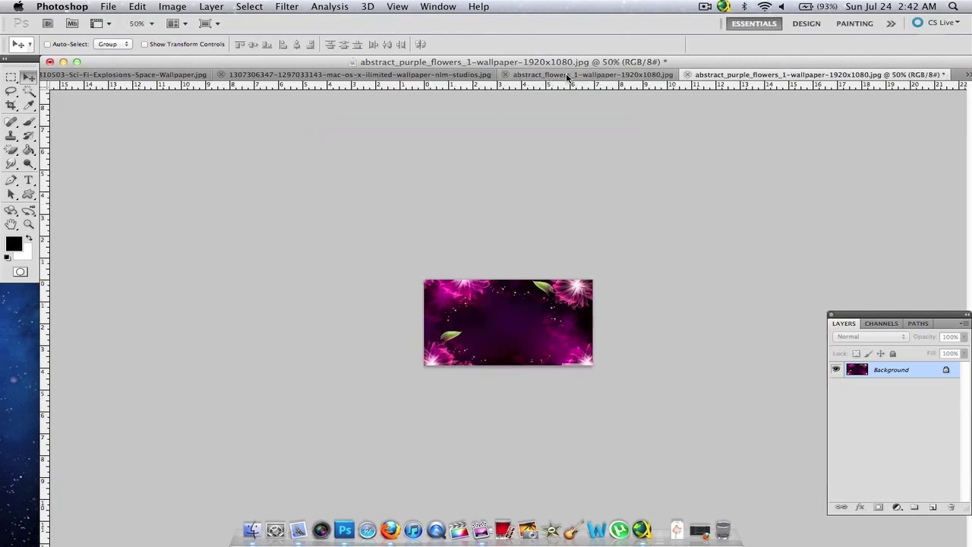
- Resize the abstract_flowers wallpaper to 400 px wide
left_click(567, 76)
left_click(180, 6)
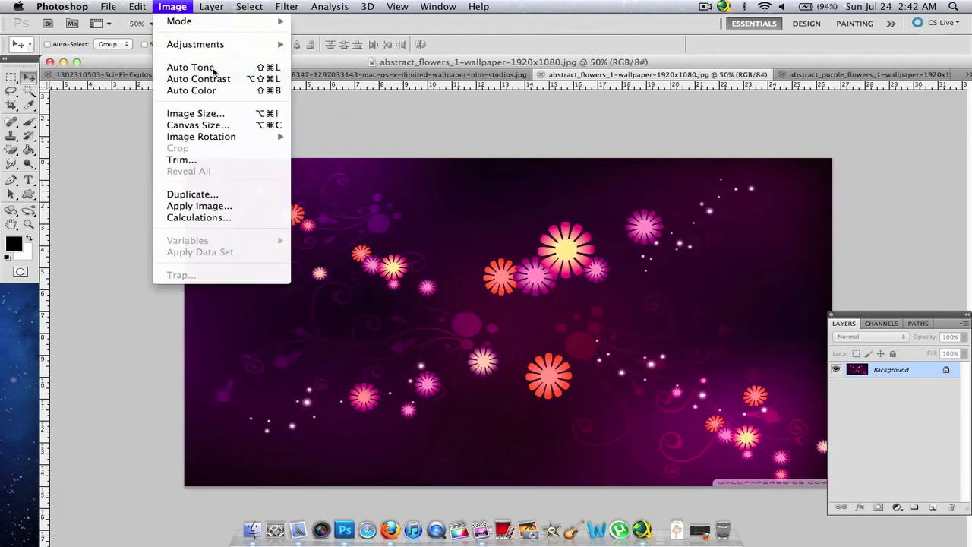
left_click(193, 114)
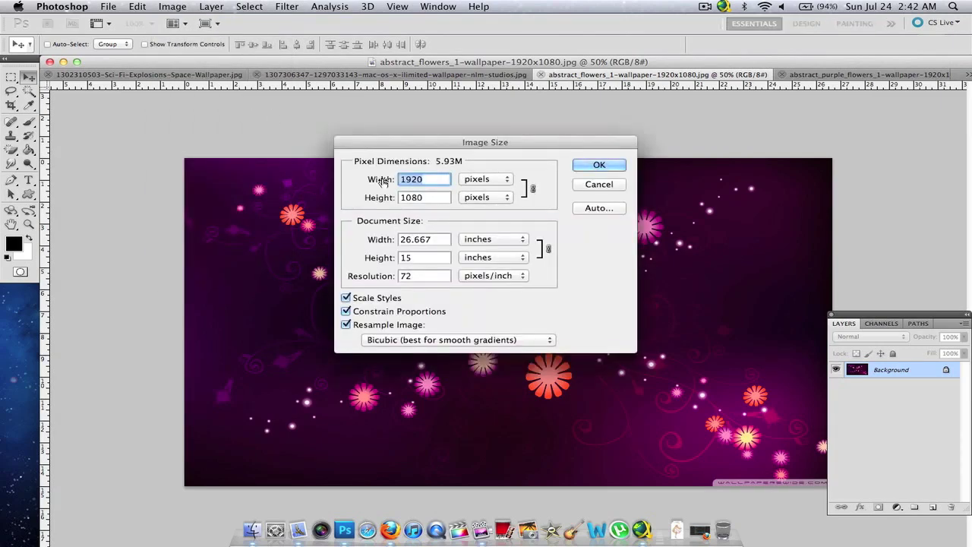
type("400")
key("Return")
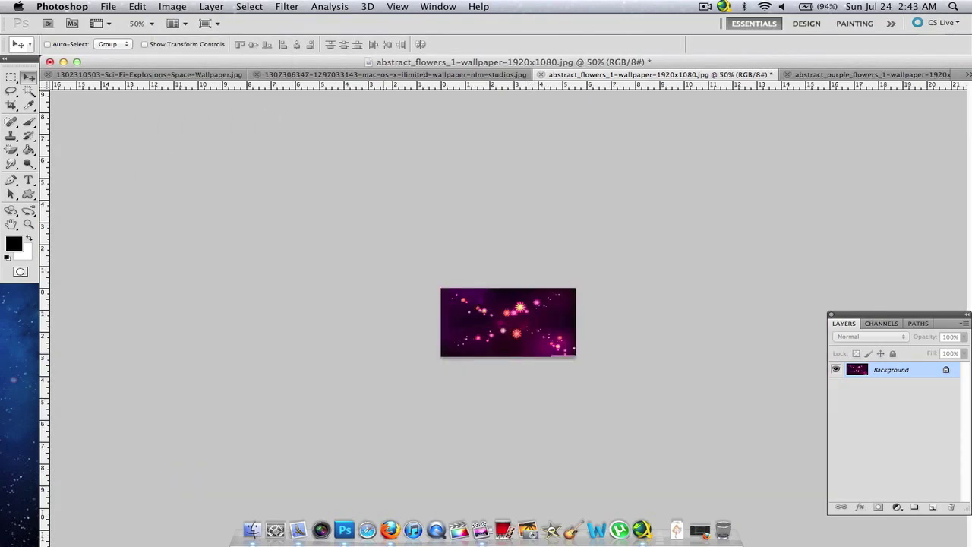
- Resize the Mac OS X wallpaper to 400 px wide, then bring up the Sci-Fi Explosions wallpaper
left_click(403, 75)
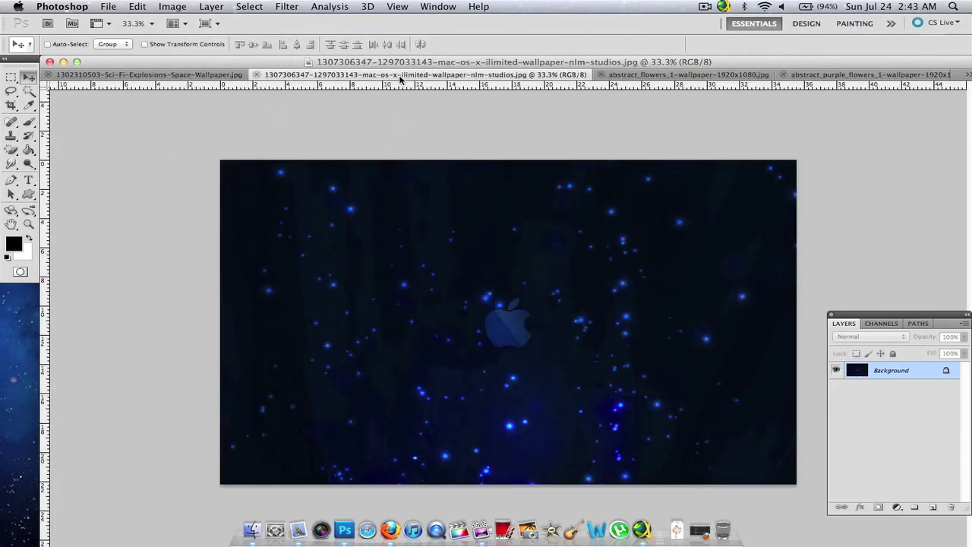
left_click(172, 6)
left_click(223, 114)
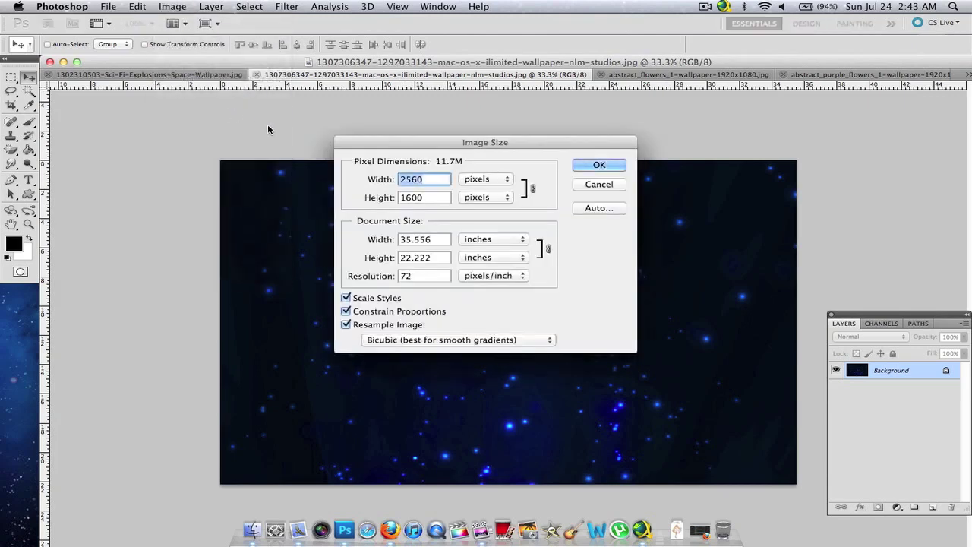
type("400")
key("Return")
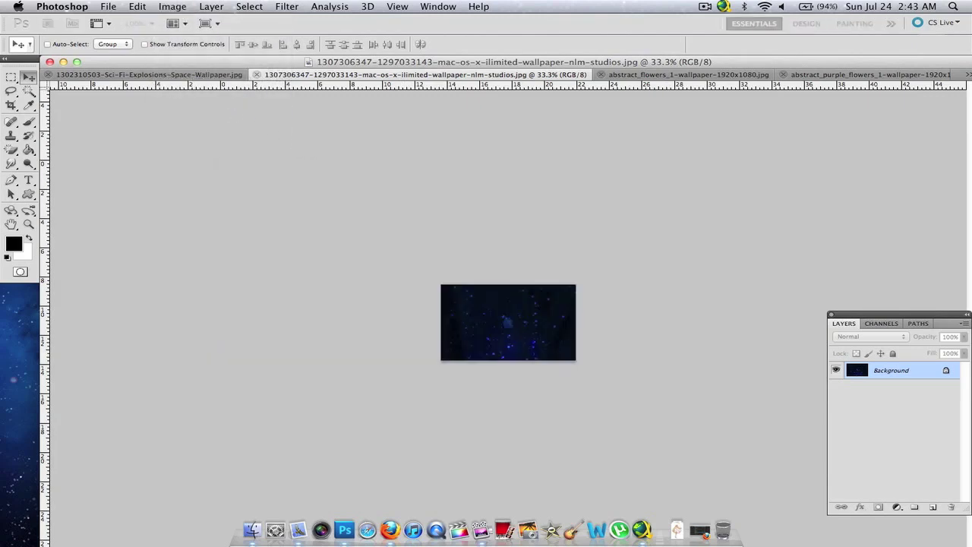
left_click(190, 75)
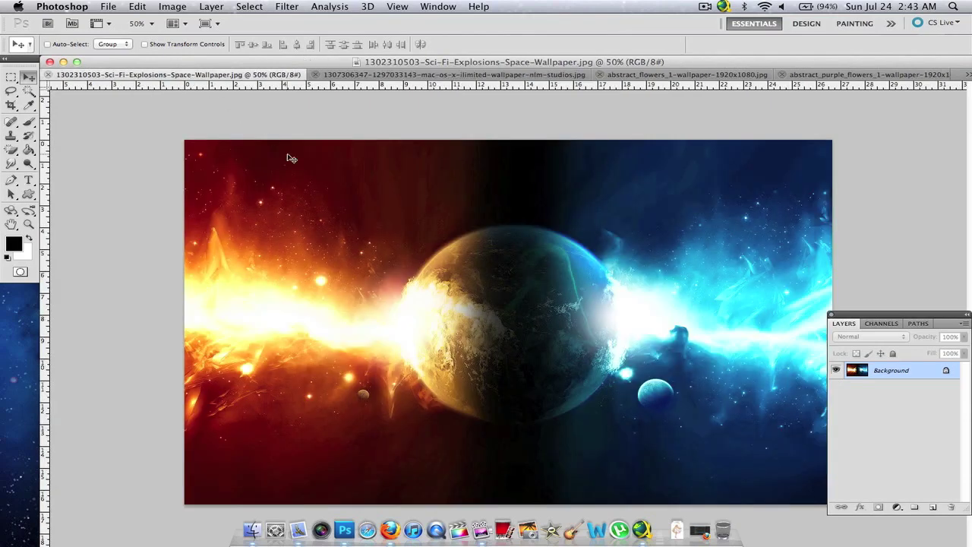
- Drag the Sci-Fi Explosions wallpaper into the Untitled-1 banner as Layer 1
left_click(968, 79)
left_click(706, 76)
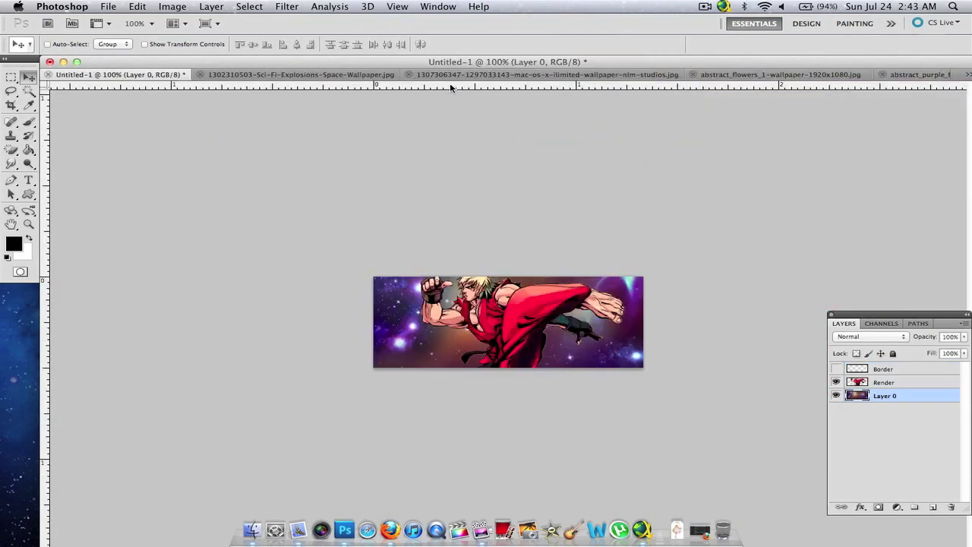
left_click(335, 77)
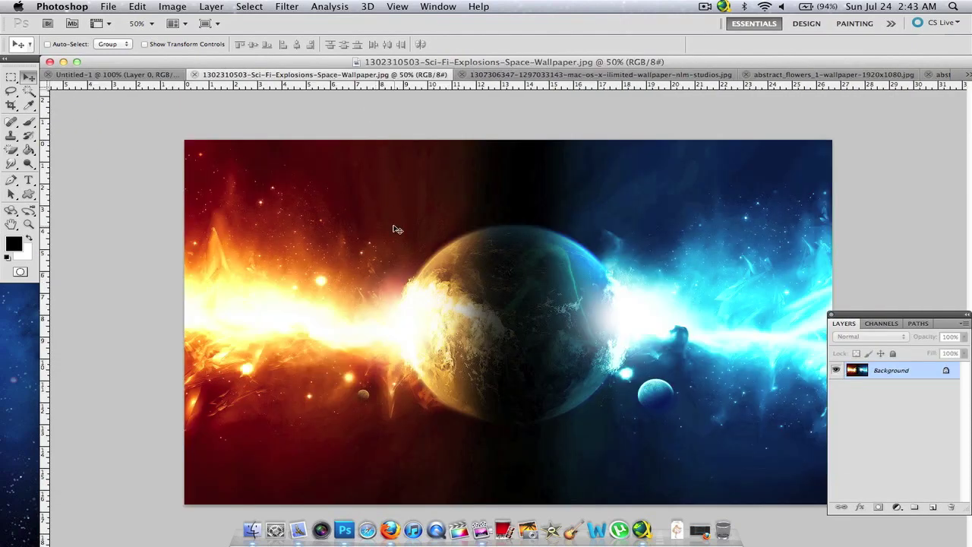
left_click_drag(722, 272, 109, 81)
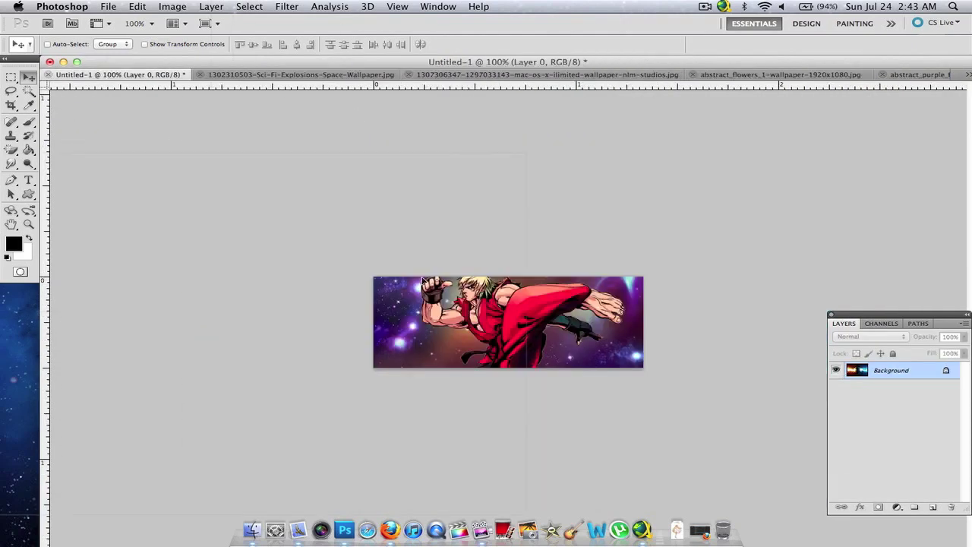
mouse_move(108, 80)
left_mouse_down()
mouse_move(475, 311)
mouse_move(500, 378)
left_mouse_up()
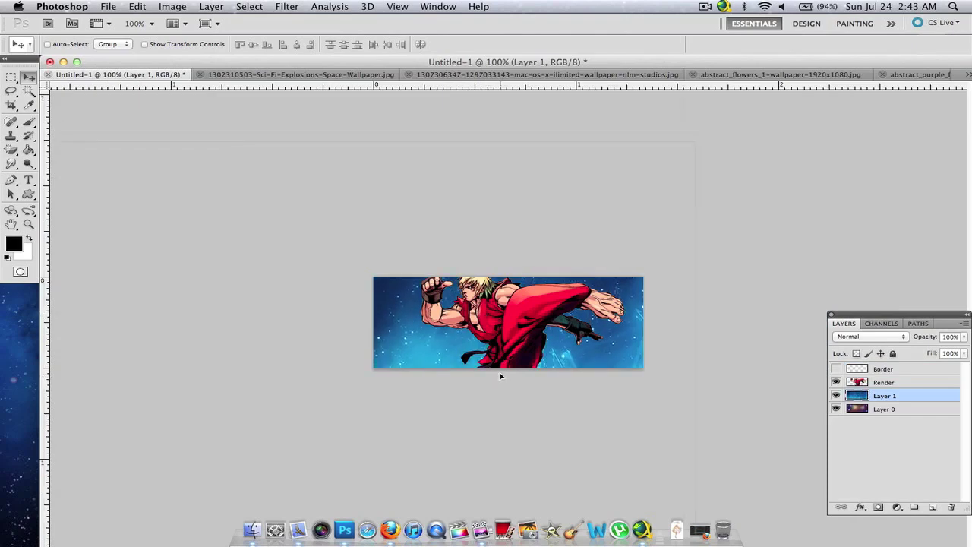
- Set Layer 1 to Screen blending and start dragging another wallpaper copy into the banner
left_click(855, 338)
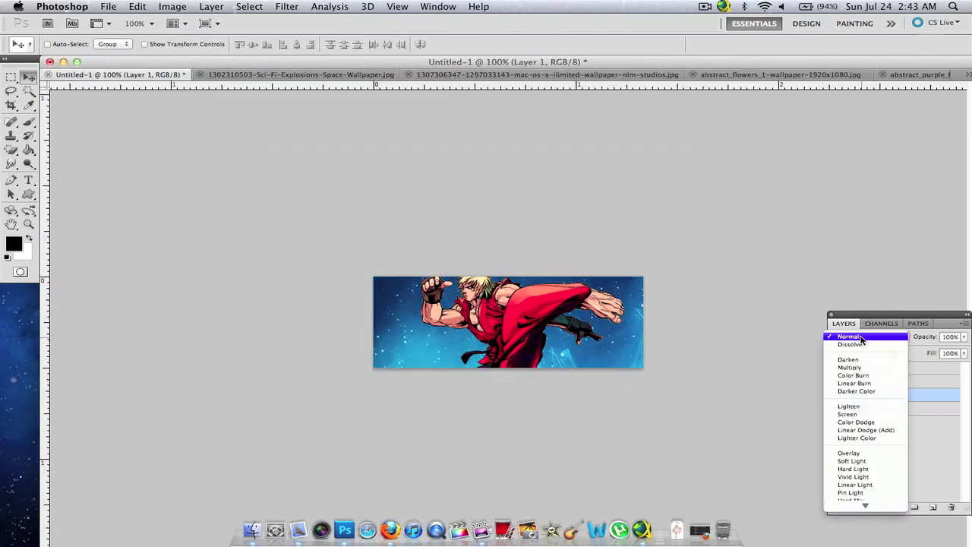
left_click(863, 415)
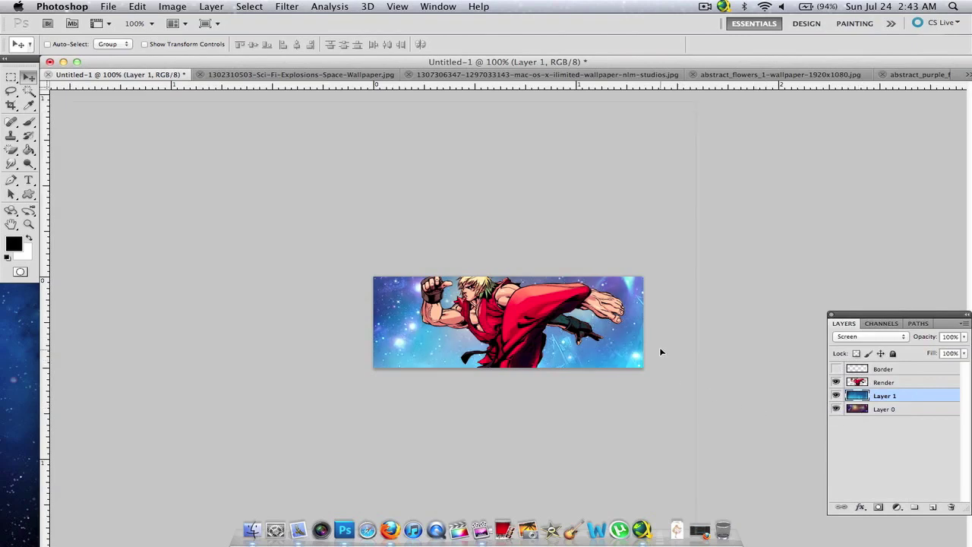
left_click(276, 75)
left_click_drag(199, 253, 228, 153)
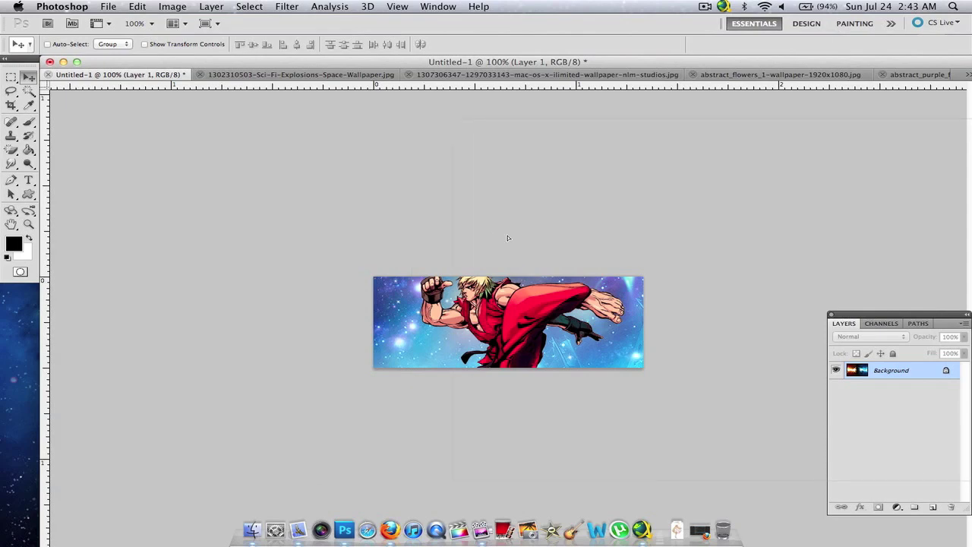
- Place the wallpaper copy as Layer 2 in Lighten mode, positioned so the banner turns pinker
mouse_move(514, 245)
left_mouse_down()
mouse_move(445, 256)
mouse_move(448, 346)
mouse_move(429, 422)
left_mouse_up()
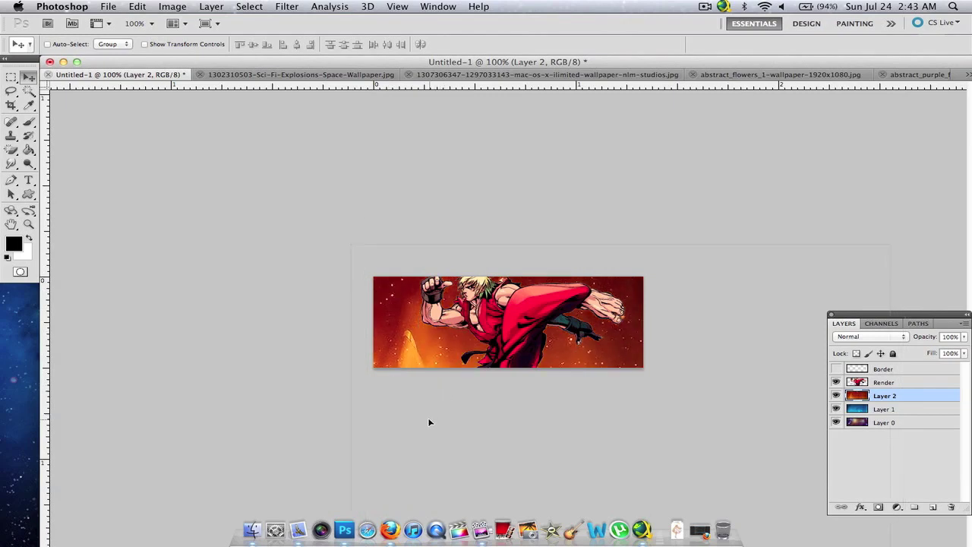
left_click_drag(429, 422, 456, 387)
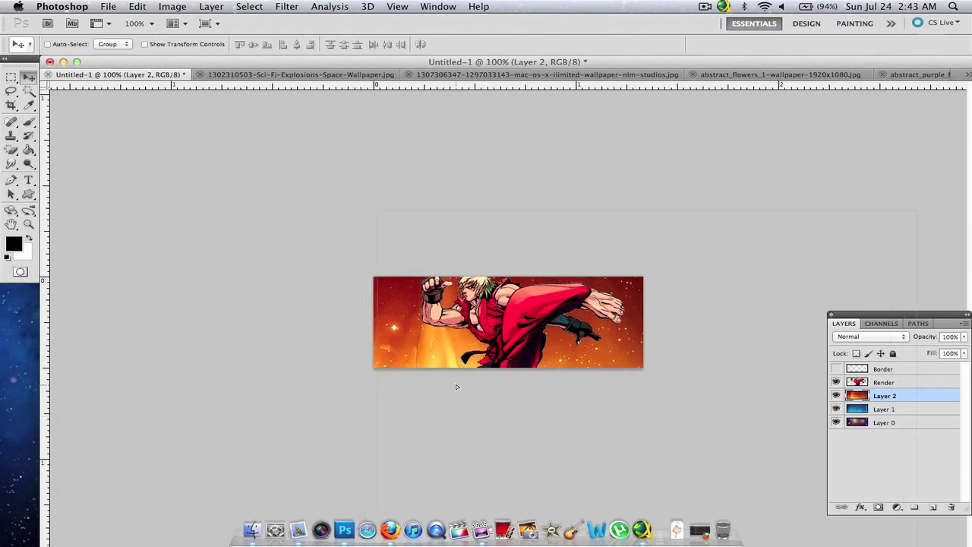
left_click(870, 339)
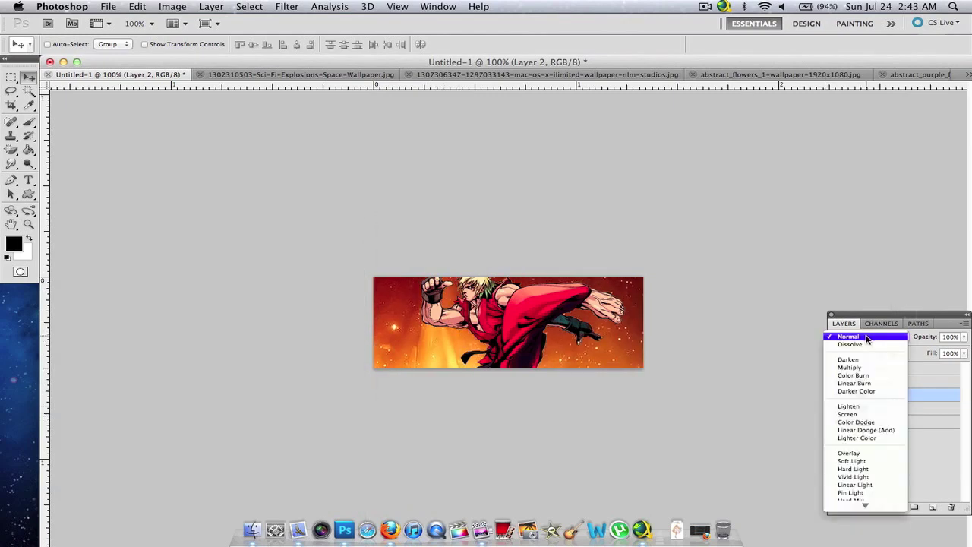
left_click(871, 411)
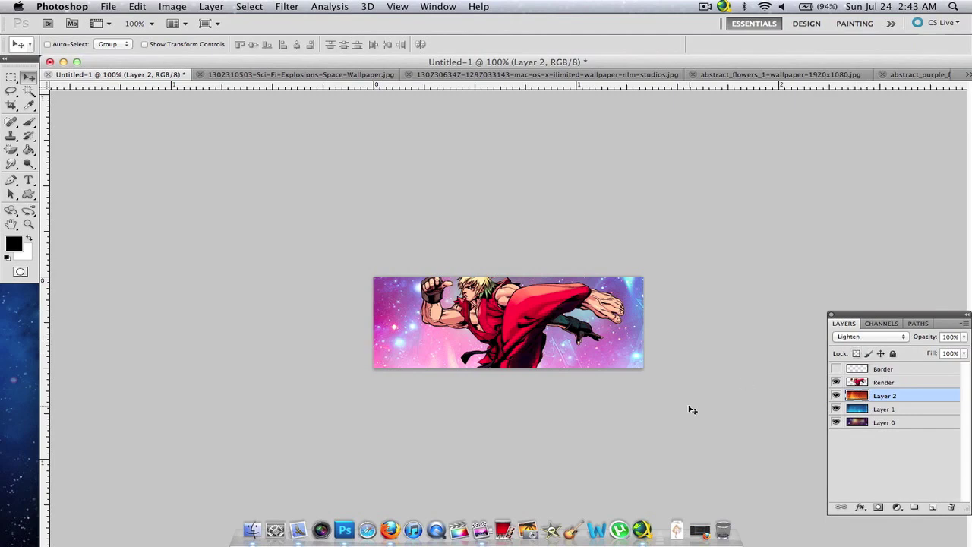
mouse_move(693, 407)
left_mouse_down()
mouse_move(635, 390)
mouse_move(643, 357)
left_mouse_up()
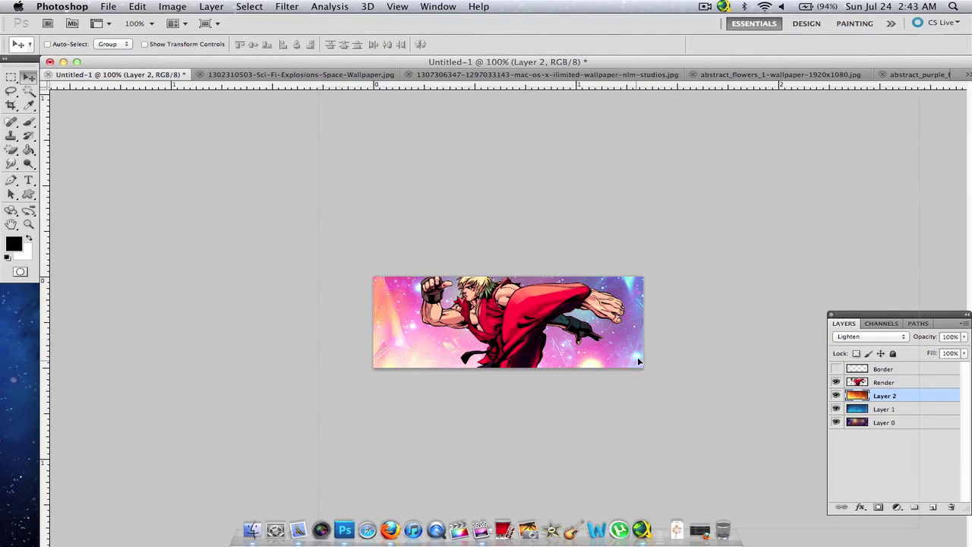
mouse_move(642, 356)
left_mouse_down()
mouse_move(763, 342)
mouse_move(694, 325)
mouse_move(679, 299)
mouse_move(667, 174)
mouse_move(684, 226)
mouse_move(734, 185)
mouse_move(684, 161)
mouse_move(674, 145)
mouse_move(684, 145)
left_mouse_up()
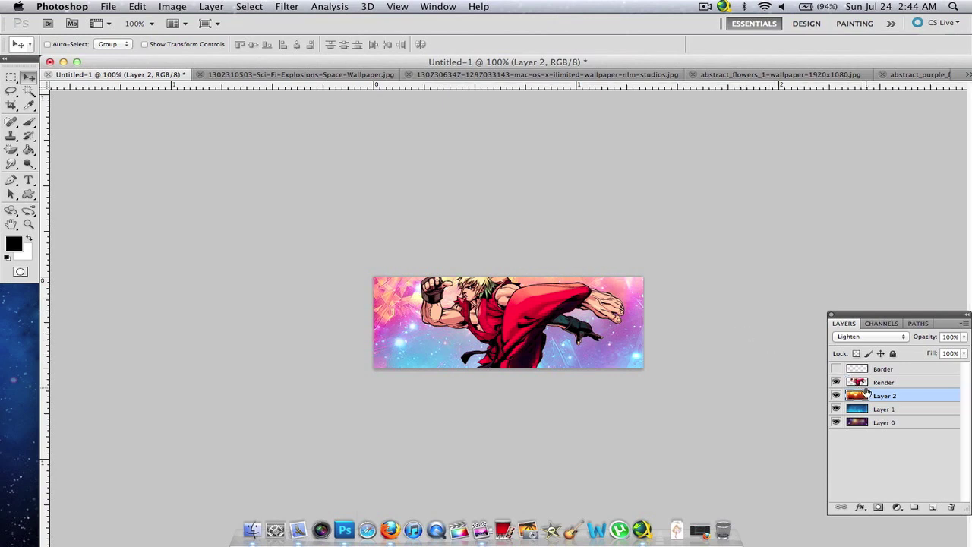
- Toggle the Render layer's visibility to check the background, then close the Sci-Fi Explosions document
left_click(837, 382)
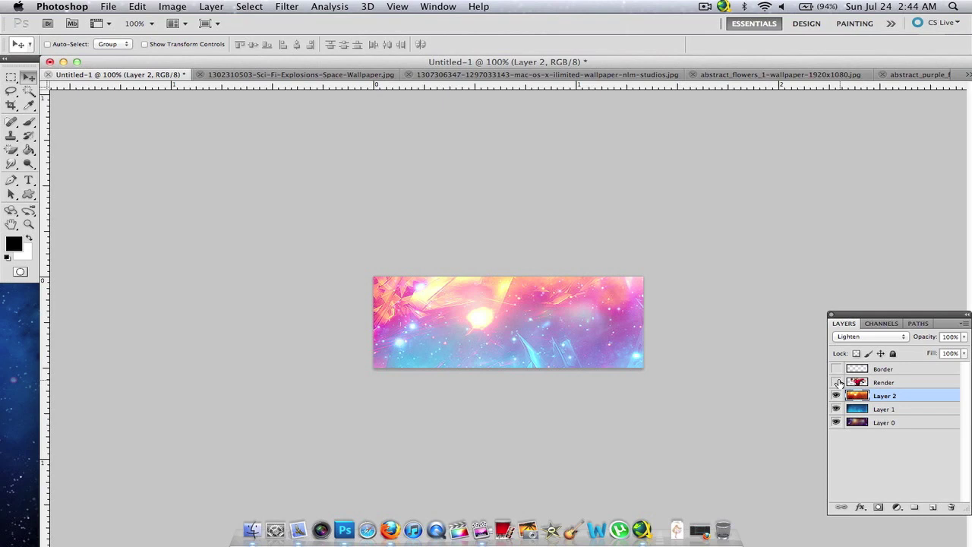
left_click(836, 382)
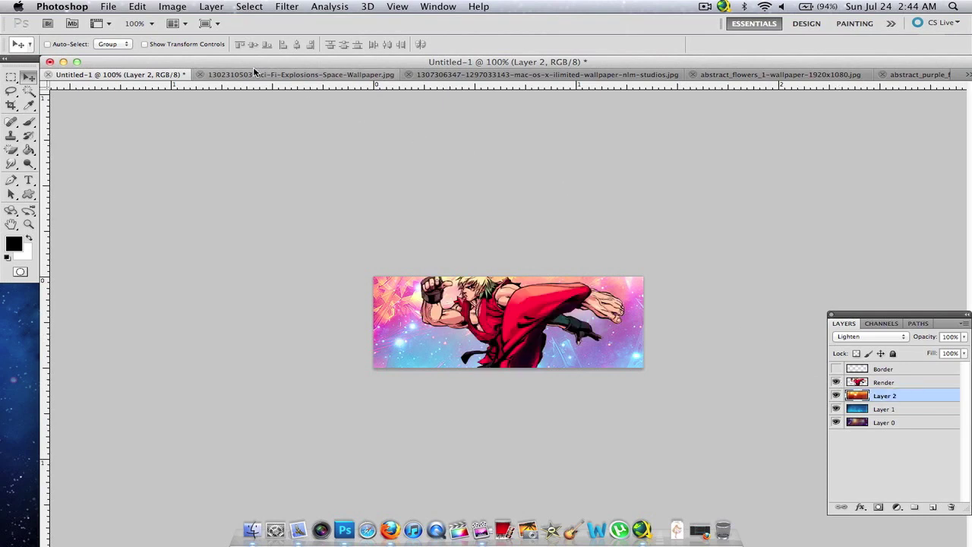
left_click(201, 75)
left_click(281, 80)
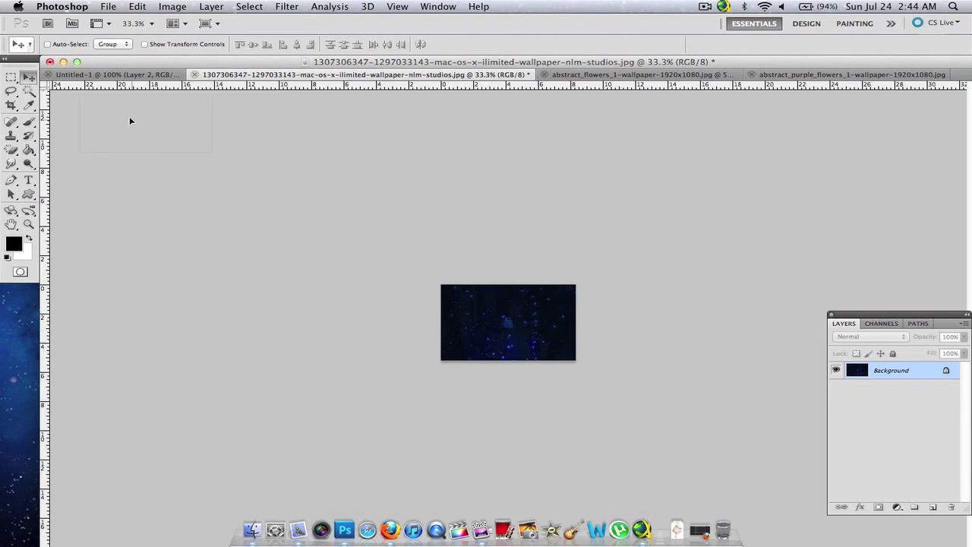
- Move the starfield Layer 3 above Render, nudge it upward, and blend it with Screen
left_click(116, 76)
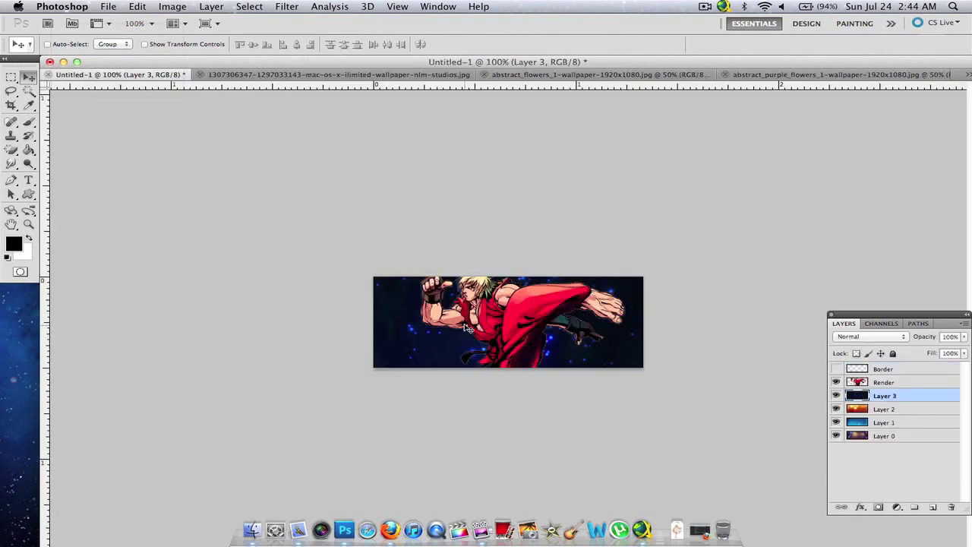
left_click_drag(881, 398, 881, 378)
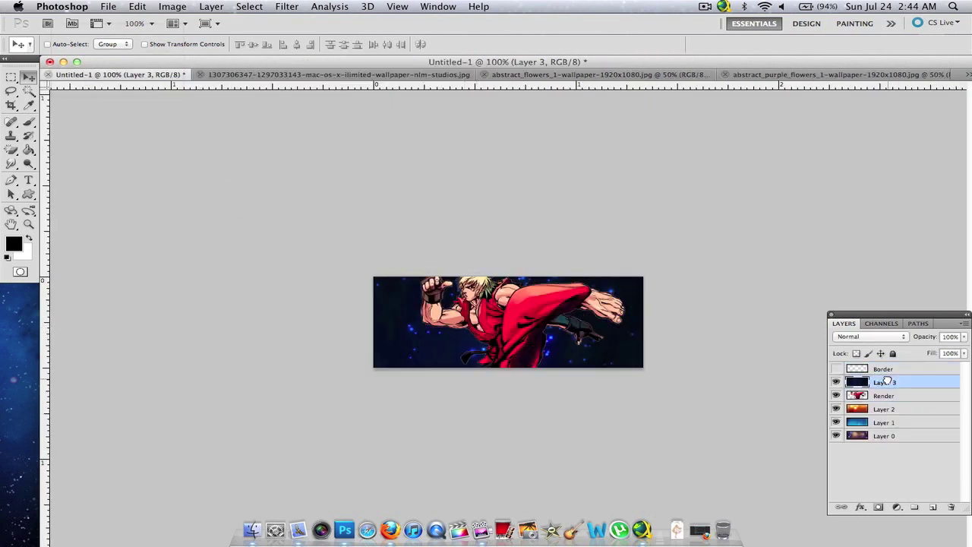
left_click_drag(594, 340, 587, 323)
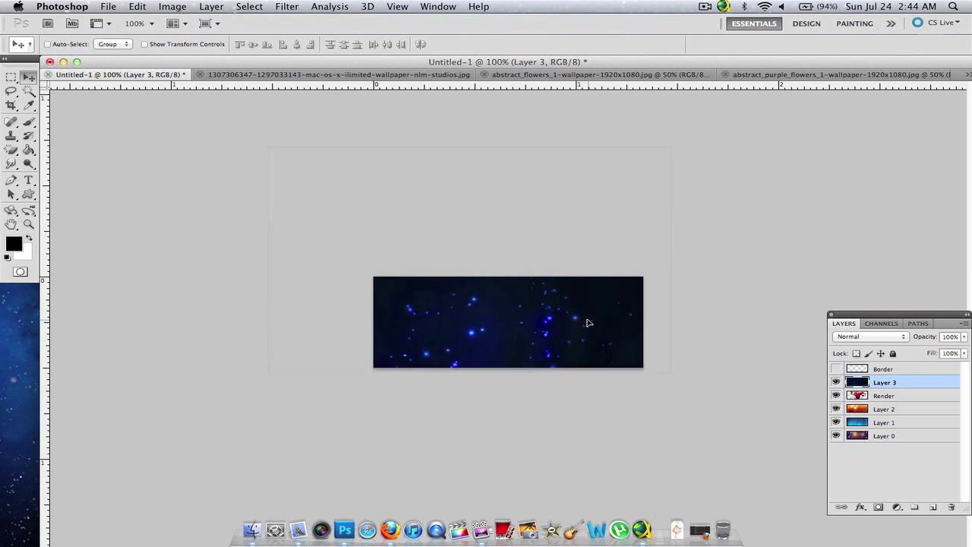
left_click(862, 339)
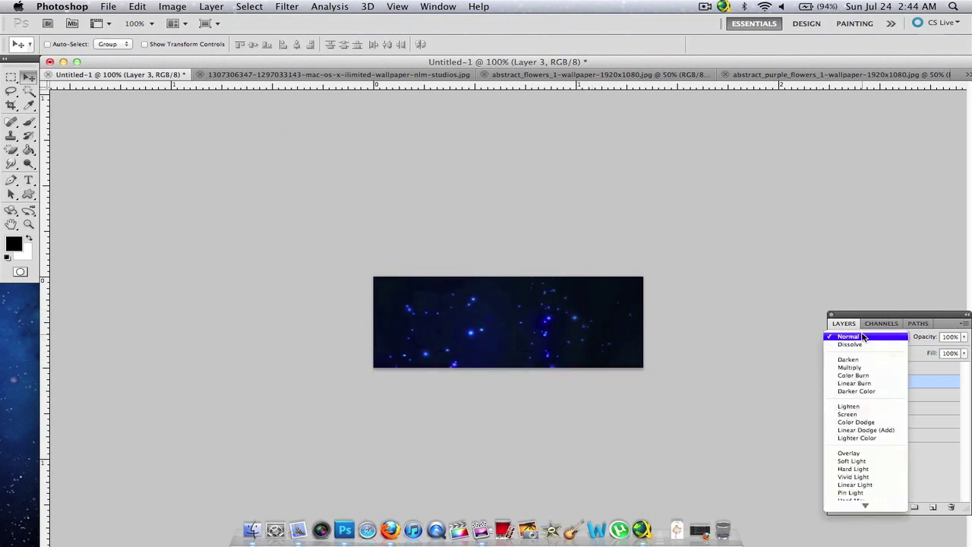
left_click(864, 414)
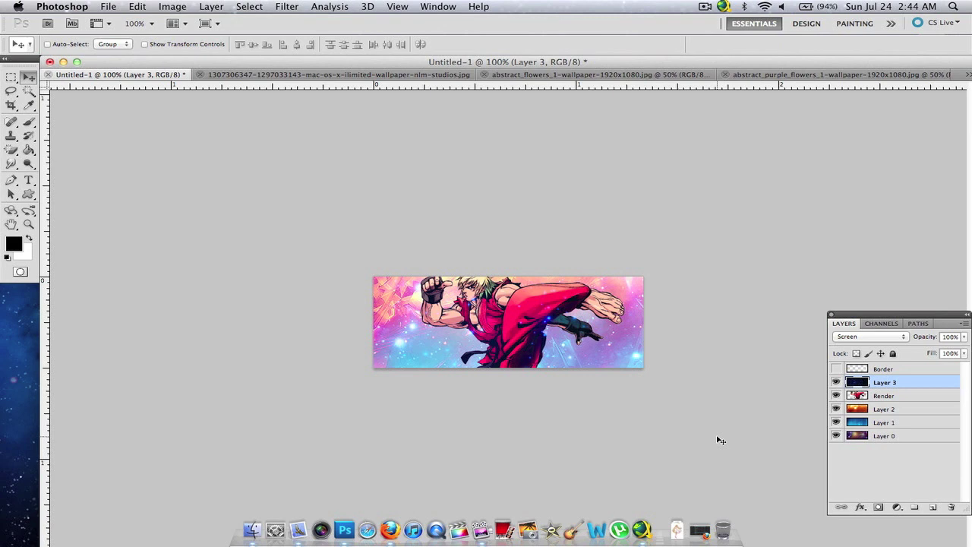
- Try Color Dodge, Linear Dodge (Add) and Lighten on Layer 3, settling back on Screen
left_click(844, 343)
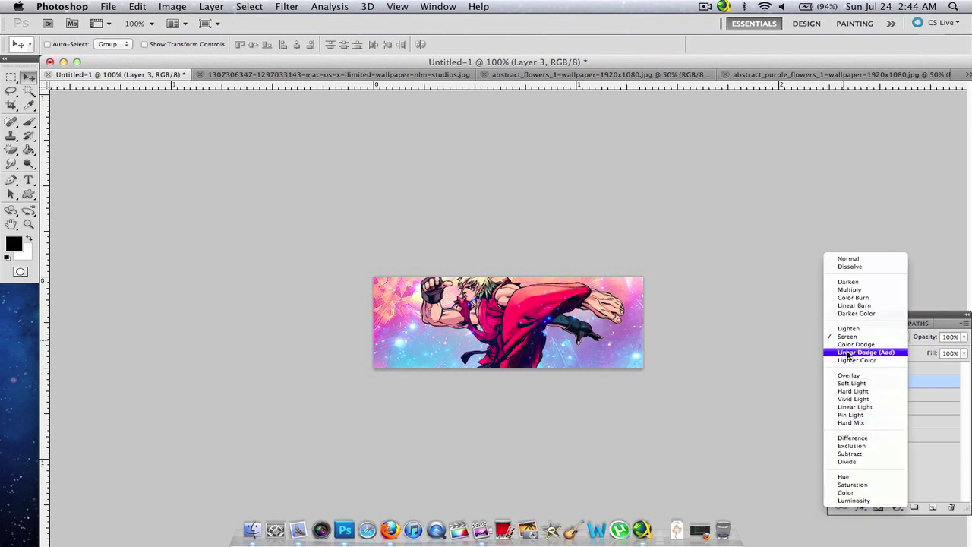
left_click(850, 347)
left_click(850, 336)
left_click(854, 343)
left_click(855, 343)
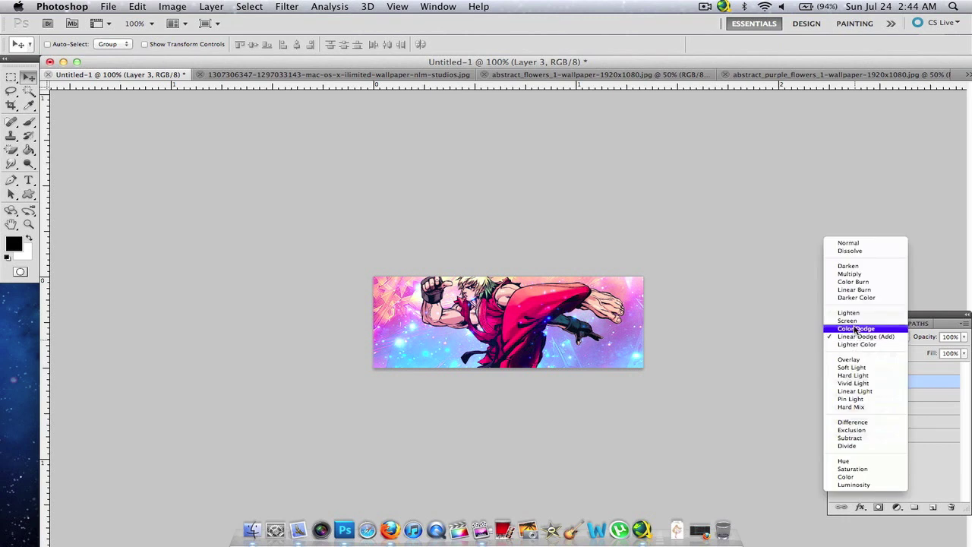
left_click(848, 321)
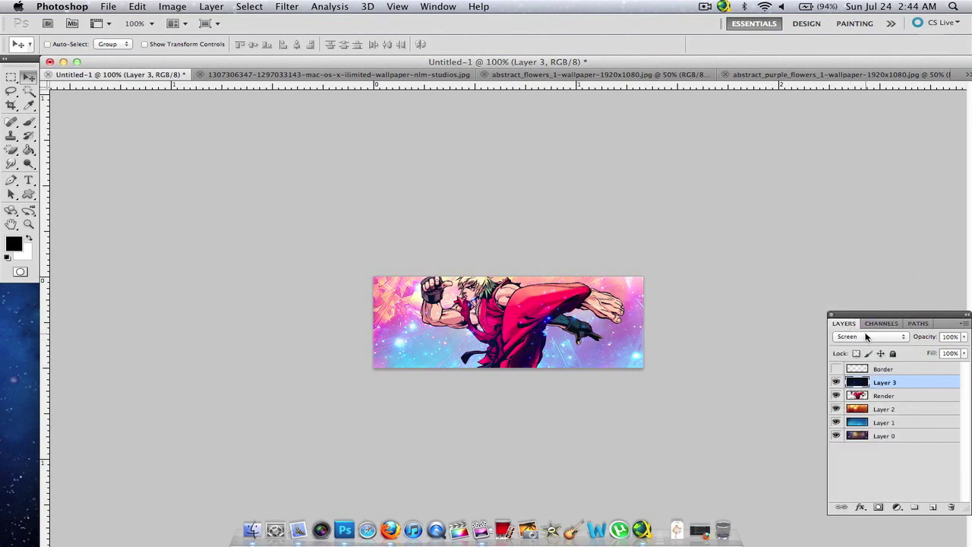
left_click(866, 336)
left_click(863, 328)
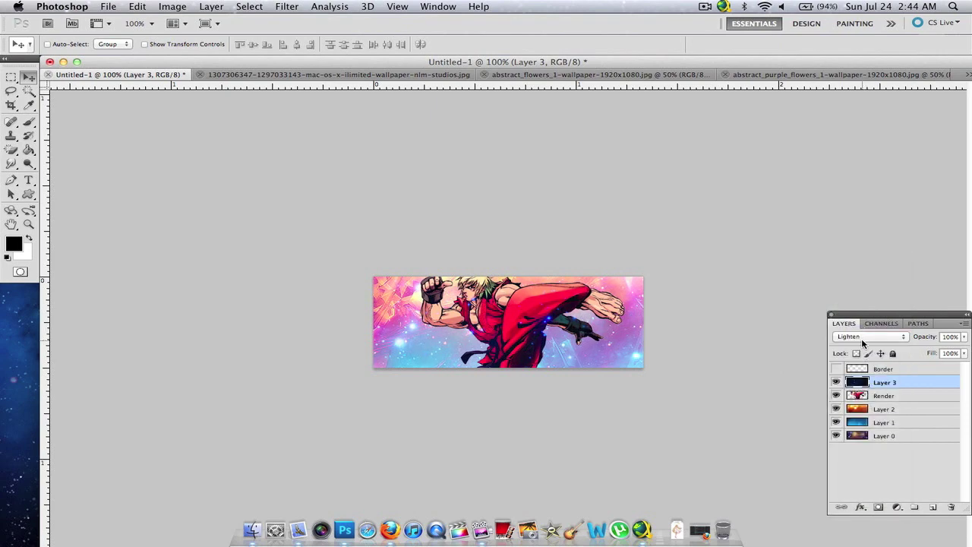
left_click(863, 340)
left_click(849, 344)
- Set the Eraser brush to 0% hardness, return to the Move tool, and show the Mac OS X wallpaper
left_click_drag(14, 150, 43, 148)
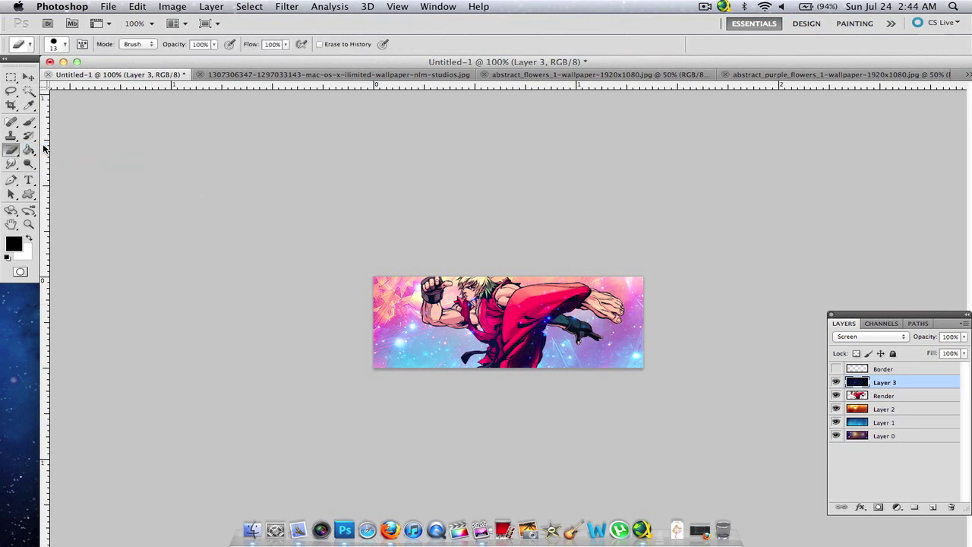
left_click(65, 46)
left_click_drag(29, 99, 5, 104)
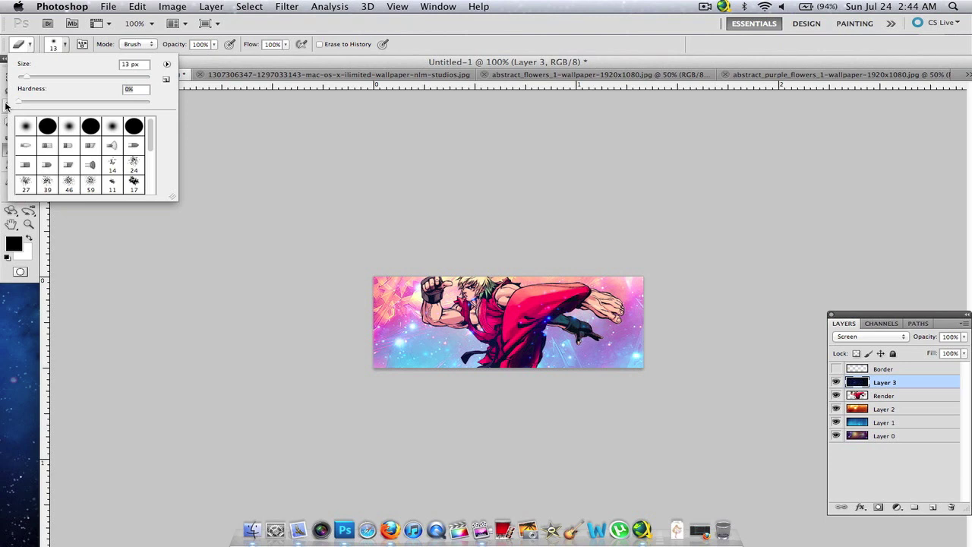
left_click(272, 173)
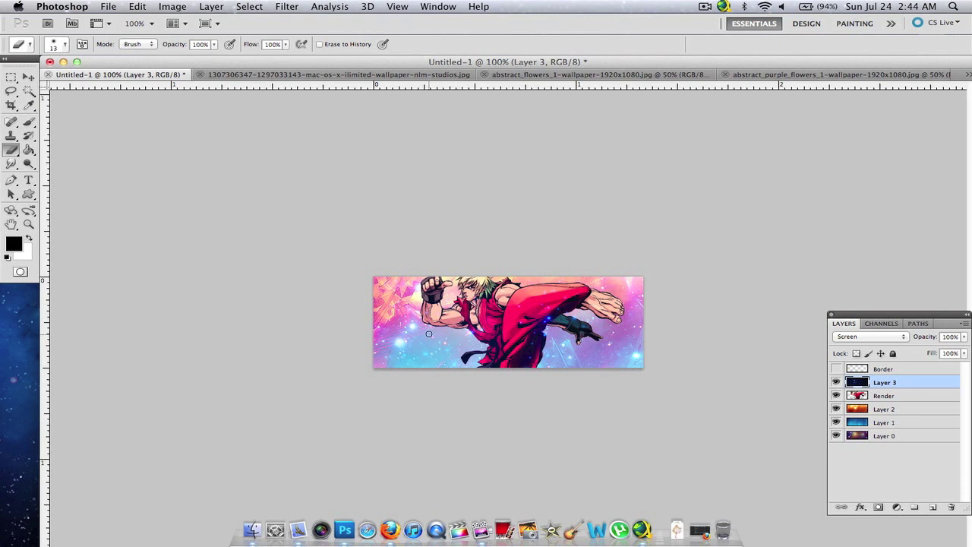
left_click(28, 78)
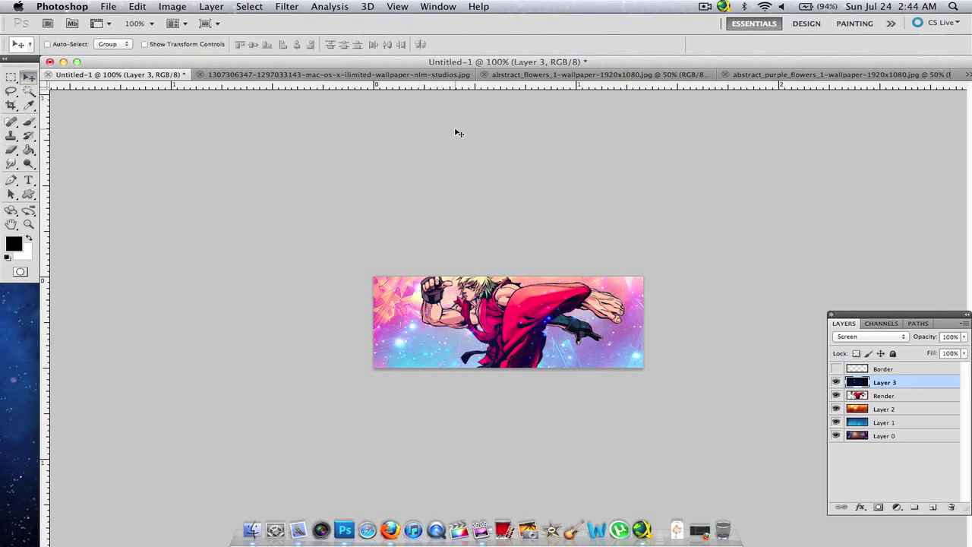
left_click(323, 76)
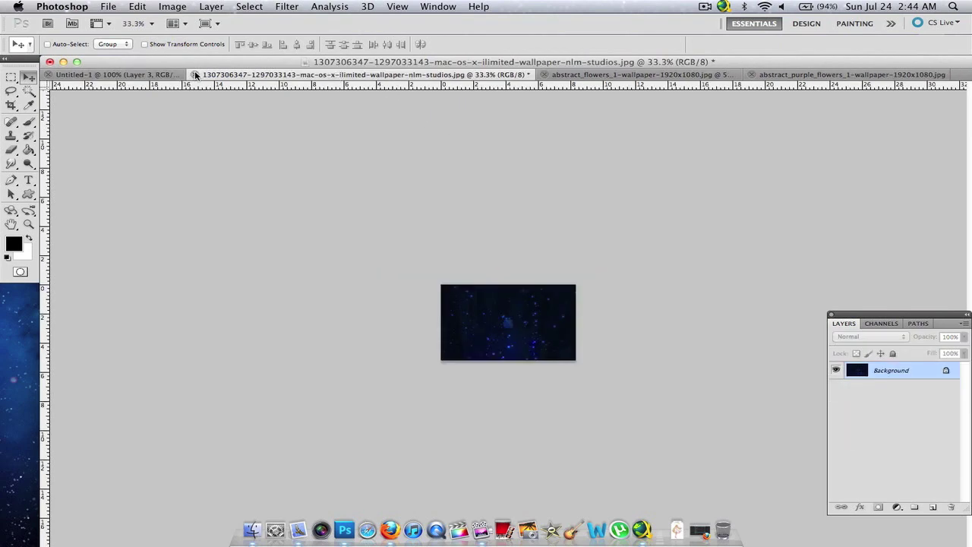